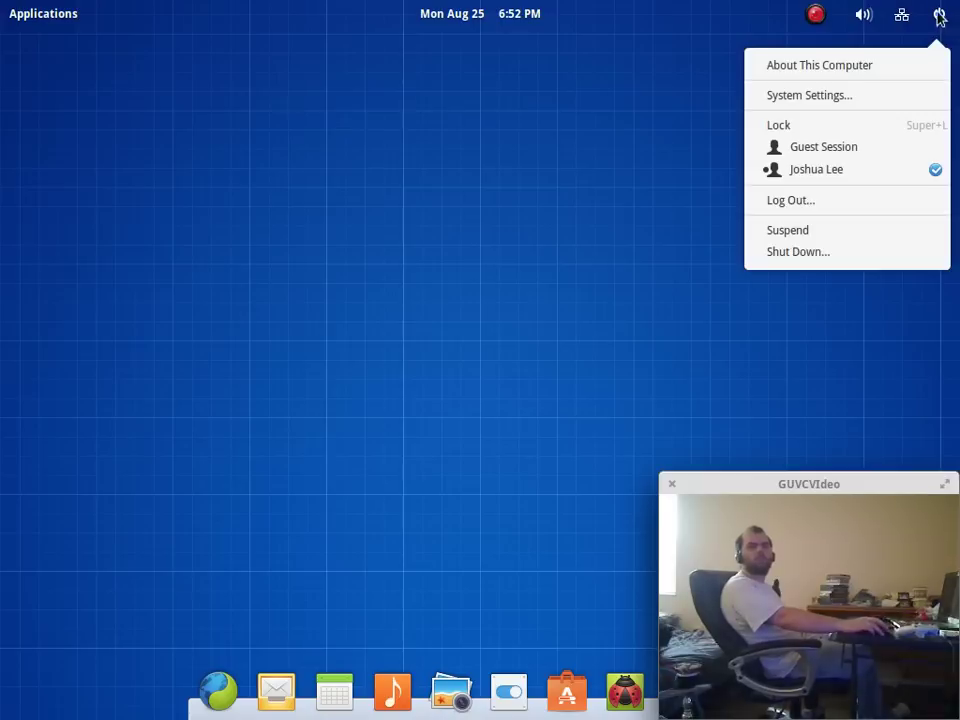
Open Calendar and make its window taller, closing it when done.
click(636, 336)
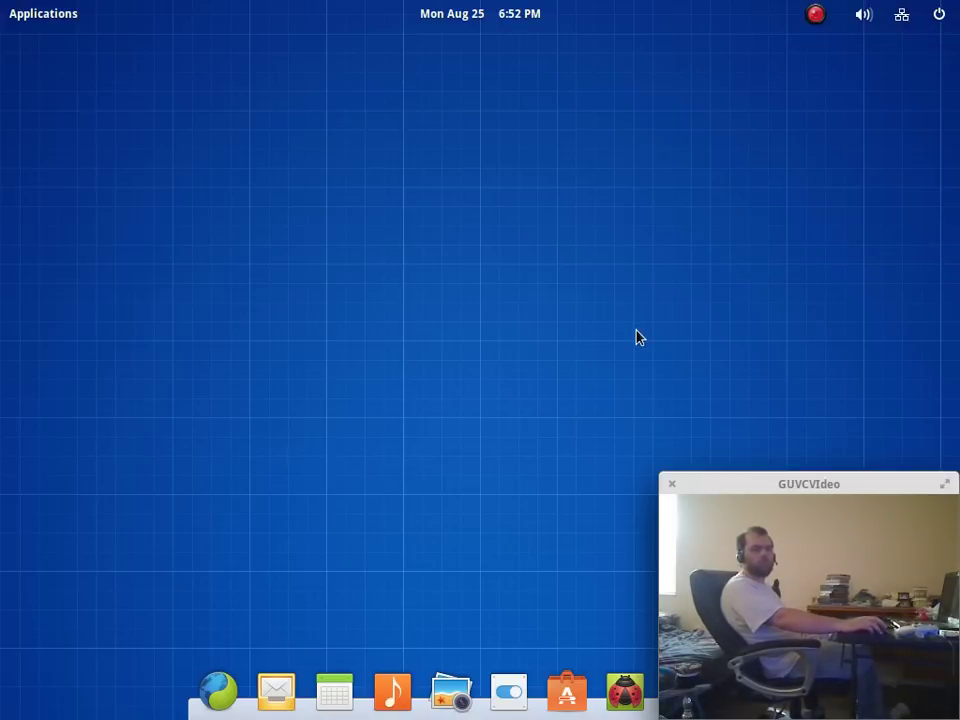
click(335, 690)
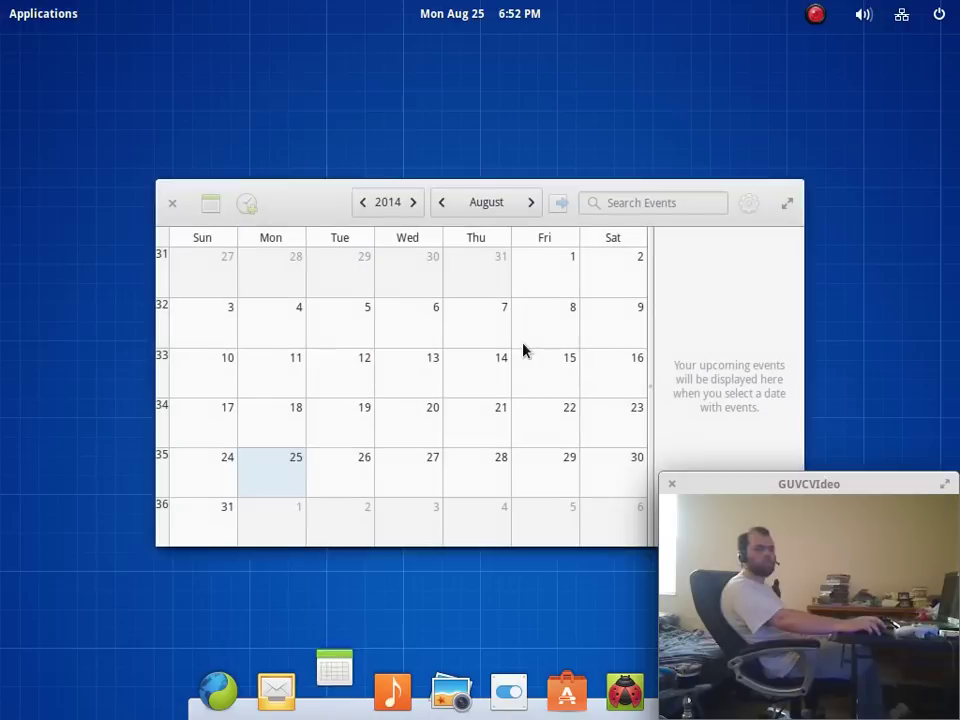
drag(314, 200, 232, 122)
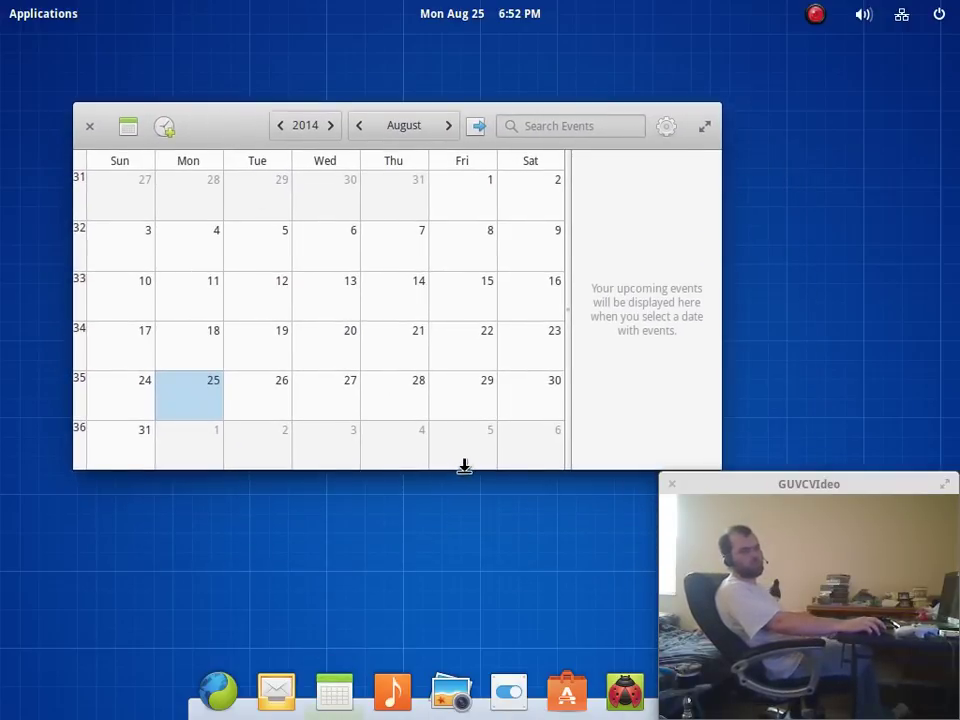
drag(465, 467, 455, 590)
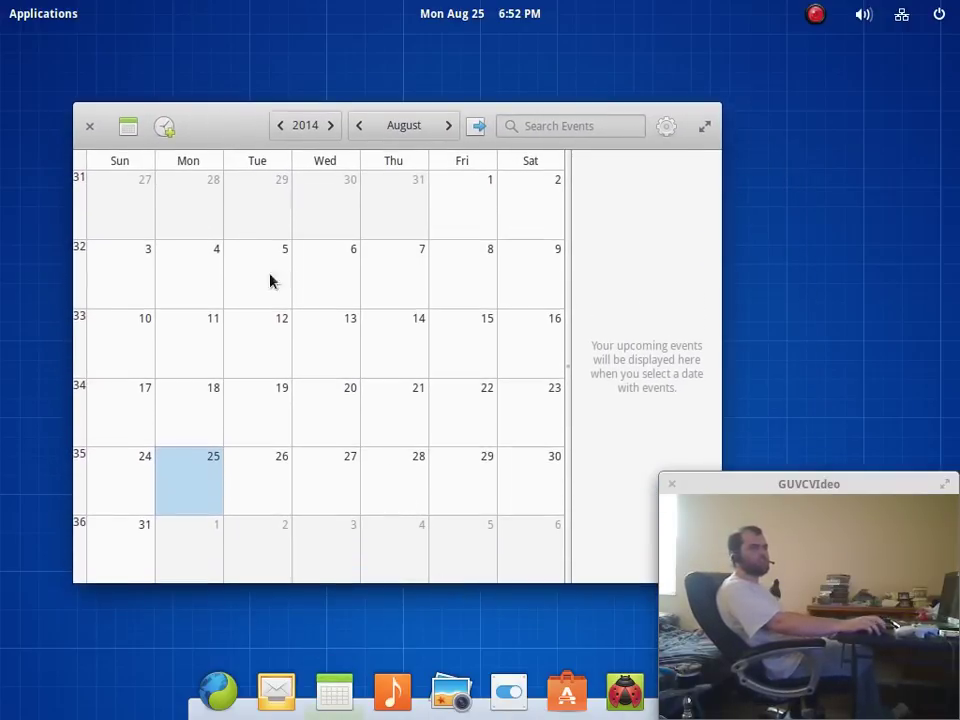
click(89, 127)
Look through the pages of installed applications in the launcher, and close it.
click(20, 8)
scroll(255, 204, down, 1)
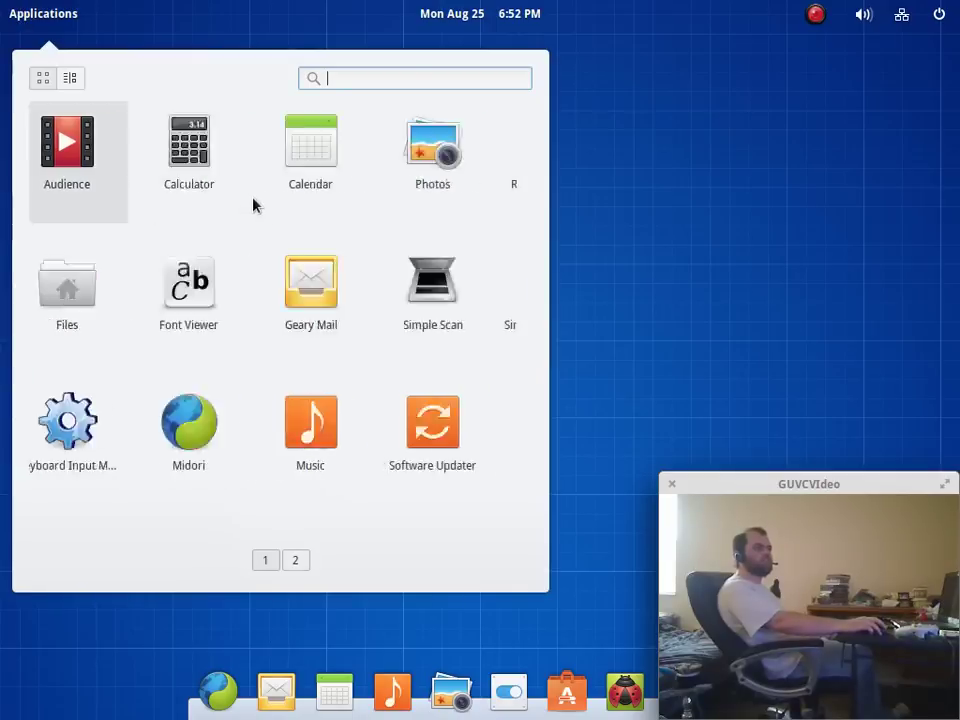
scroll(275, 265, up, 1)
click(730, 310)
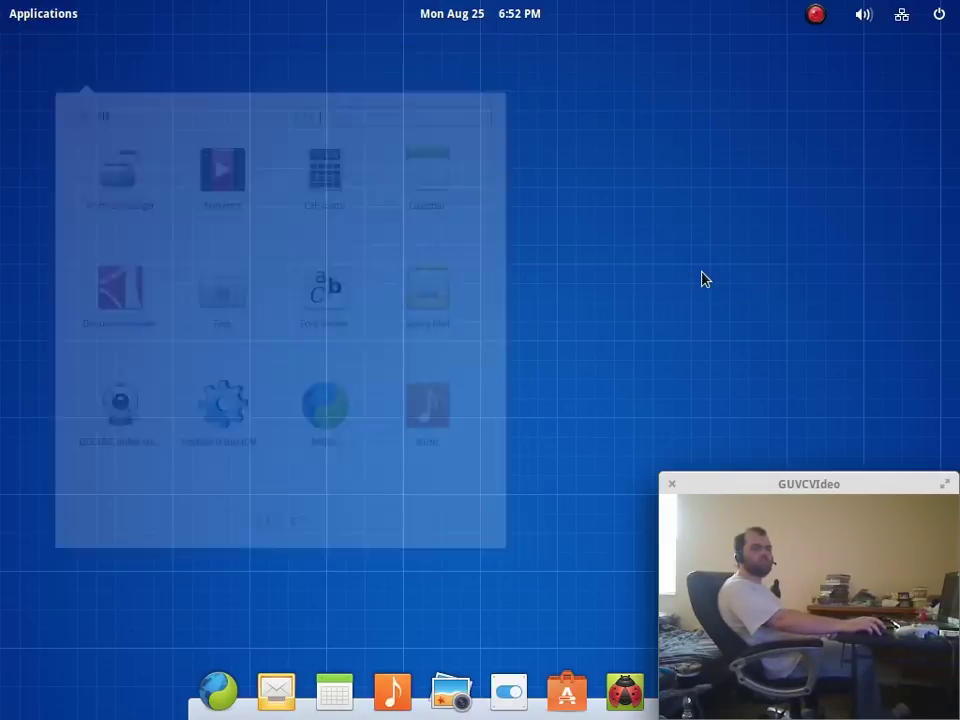
Open System Settings and move its window away from the webcam view.
click(940, 14)
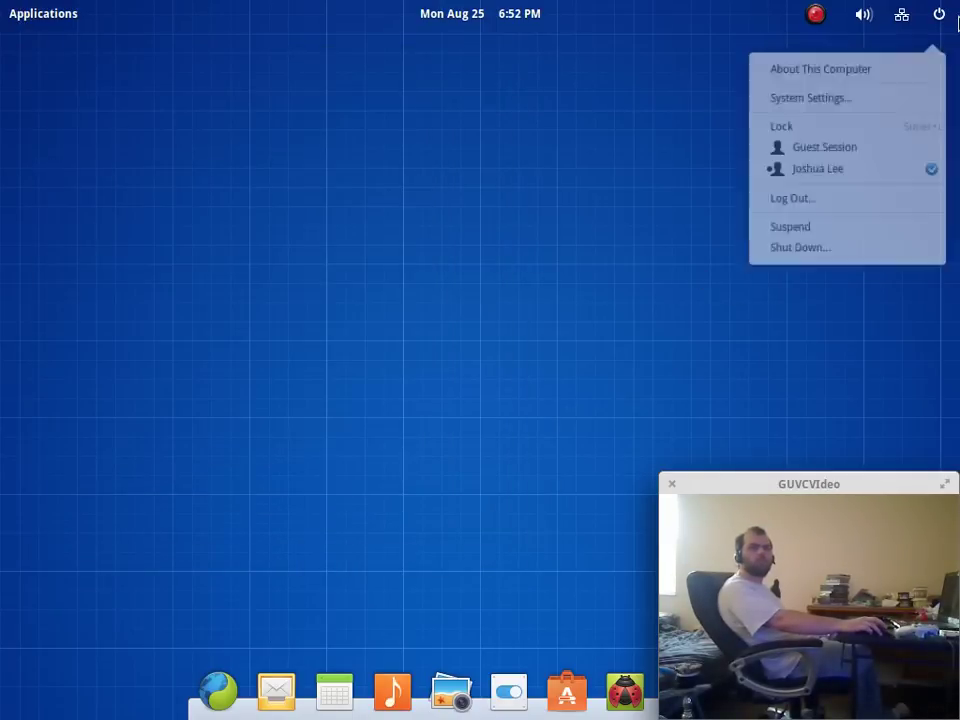
click(893, 96)
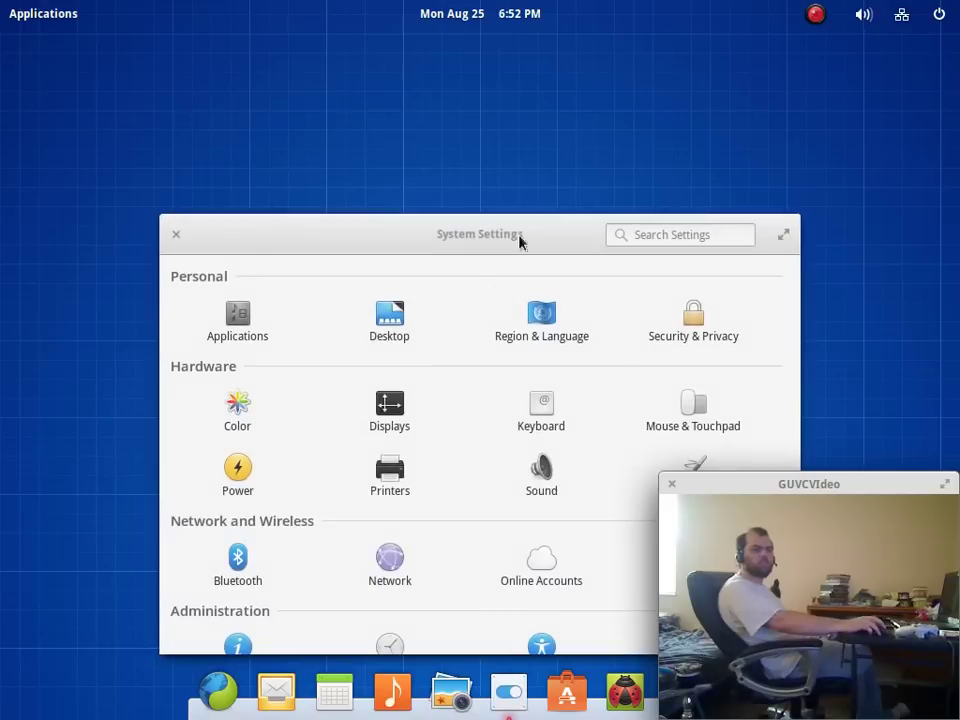
drag(536, 229, 443, 137)
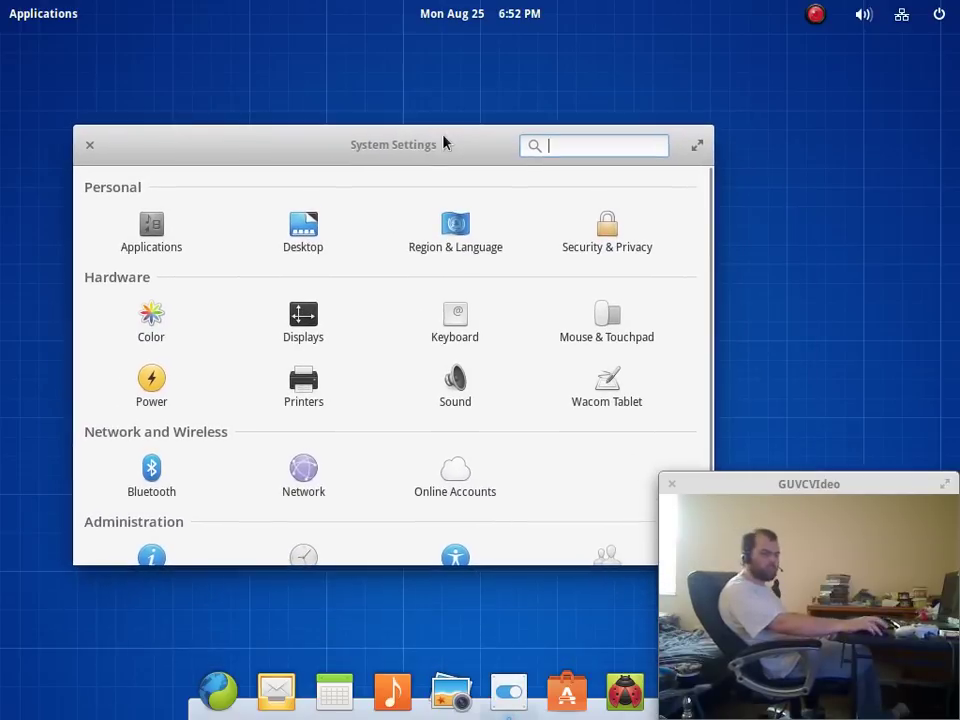
Open the computer's About page and examine the operating system version and hardware details.
click(940, 14)
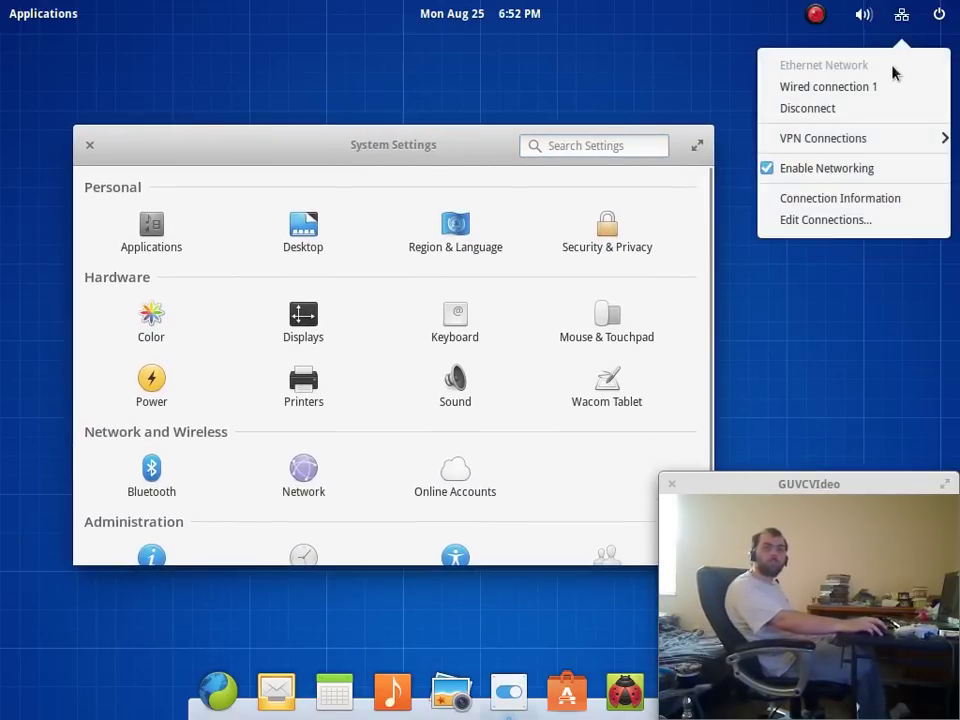
click(820, 65)
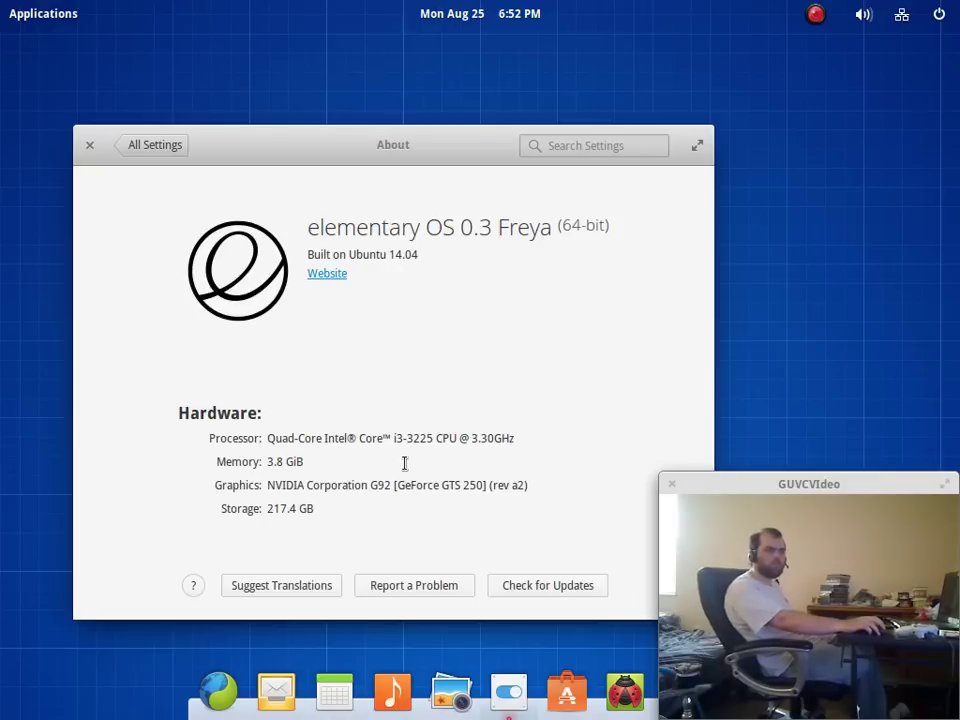
drag(340, 155, 309, 134)
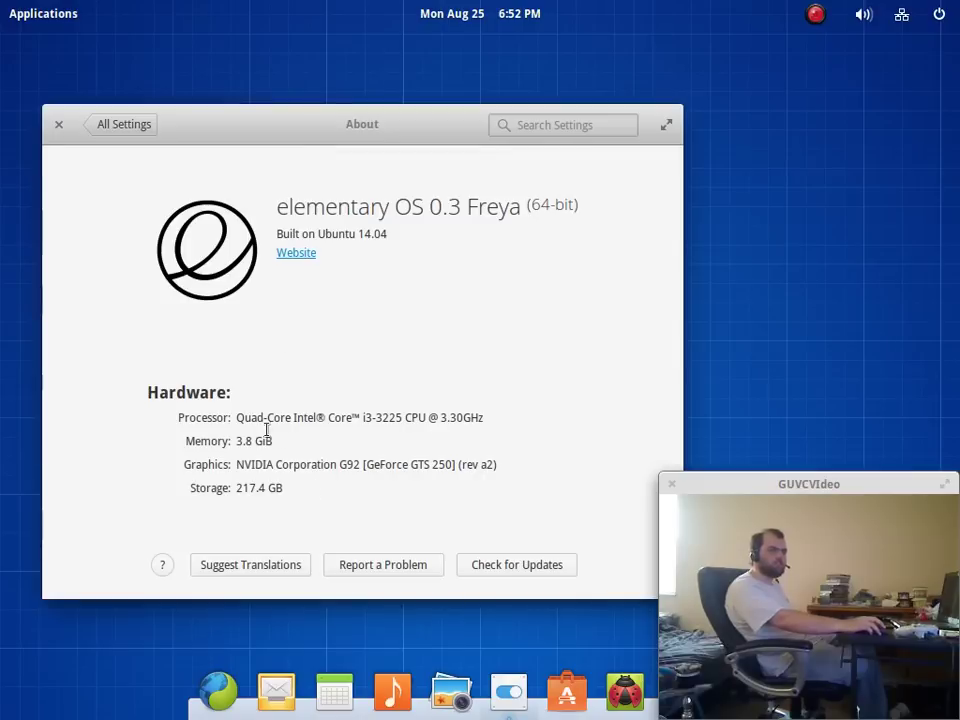
drag(263, 418, 437, 462)
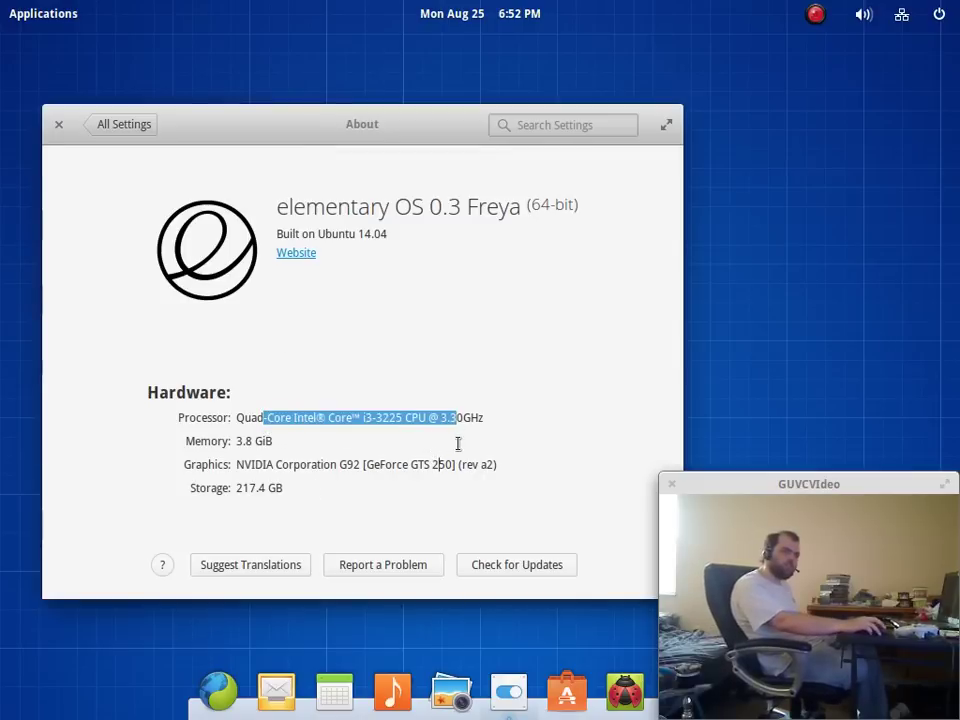
click(480, 418)
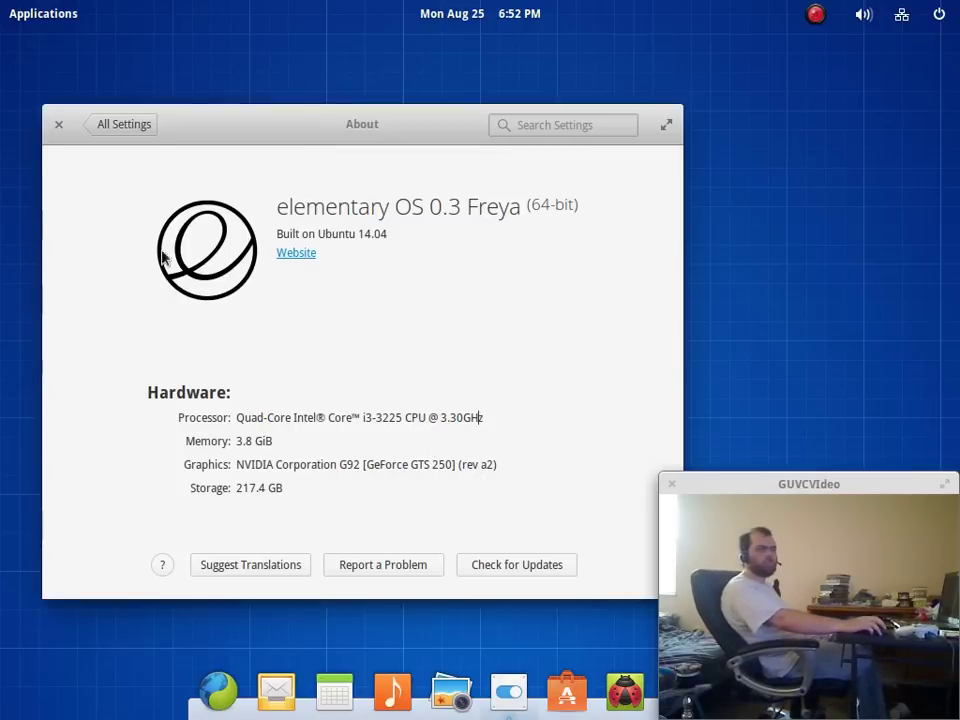
View the Google sign-in form in the Online Accounts settings, and close System Settings.
click(133, 125)
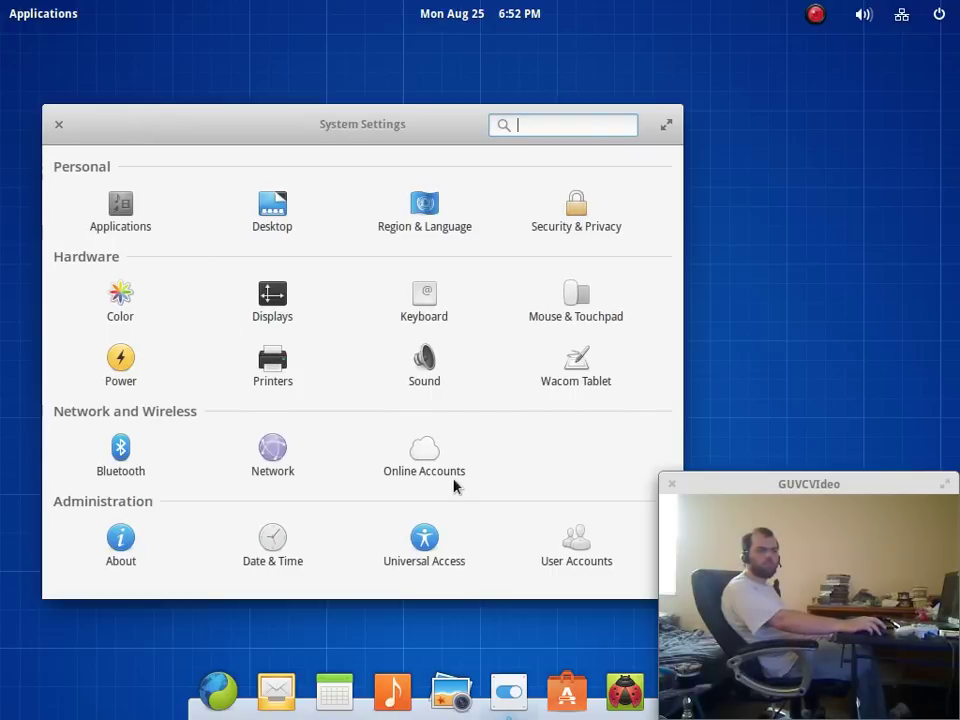
click(426, 460)
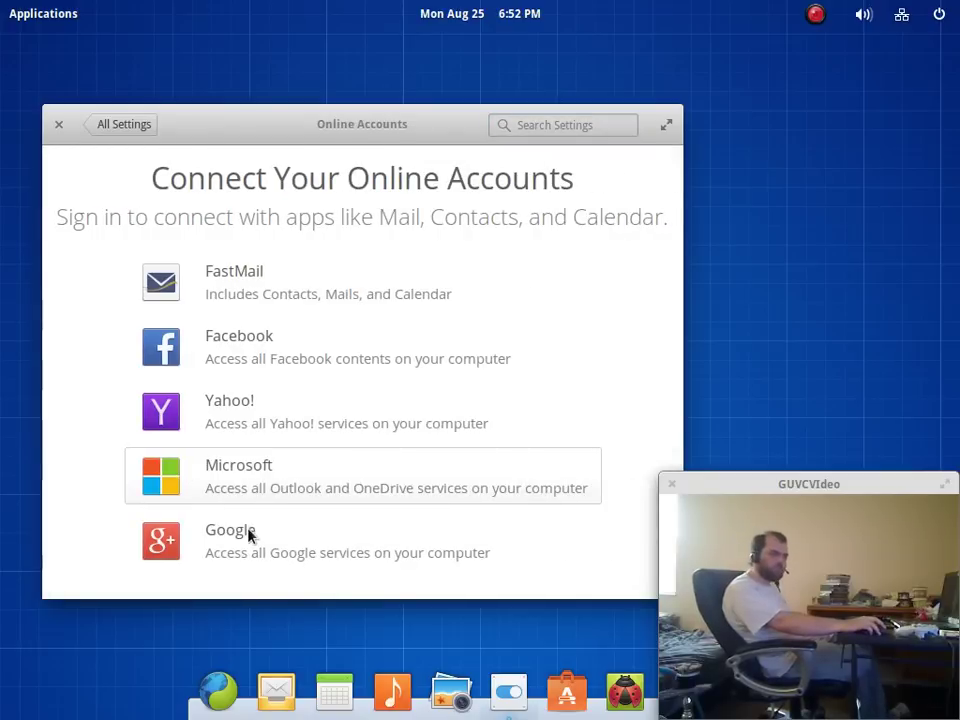
click(252, 548)
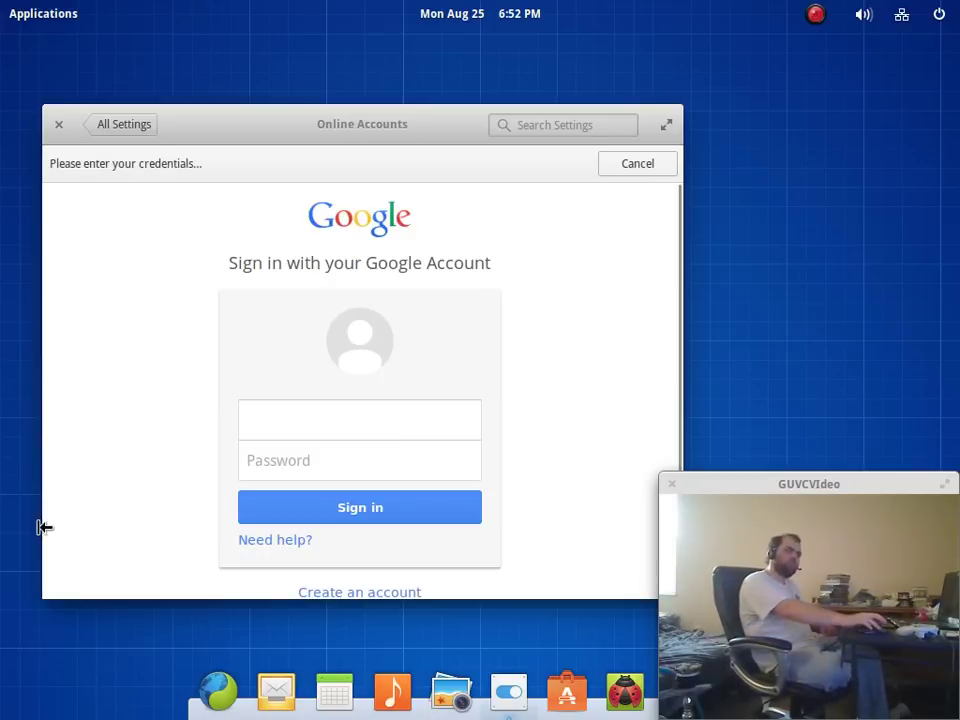
click(141, 133)
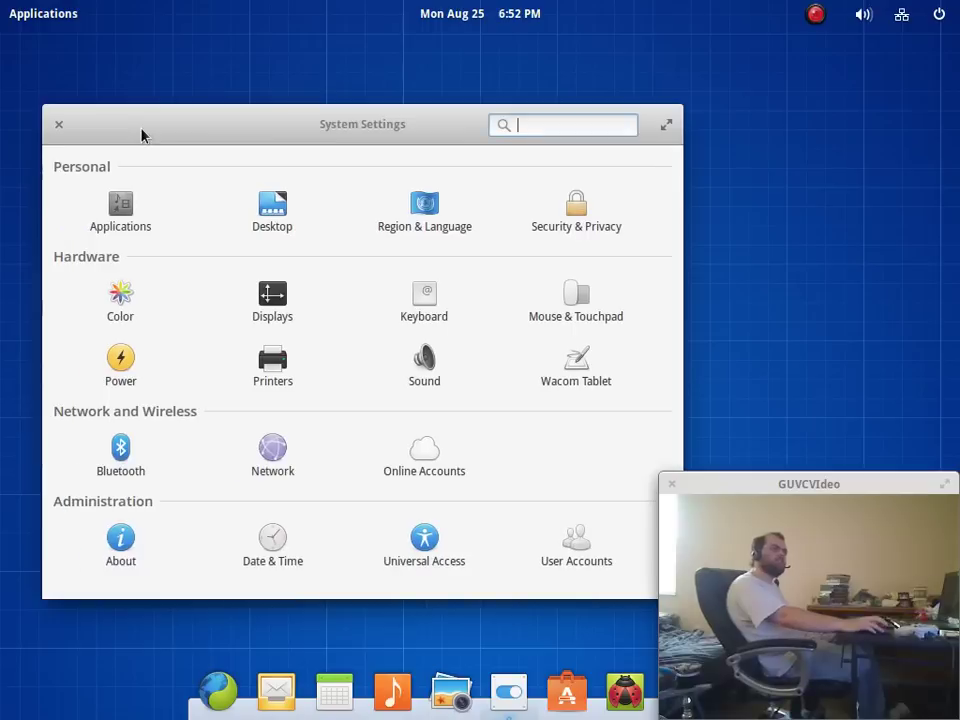
click(60, 127)
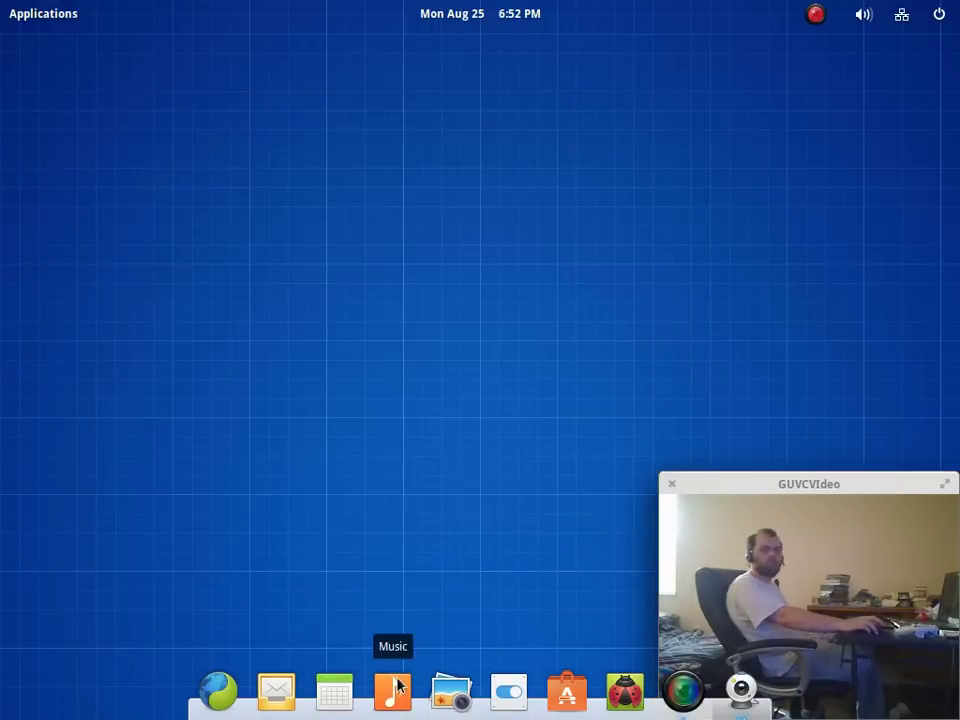
Reopen Calendar to view the August 2014 month with its window moved, and close it.
click(334, 690)
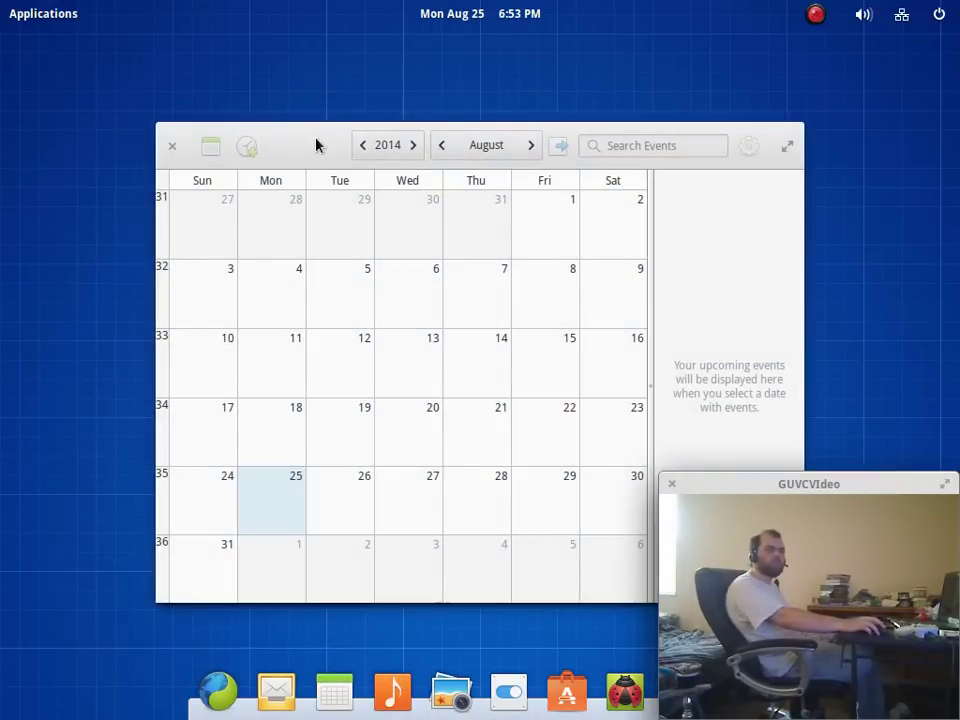
drag(317, 144, 231, 100)
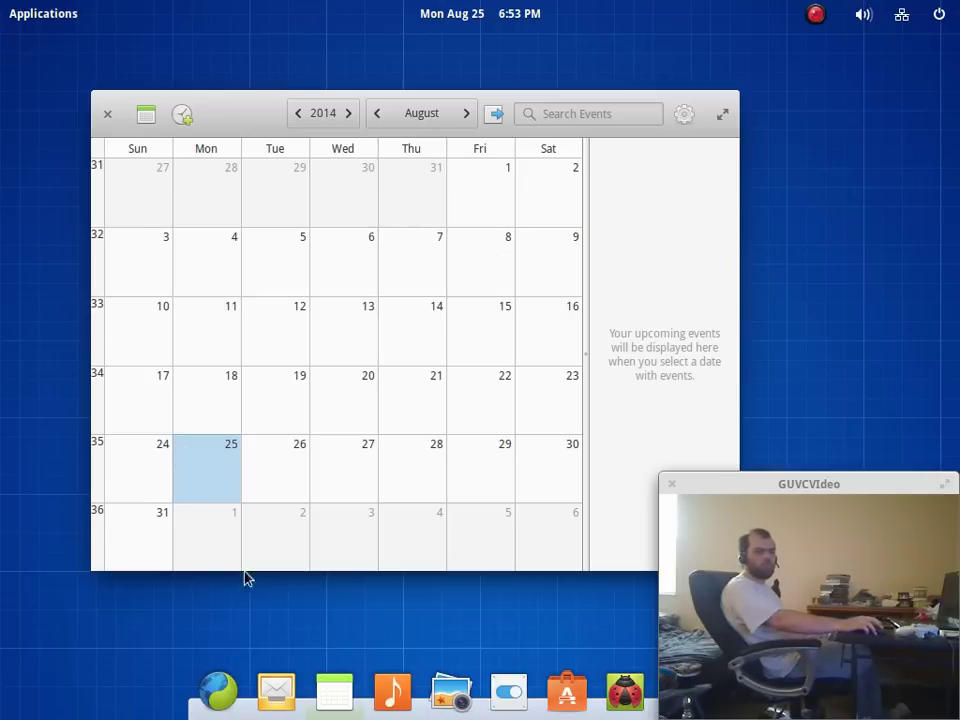
click(108, 114)
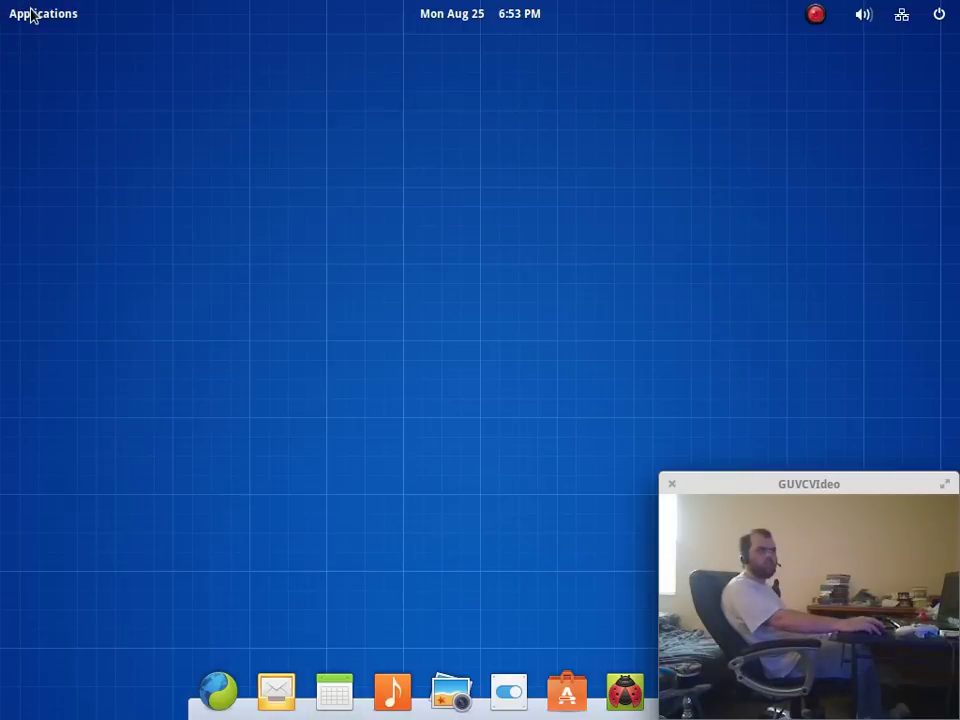
Open the Files application to view the Home folder and sidebar locations, and close it.
click(31, 14)
click(231, 279)
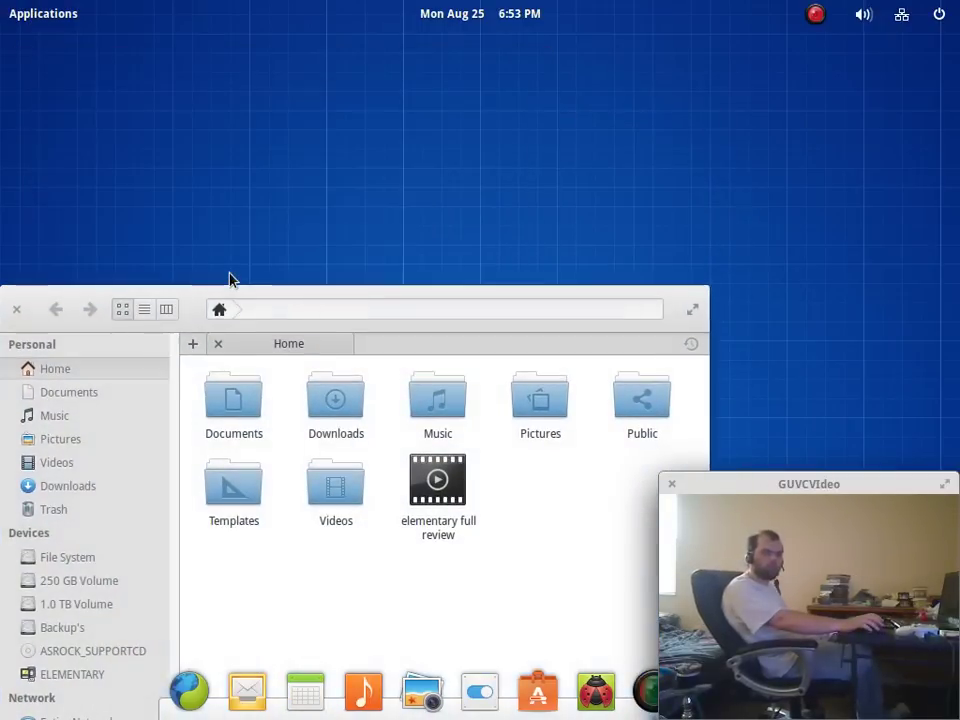
drag(281, 287, 336, 83)
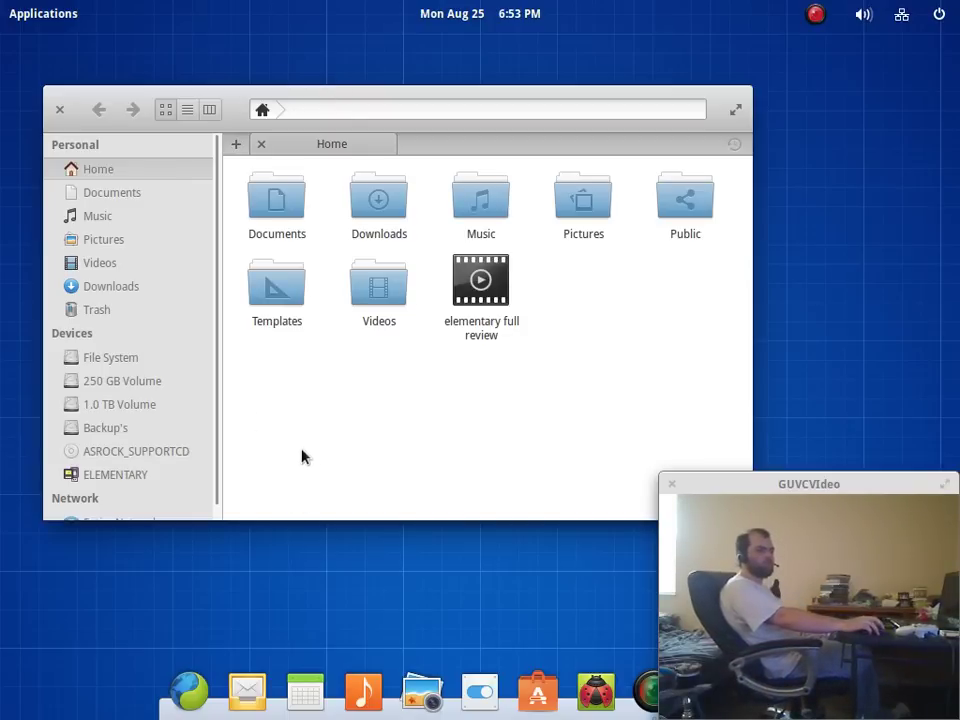
click(58, 108)
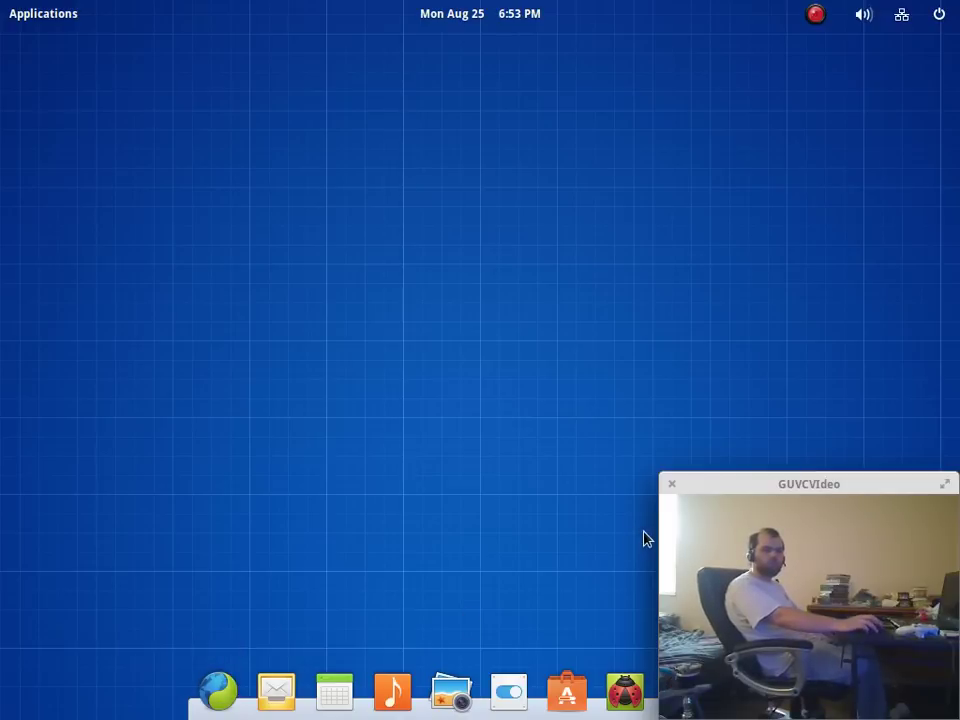
Look at the desktop's date and time calendar, application launcher, session options and screen recorder options.
click(506, 13)
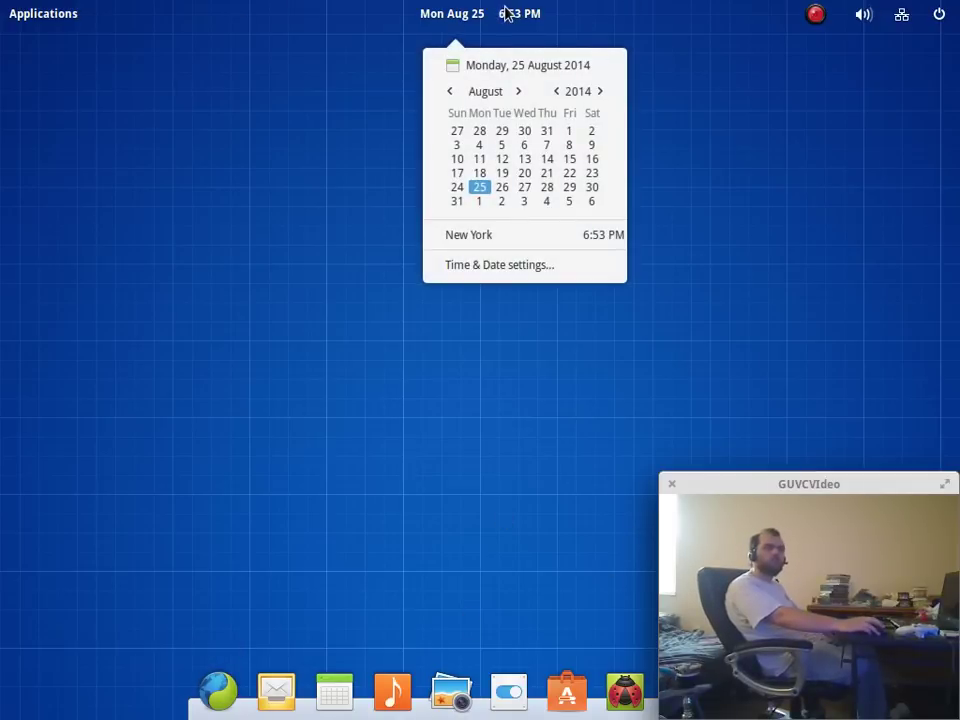
click(321, 210)
click(33, 11)
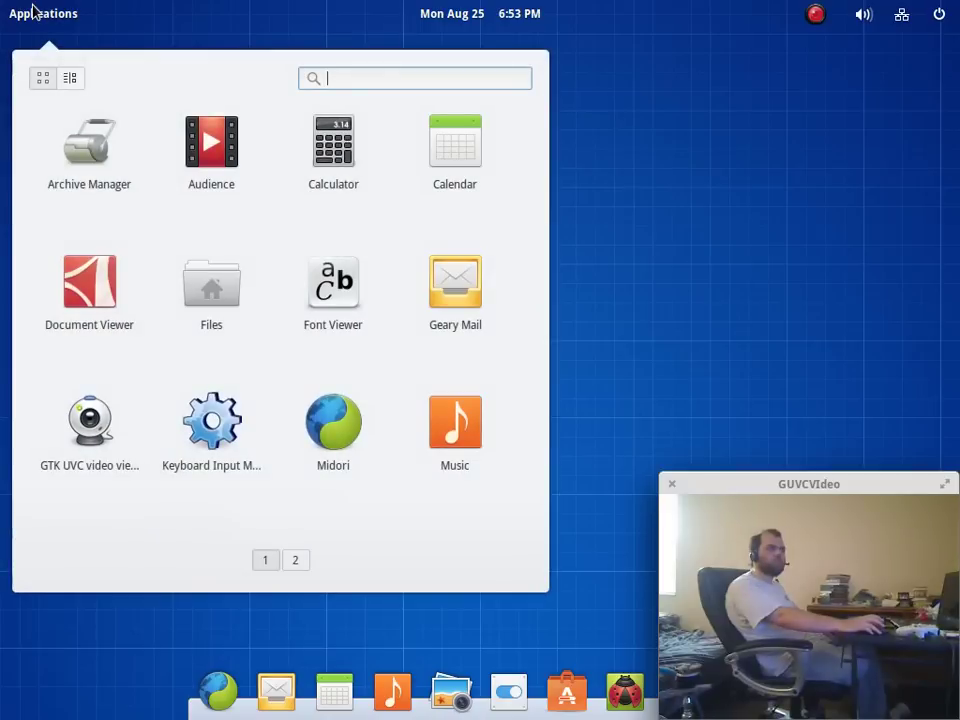
click(33, 11)
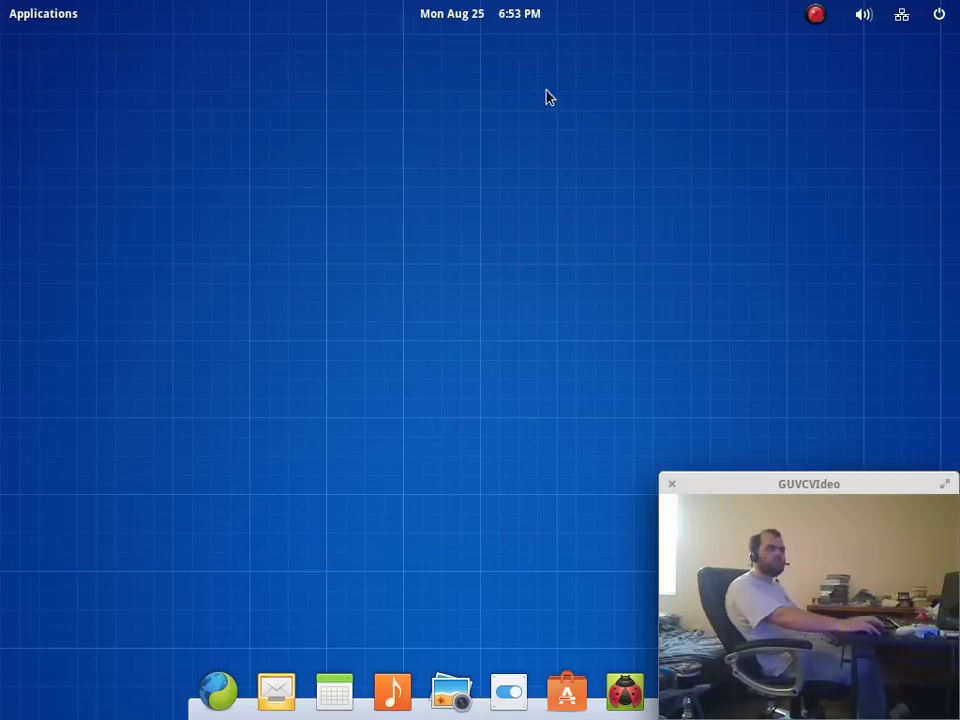
click(940, 13)
mouse_move(829, 12)
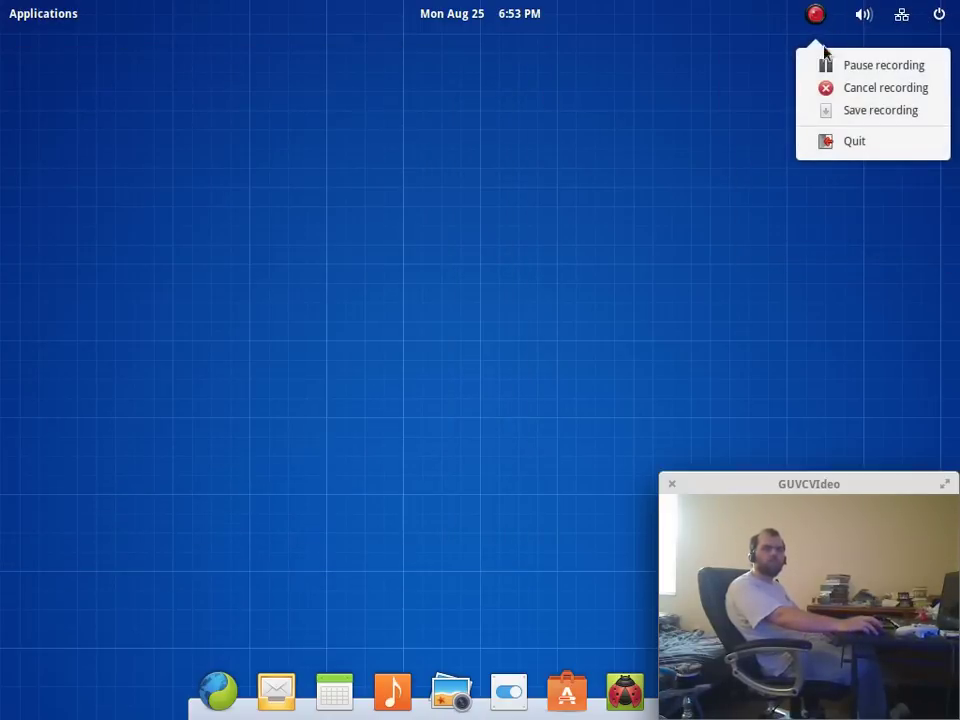
click(572, 240)
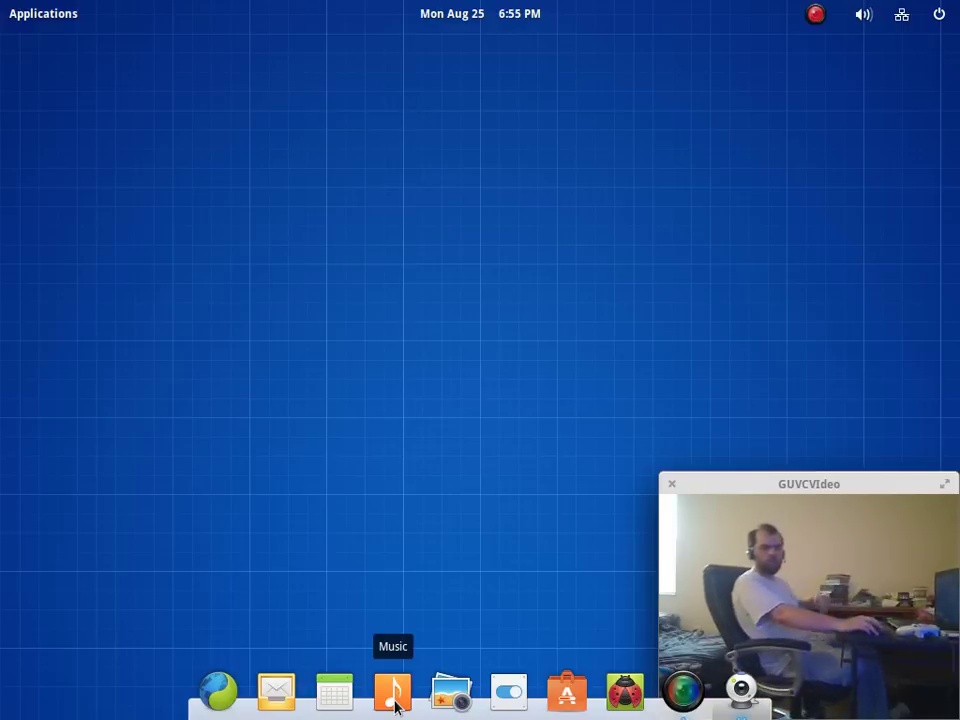
Open the Photos application to view its library screen, and quit it.
click(455, 698)
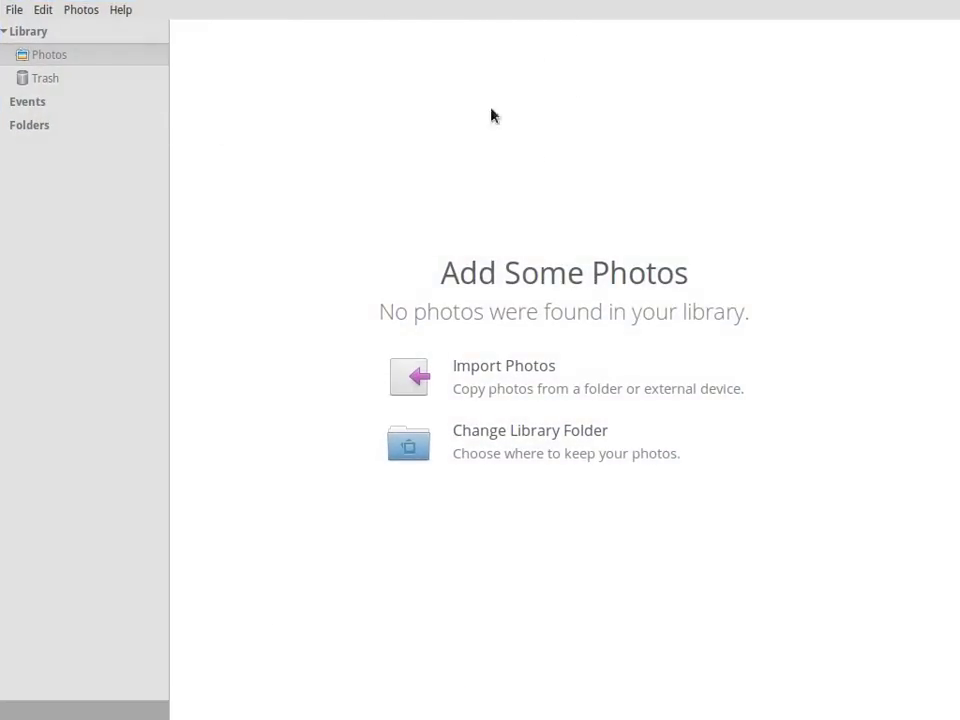
key(ctrl+q)
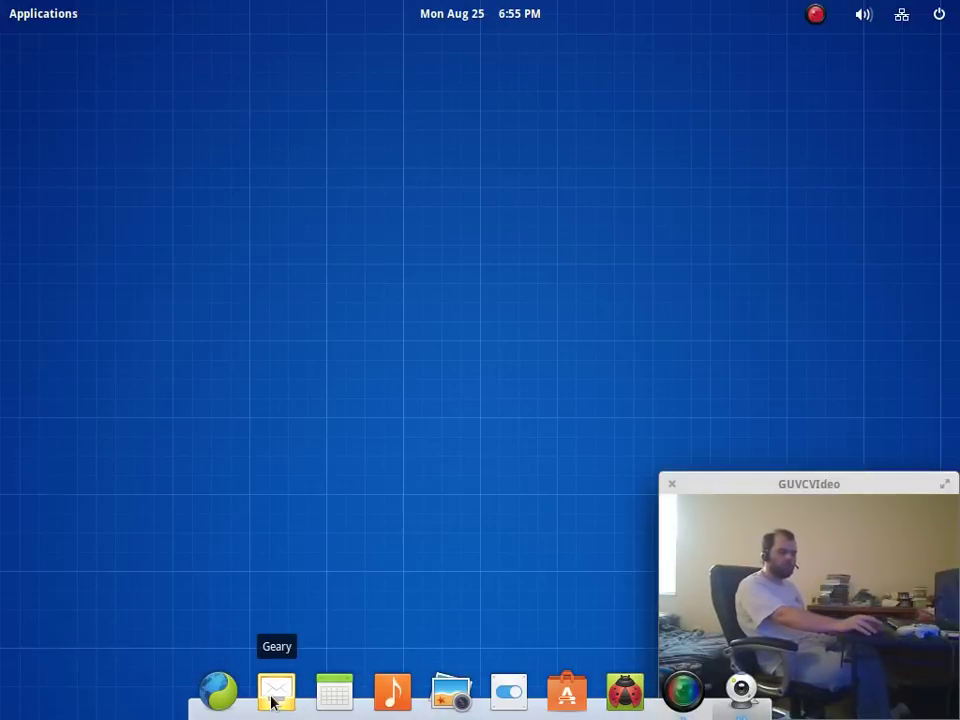
Open the Midori browser in a non-maximized window and close the restored Simple Screen Recorder page.
click(216, 695)
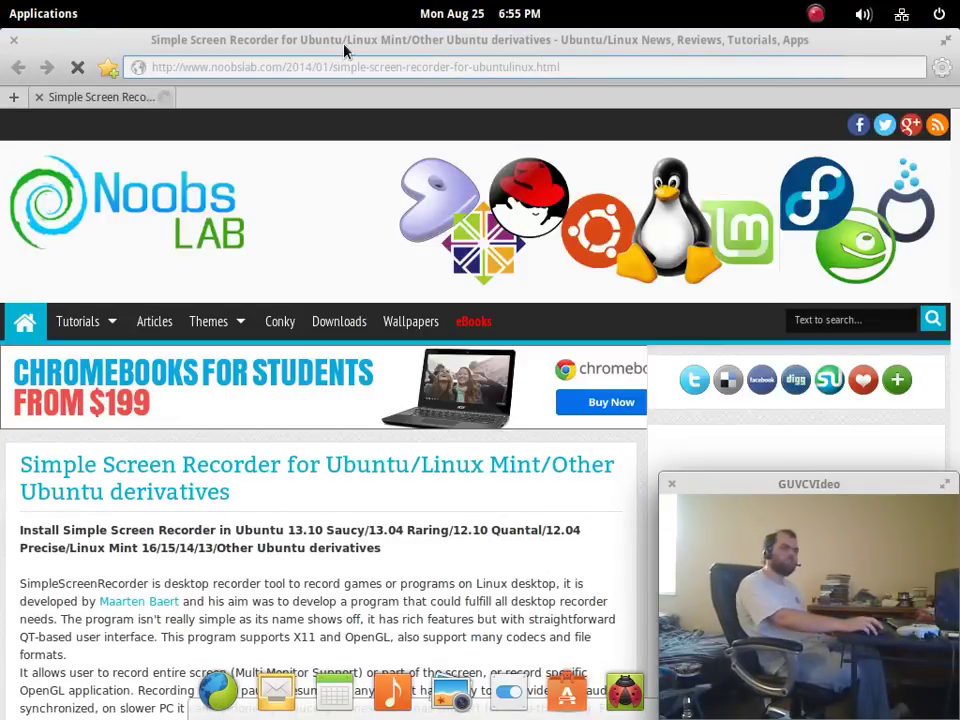
double_click(330, 42)
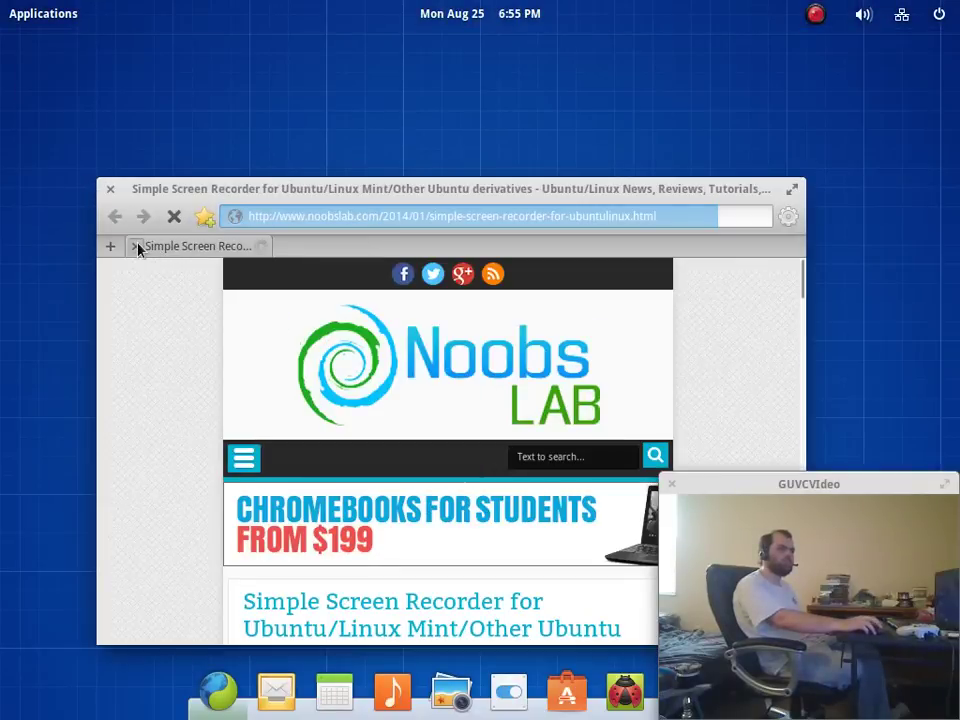
click(136, 246)
drag(441, 187, 426, 128)
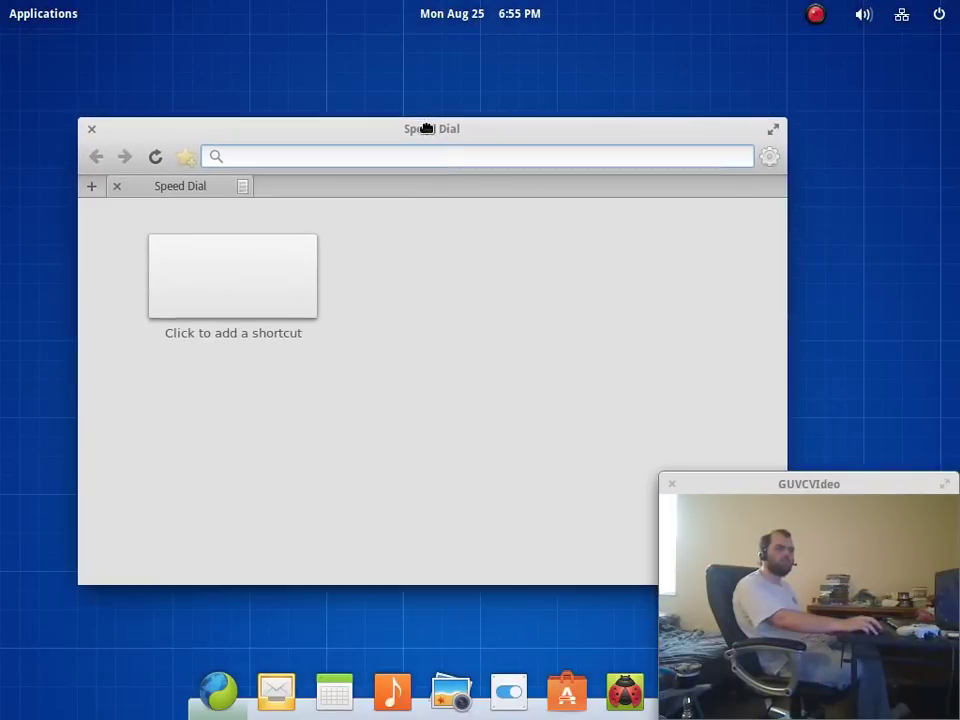
Close the Midori browser and look through the panel's sound and session indicator menus.
click(90, 130)
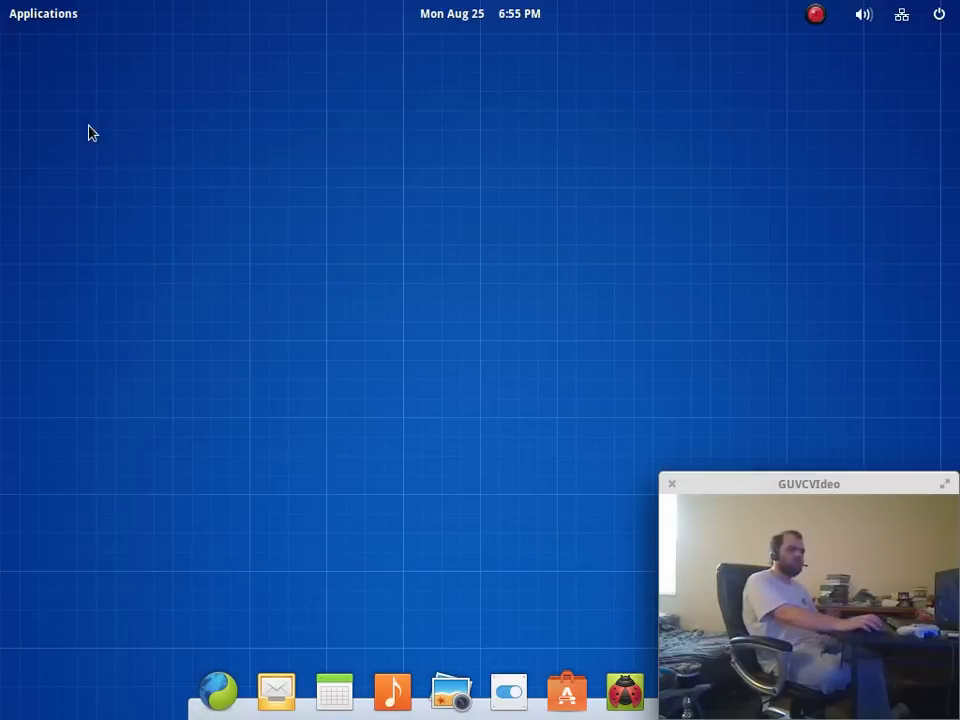
click(865, 15)
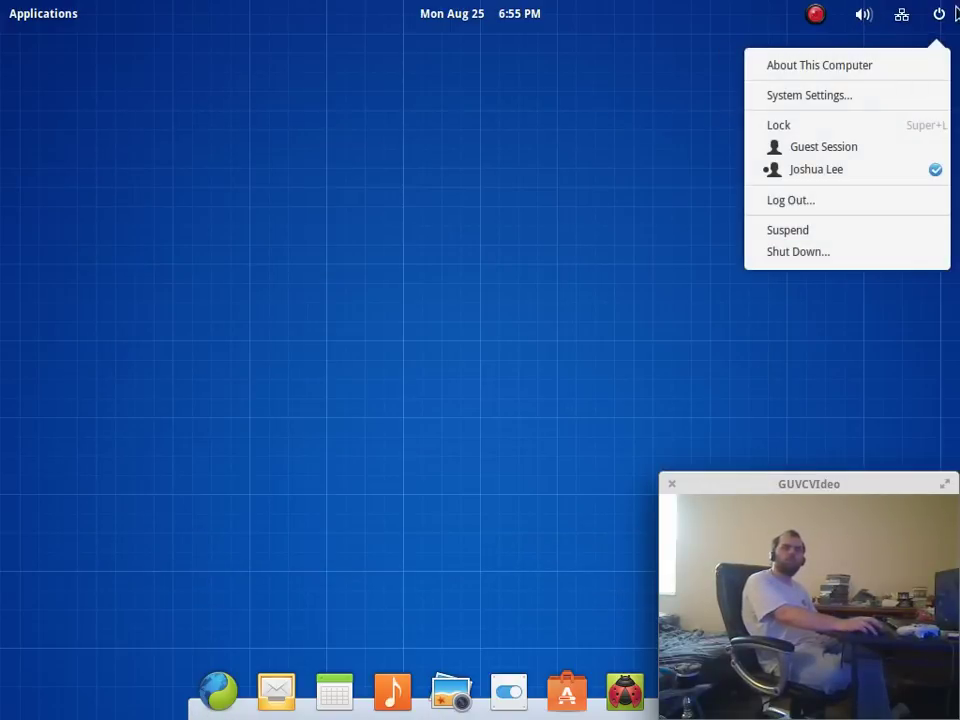
mouse_move(918, 18)
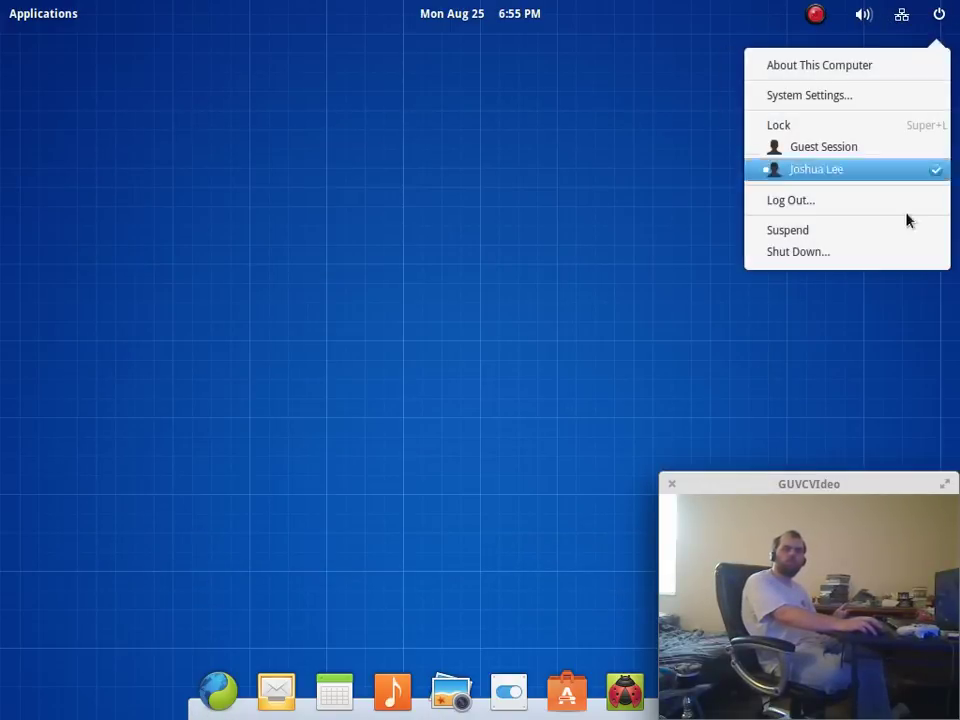
Dismiss the session options, view the Software Center's start page, and close it.
click(307, 259)
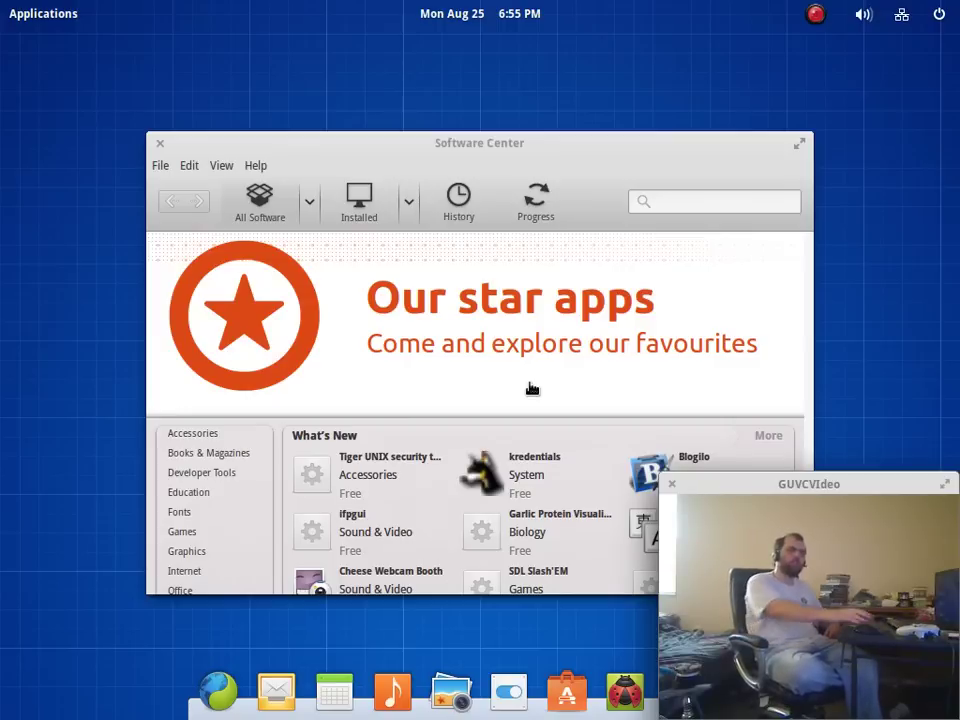
click(160, 144)
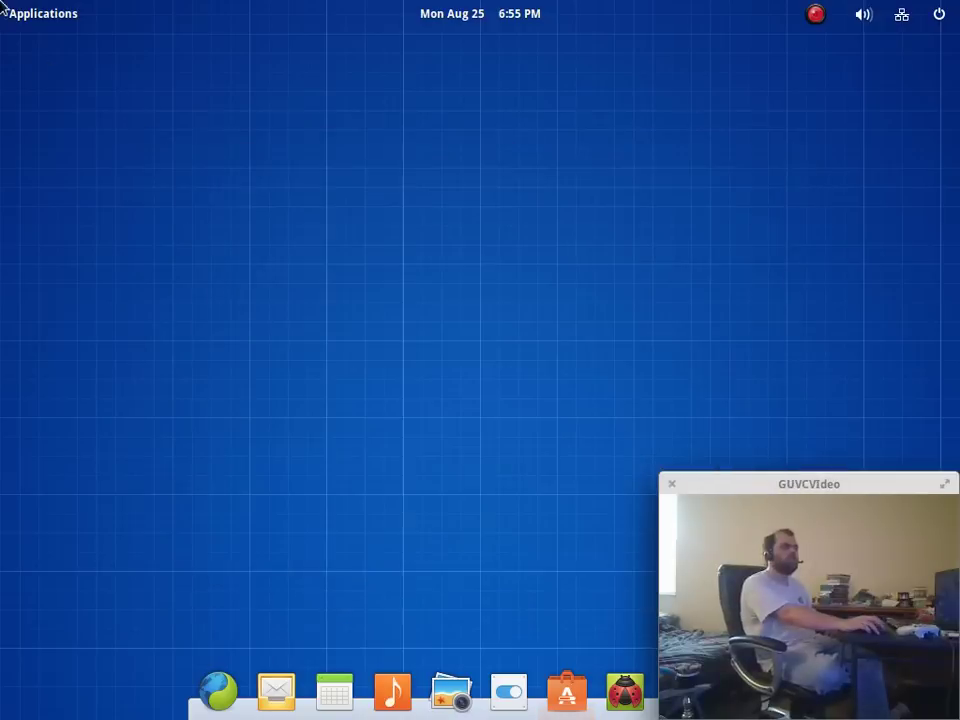
Open Terminal from the application launcher, move its window clear of the webcam window, and enlarge it.
click(55, 18)
scroll(151, 479, down, 1)
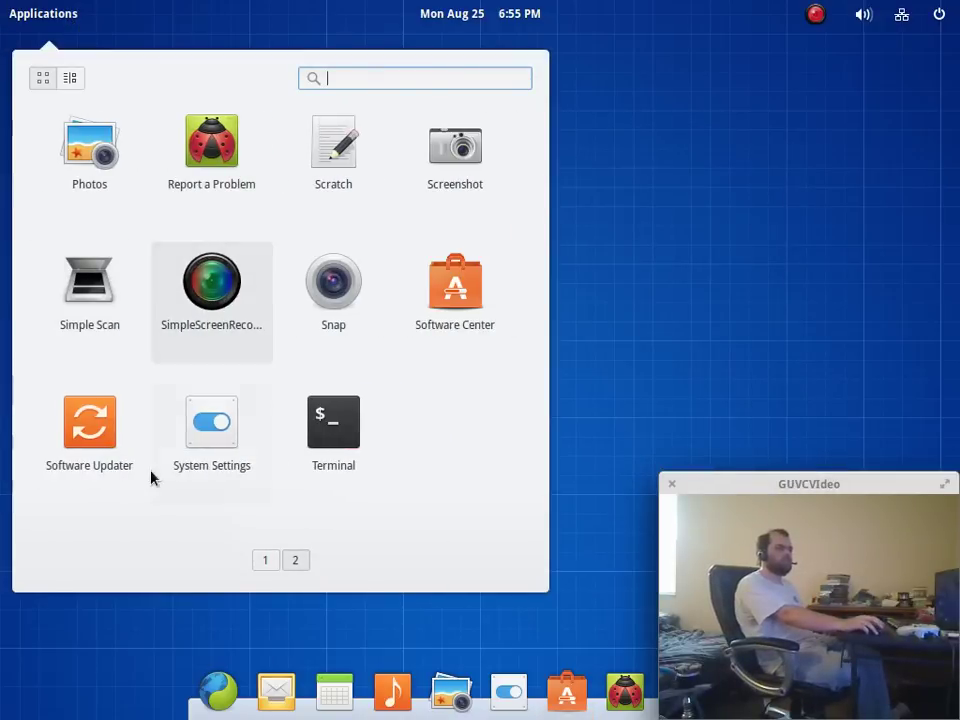
click(343, 444)
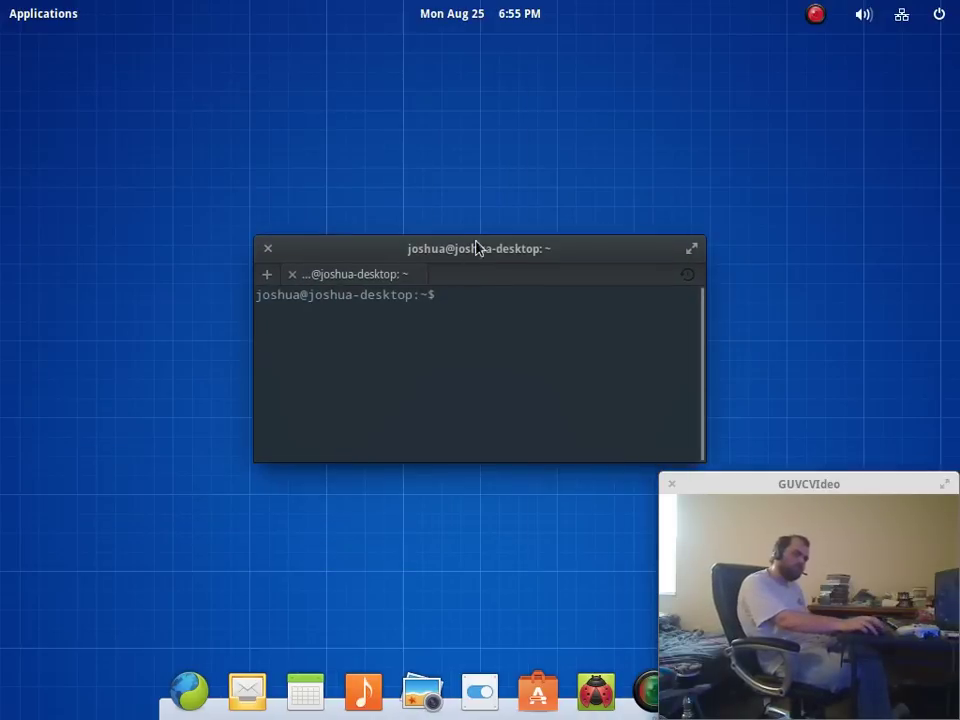
drag(476, 249, 285, 155)
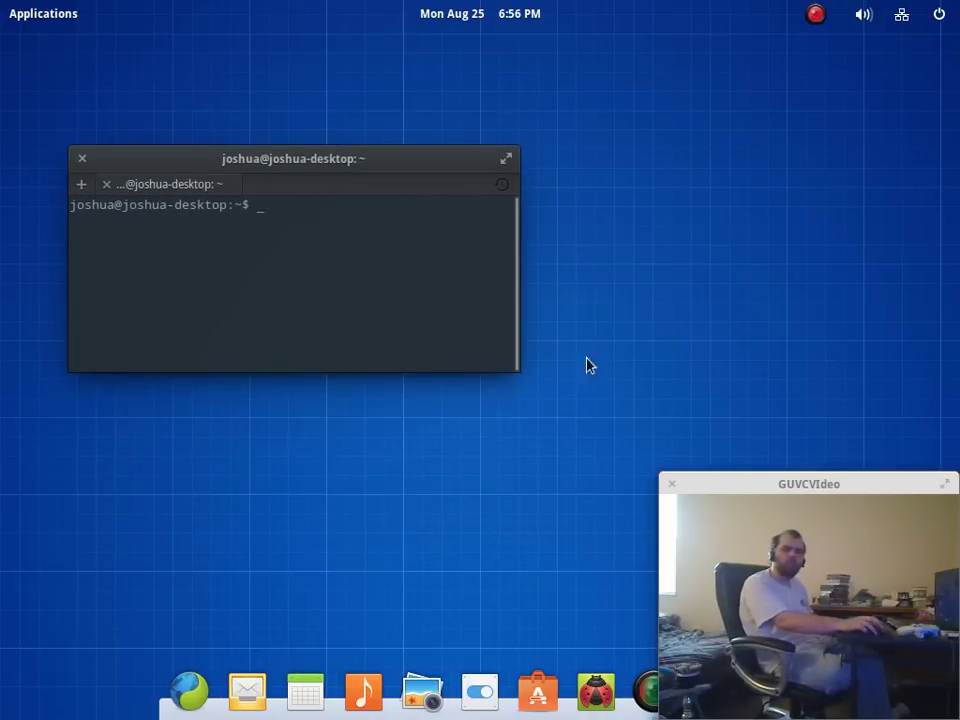
drag(511, 369, 633, 571)
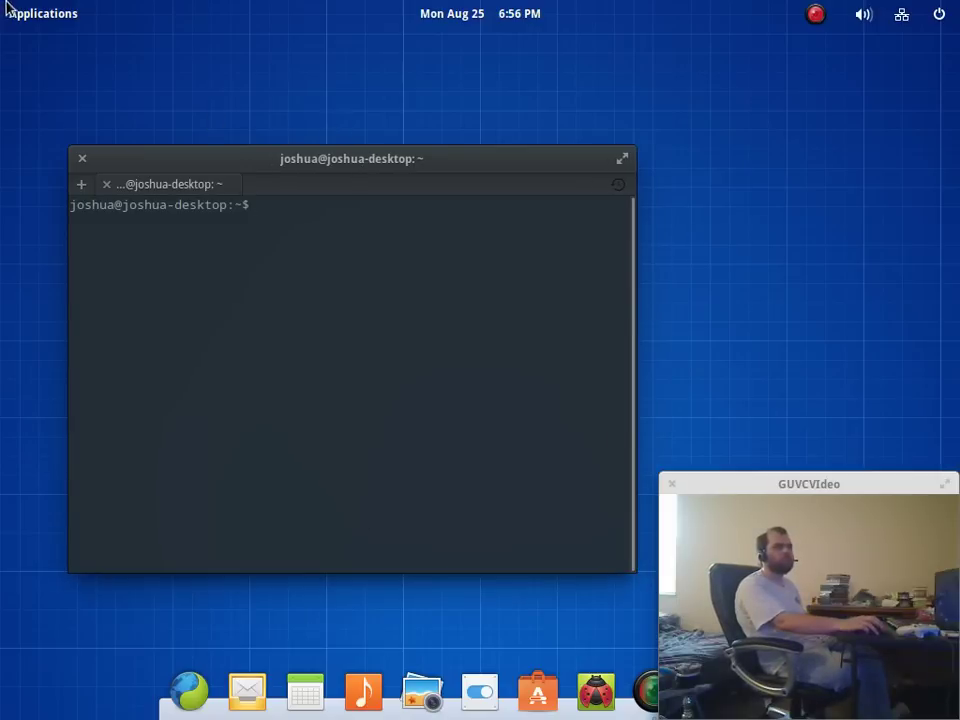
Browse the launcher's two pages, open the Audience video player to view its start screen, and close both it and the terminal.
click(63, 13)
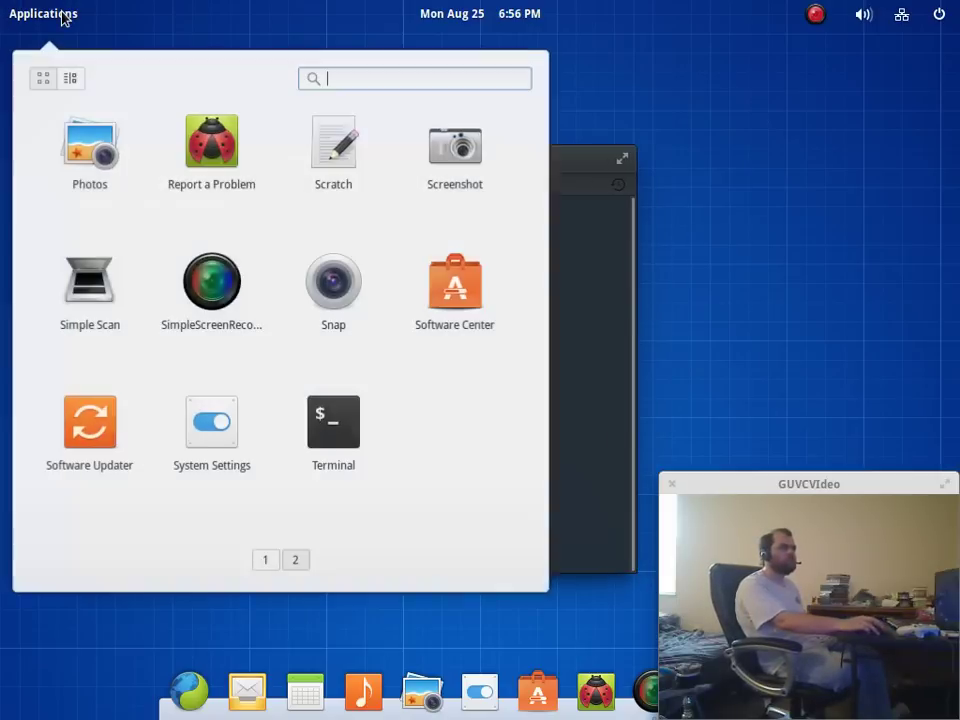
scroll(216, 332, up, 1)
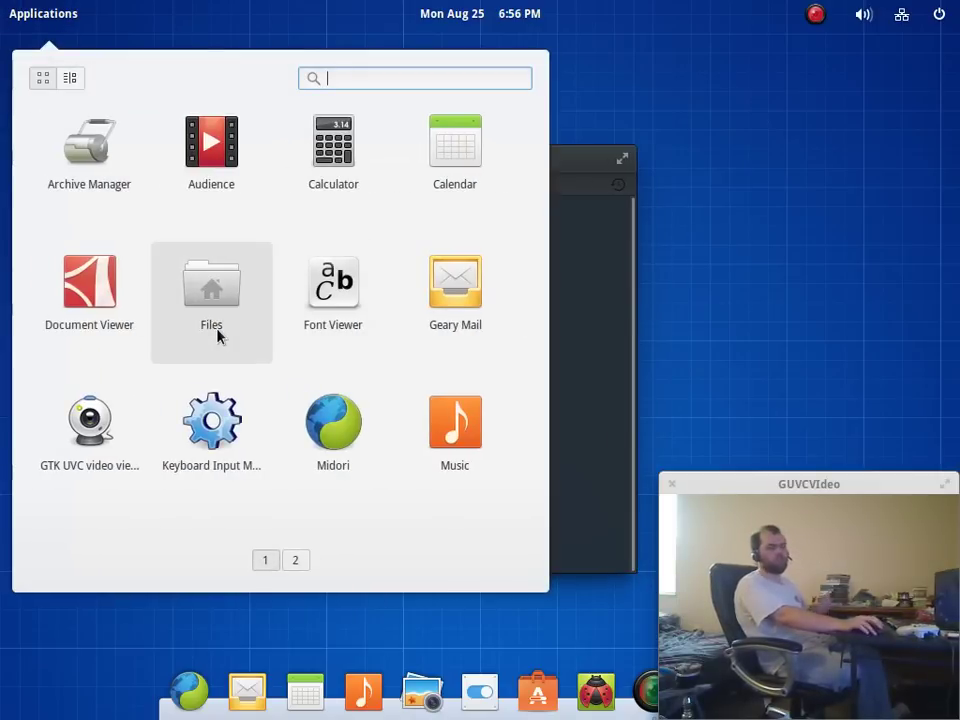
scroll(218, 336, down, 1)
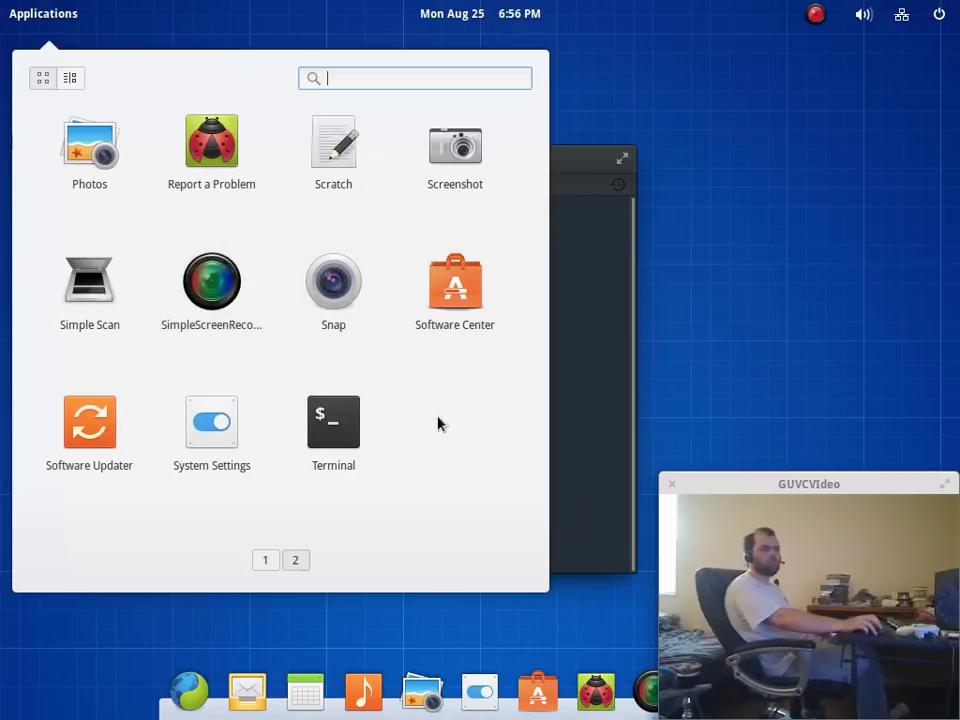
scroll(437, 424, up, 1)
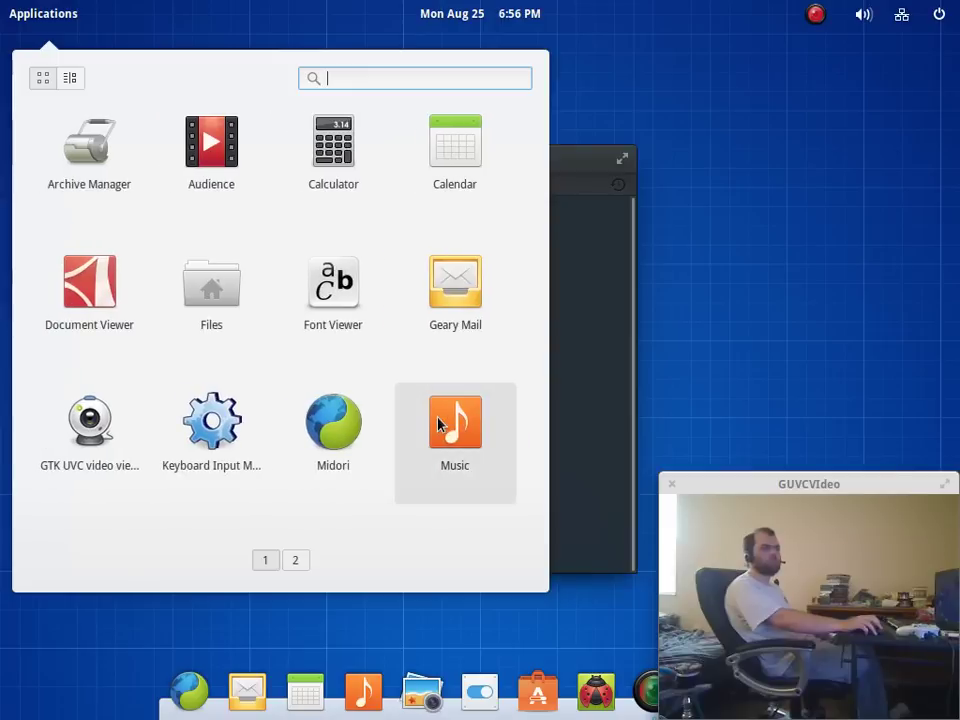
click(212, 150)
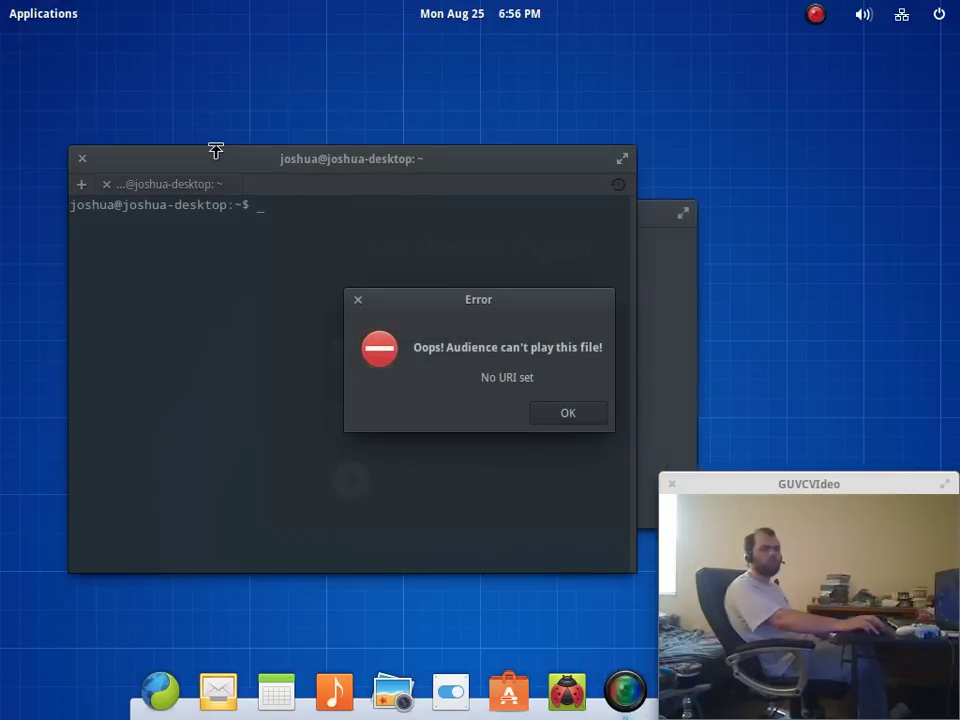
click(567, 413)
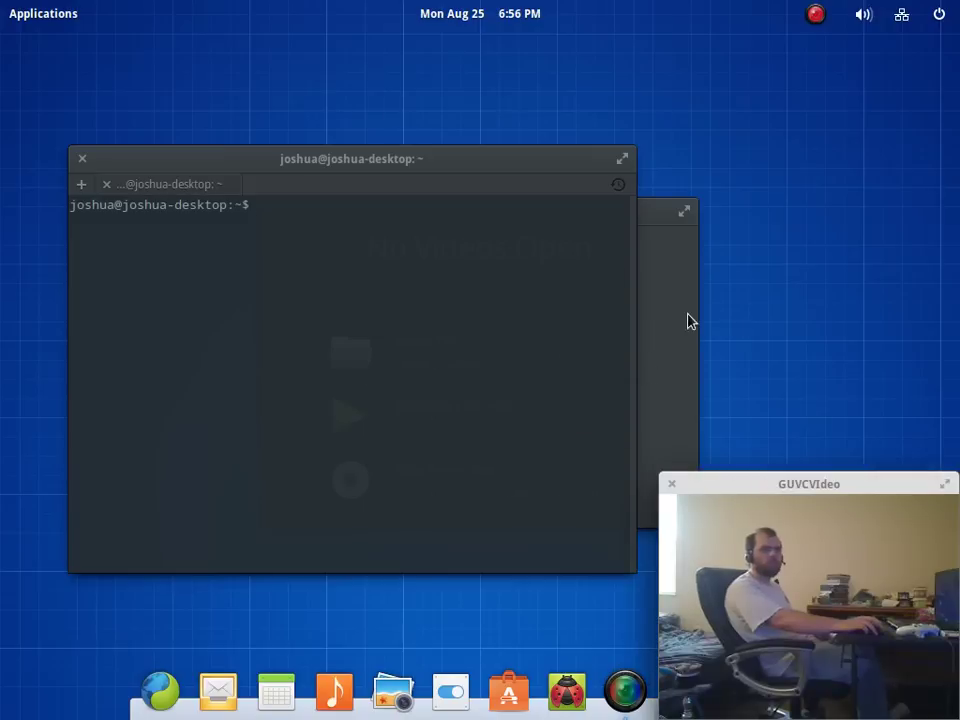
click(688, 321)
drag(555, 228, 445, 249)
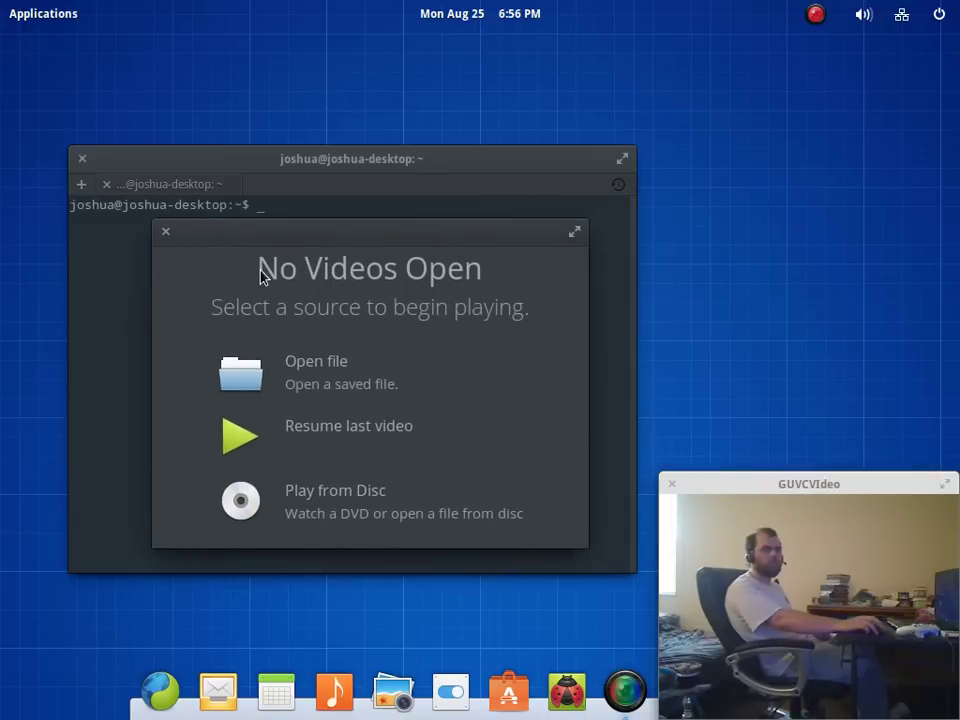
click(166, 233)
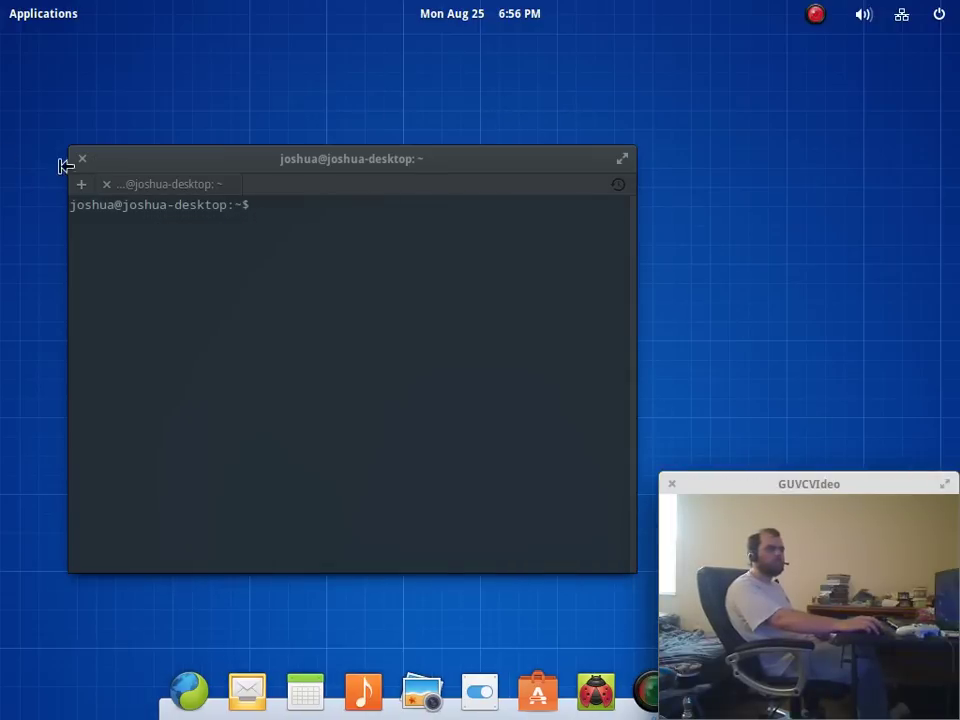
click(80, 160)
Open Archive Manager to view its main window, and close it.
click(55, 13)
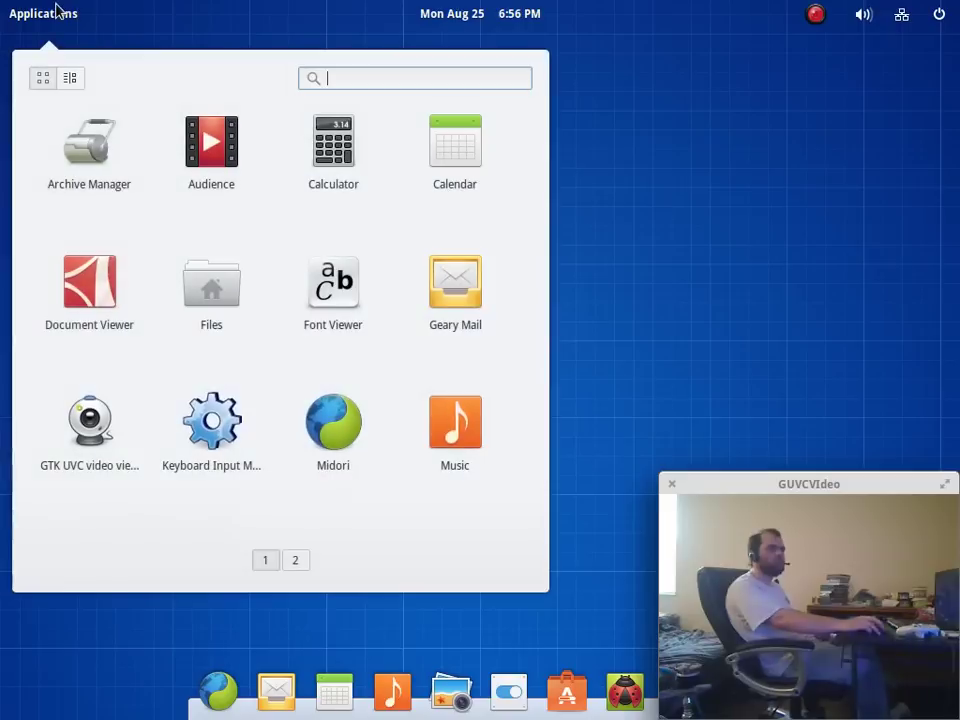
click(98, 157)
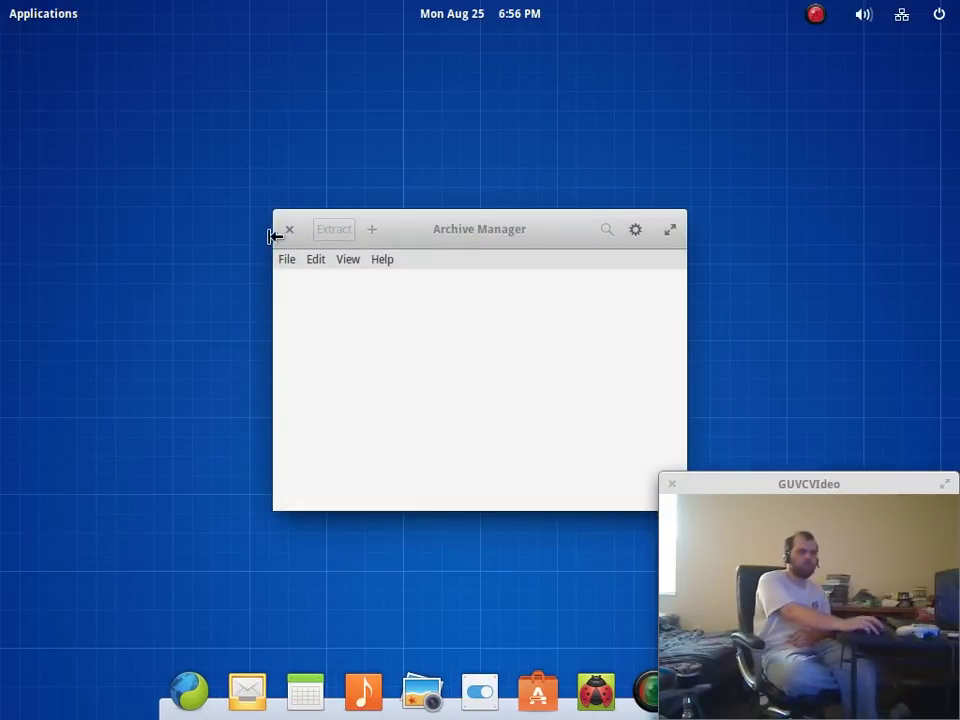
click(289, 230)
Open the Music application to view its library screen, restore it to a smaller window, and close it.
click(33, 20)
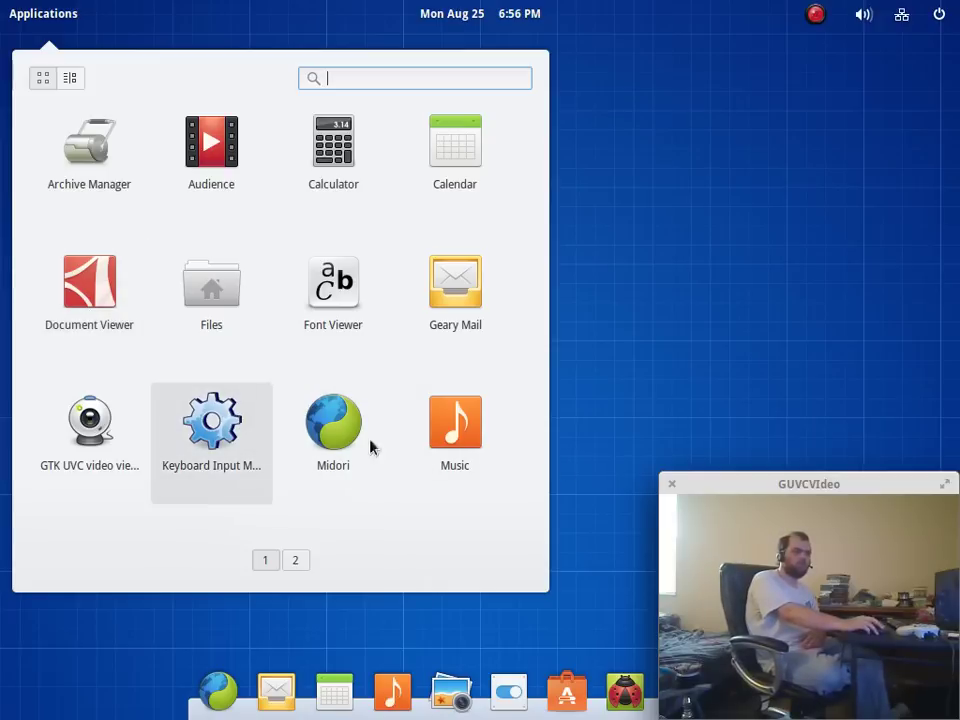
click(448, 450)
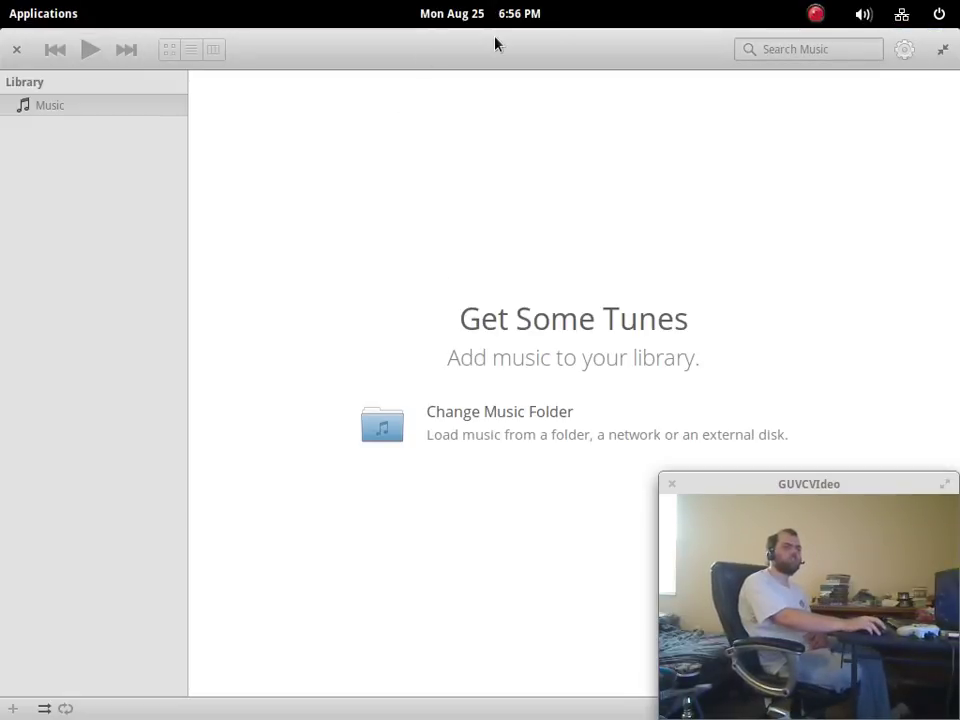
drag(461, 78, 312, 82)
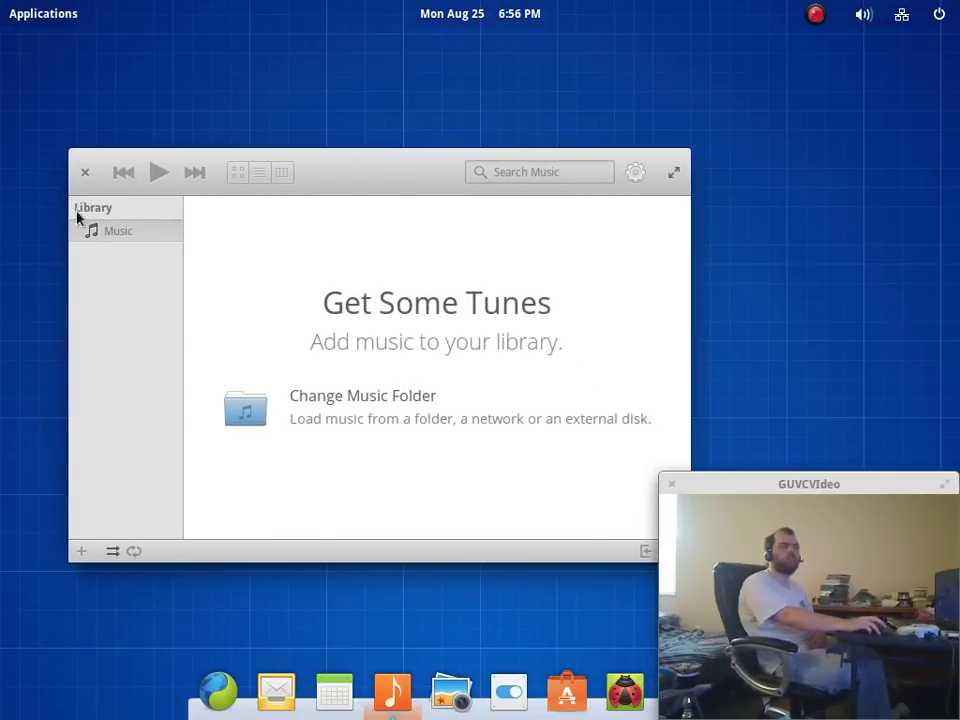
click(83, 175)
Open the Snap camera application and move its window clear of the webcam window to view the camera feed.
click(39, 15)
scroll(287, 371, down, 1)
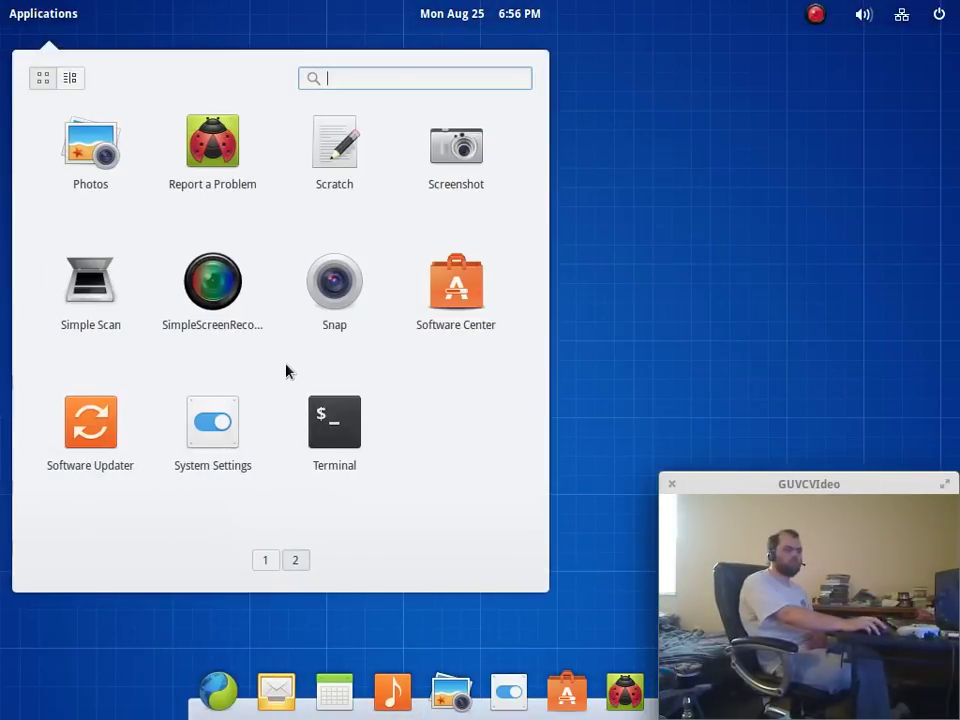
click(356, 313)
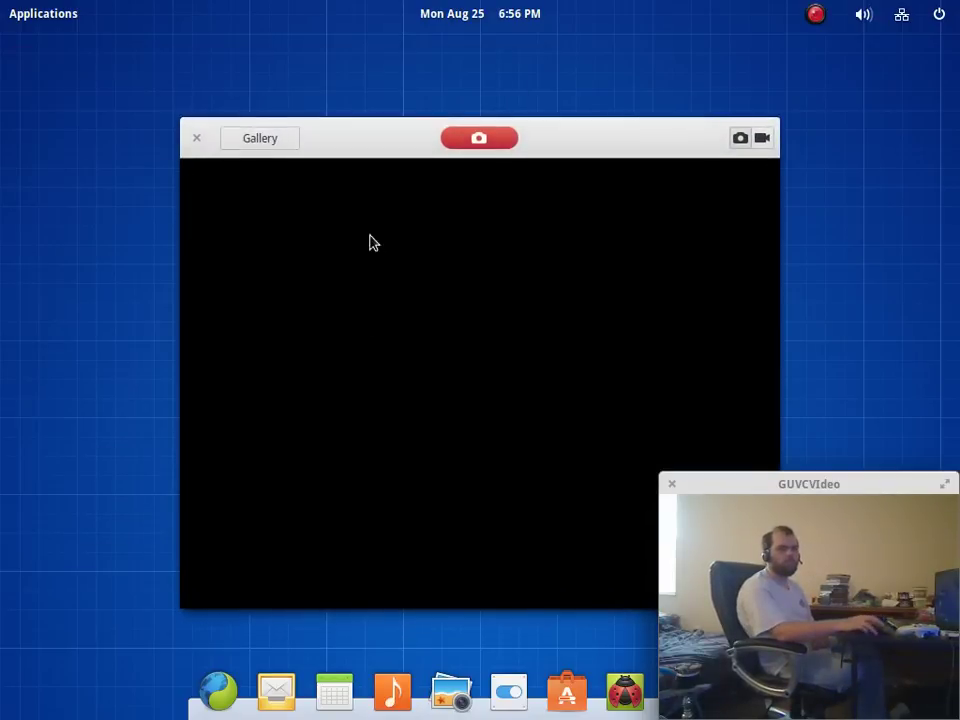
drag(355, 152, 225, 128)
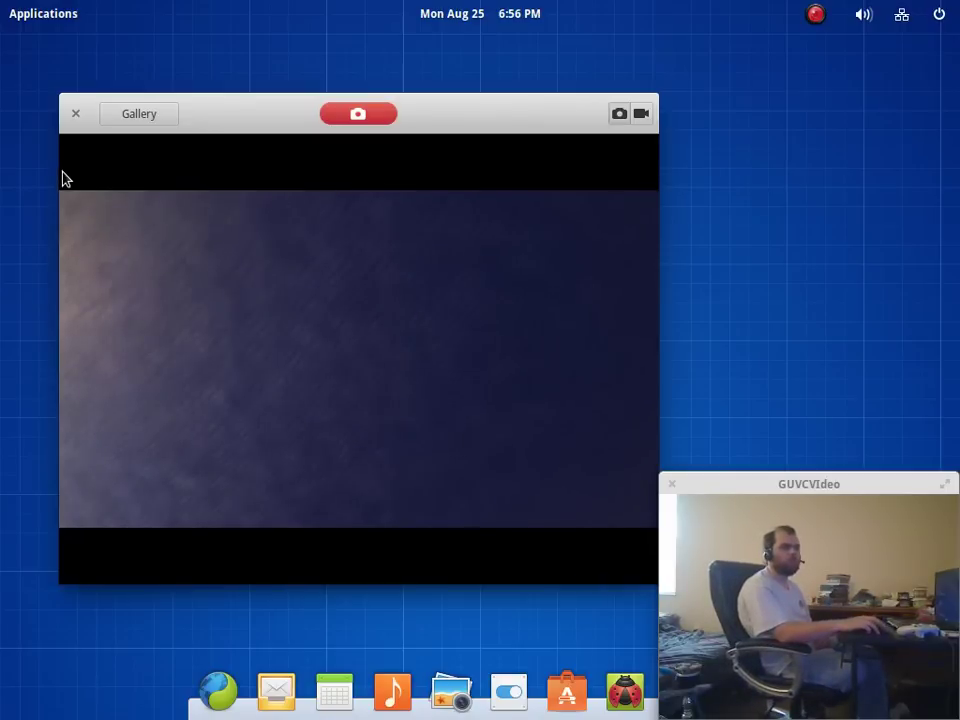
Take a webcam photo in Snap, view it from the gallery in Photos, and close both applications.
click(116, 118)
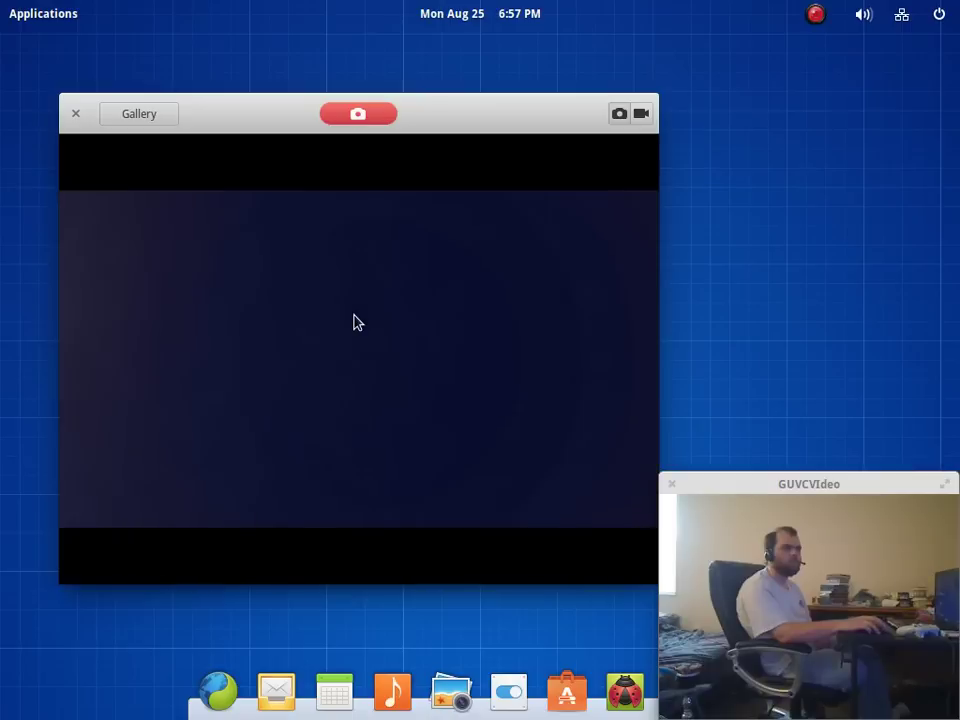
click(143, 116)
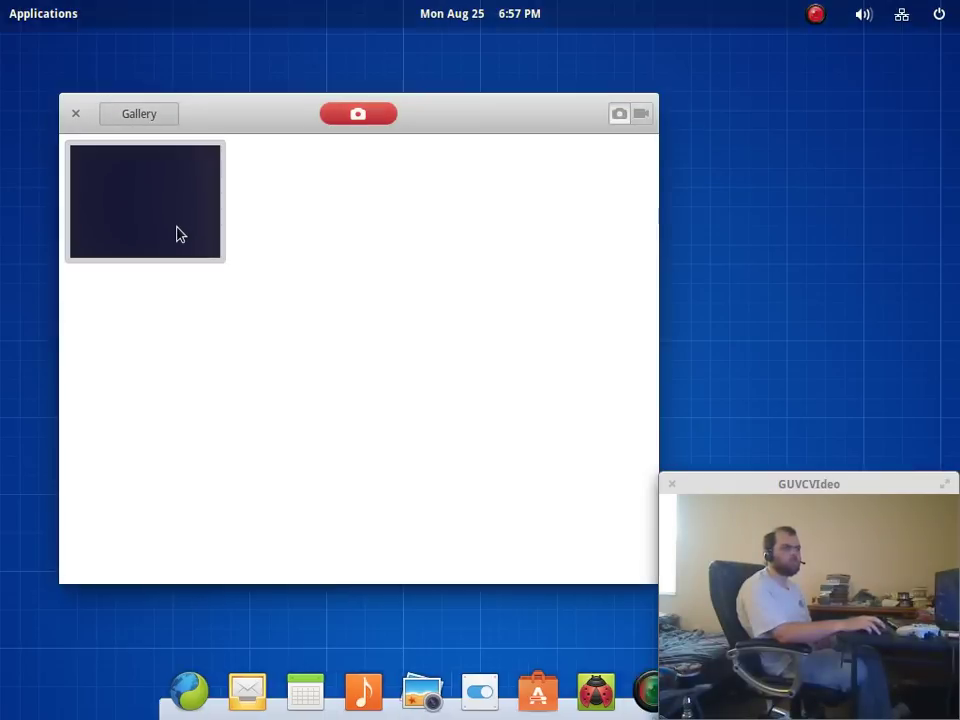
double_click(176, 234)
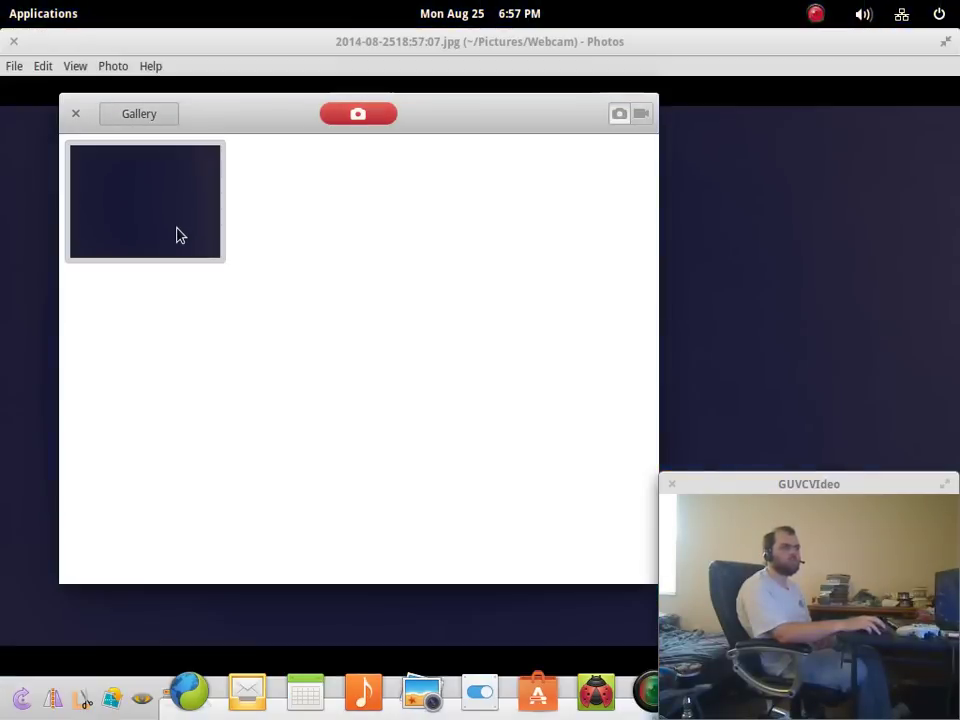
click(75, 115)
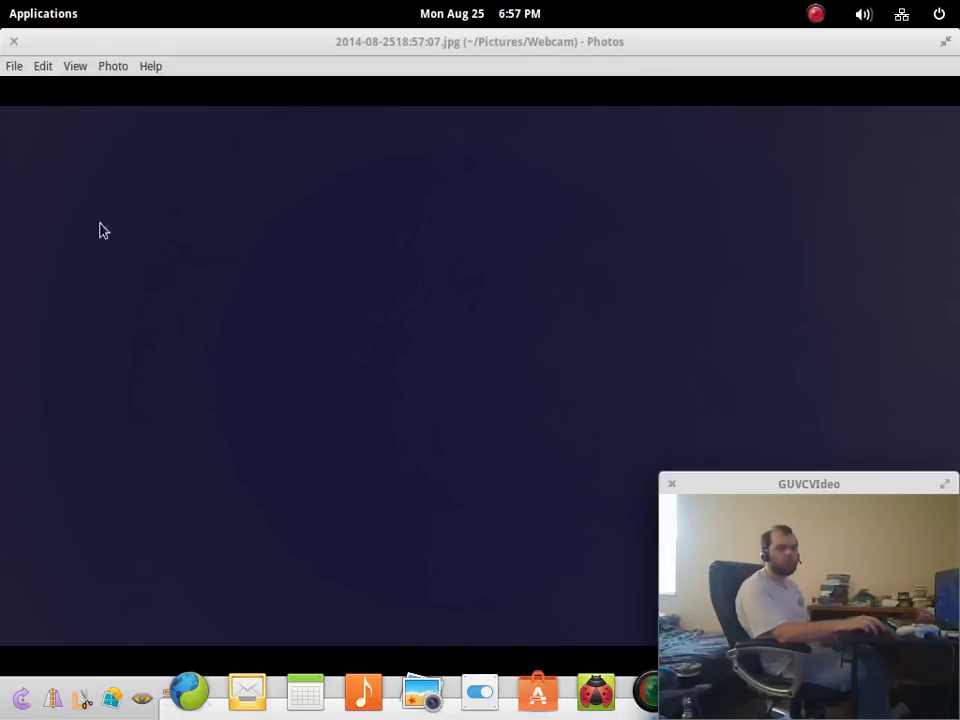
click(15, 43)
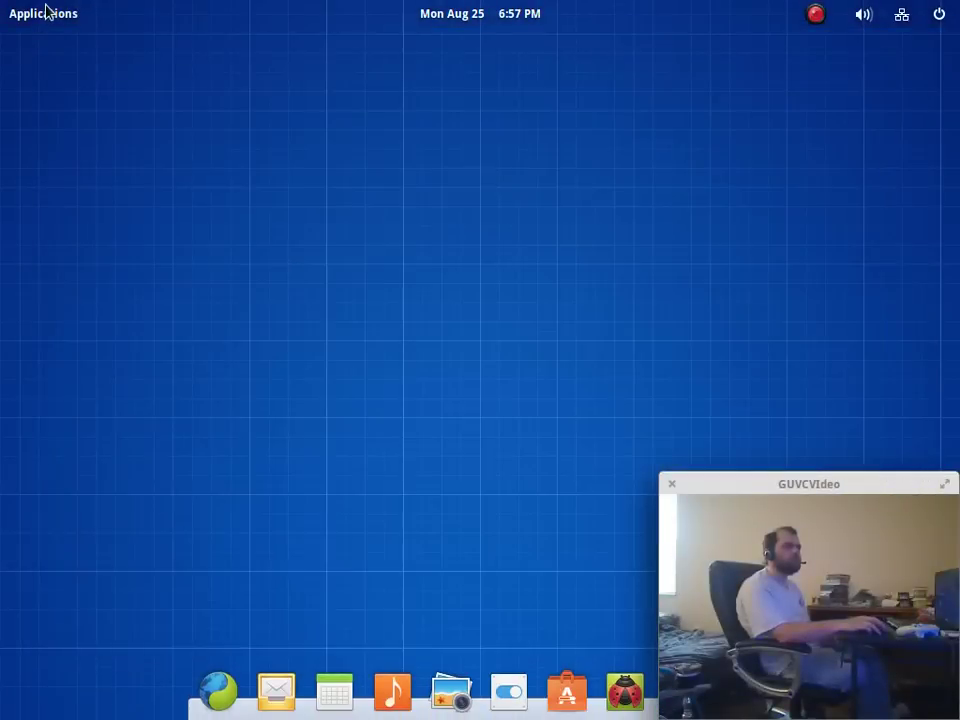
Open the Scratch text editor, move its window clear of the webcam window, and make it taller and slightly narrower.
click(45, 14)
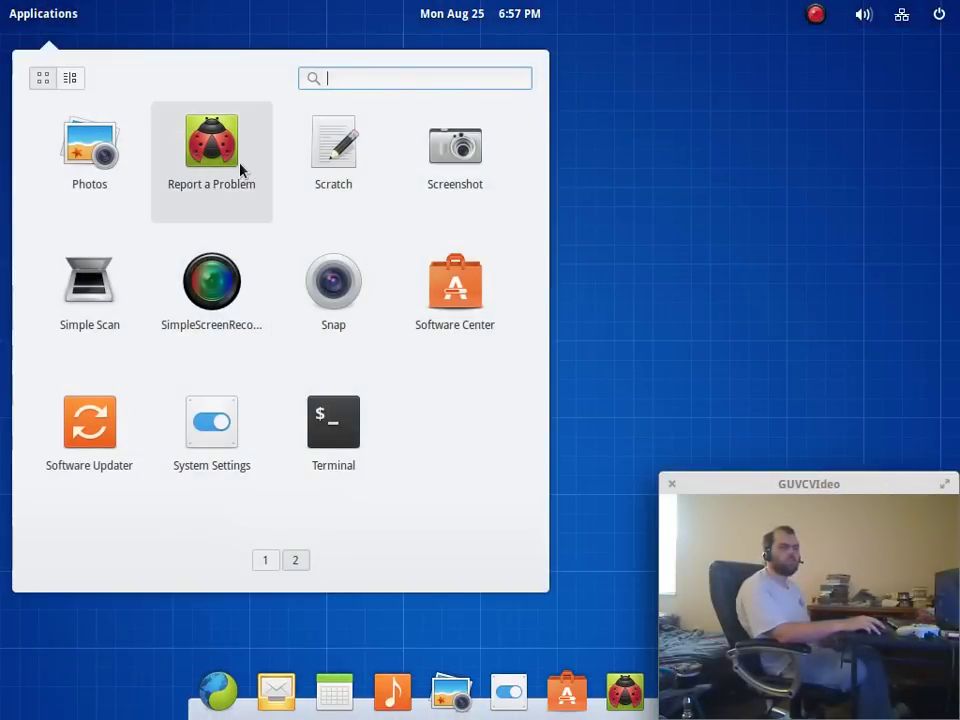
click(356, 163)
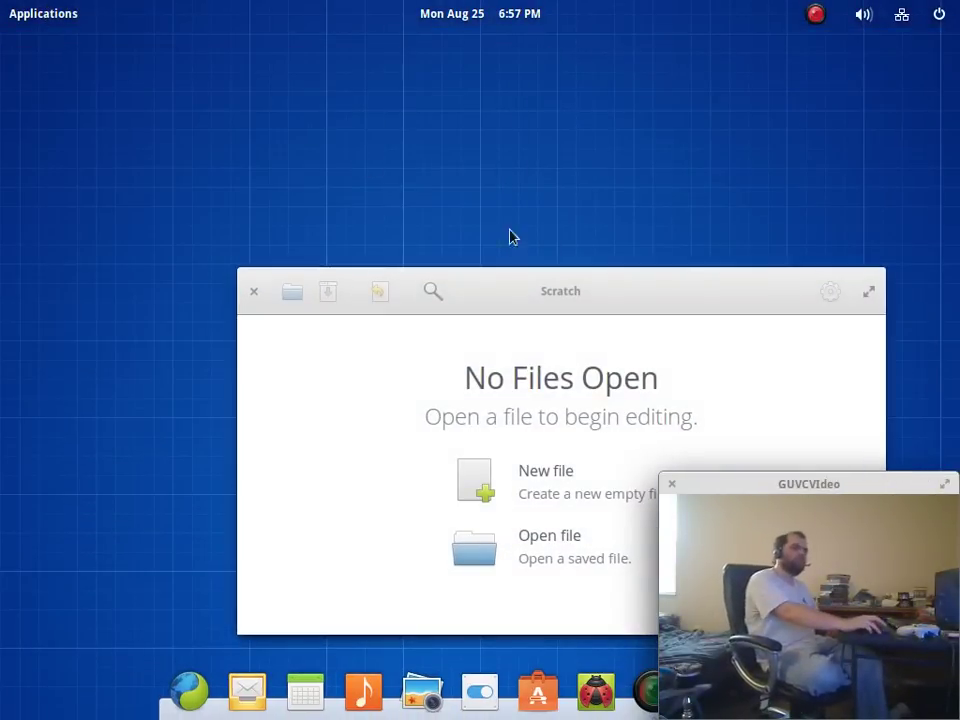
drag(612, 301, 393, 104)
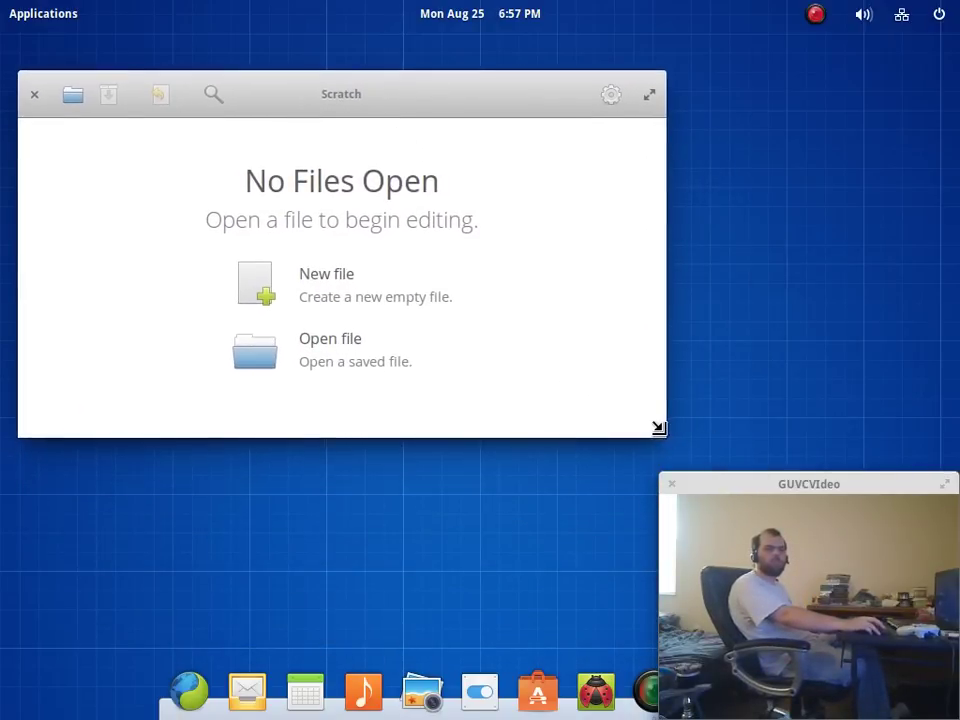
drag(658, 428, 614, 583)
Create a new file in Scratch and enter the text "this is a text editor".
click(338, 353)
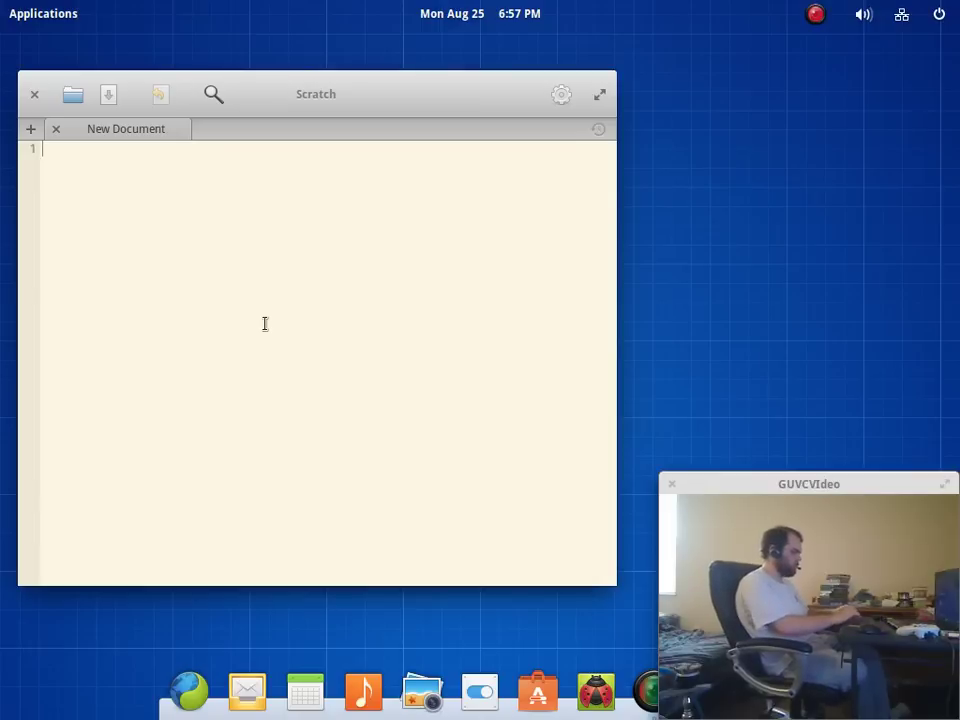
text(this is a text editor)
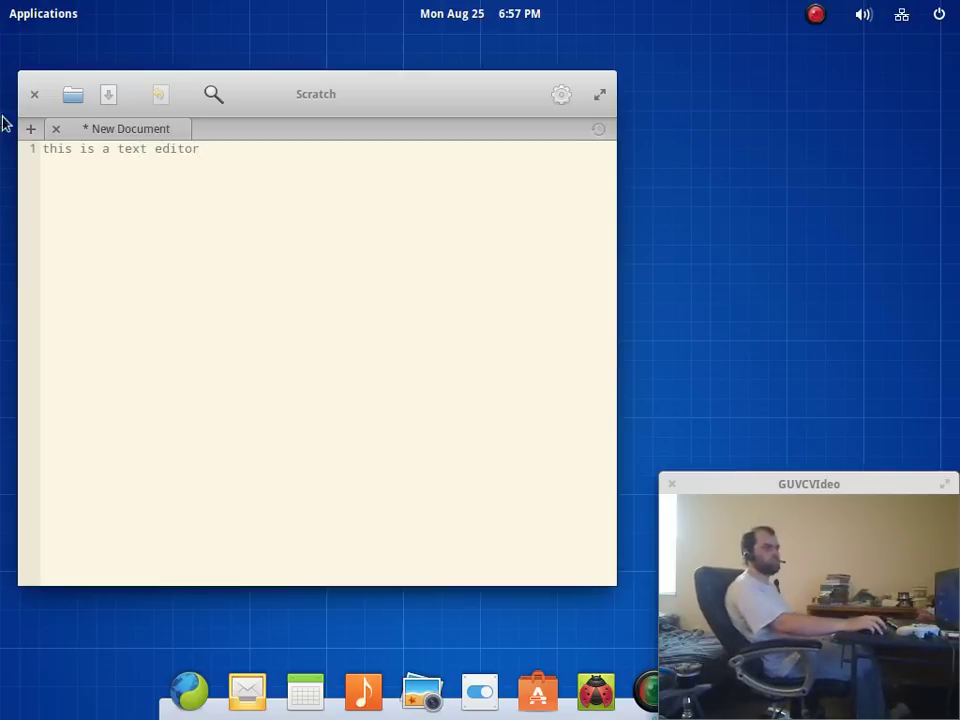
Save the Scratch document in the home folder under the name oiugsbvo'juba.
key(ctrl+s)
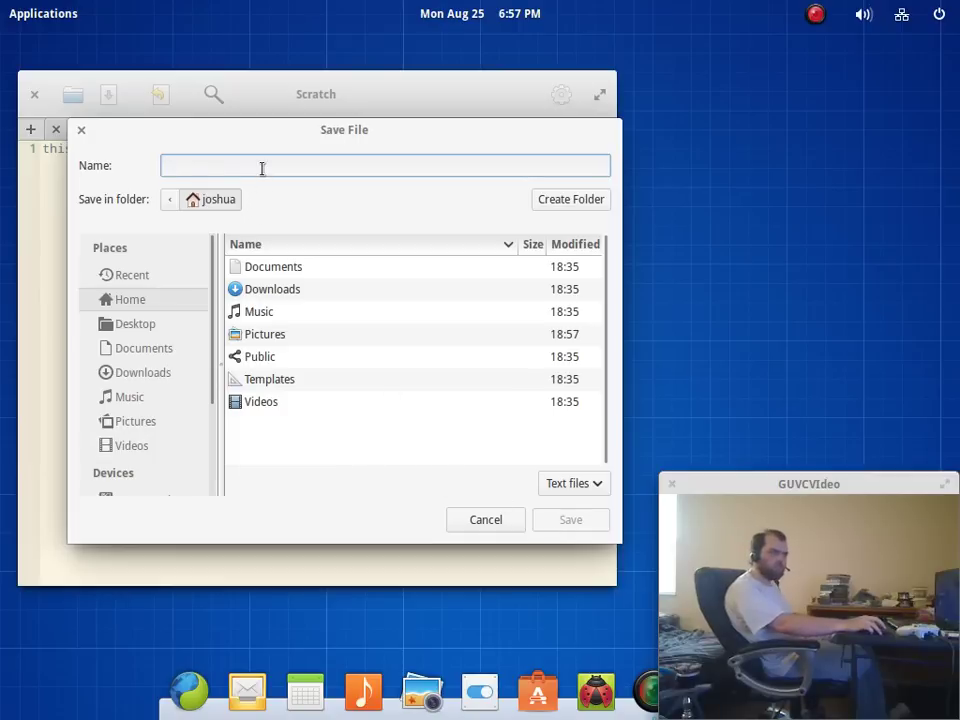
text(vo'juba)
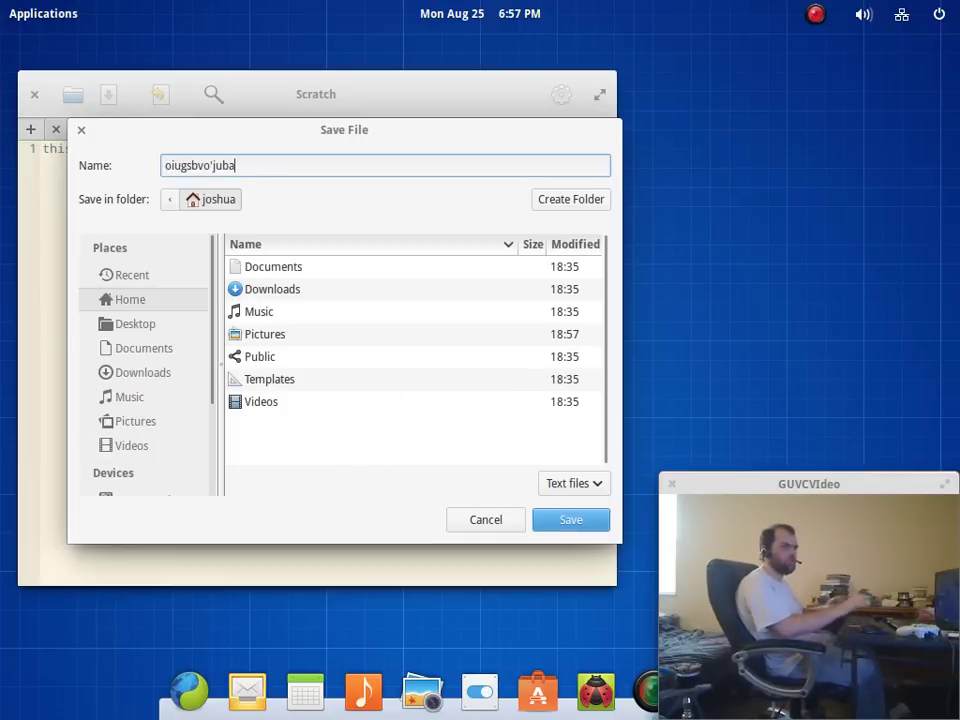
click(598, 532)
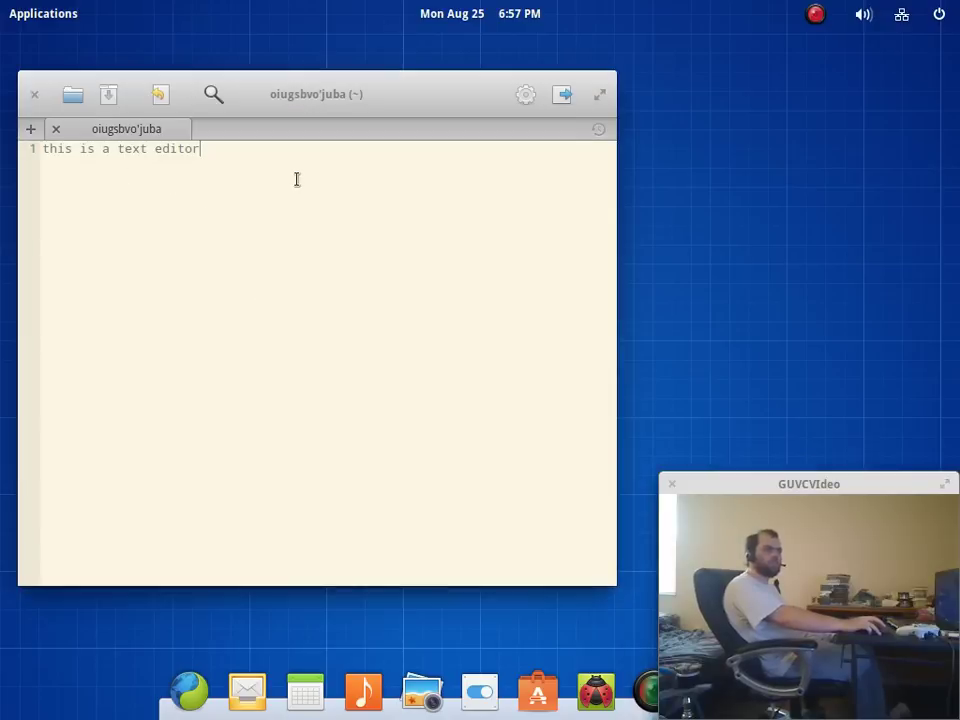
Add the word "hello" on the third line of the saved document and close Scratch.
key(Return)
key(Return)
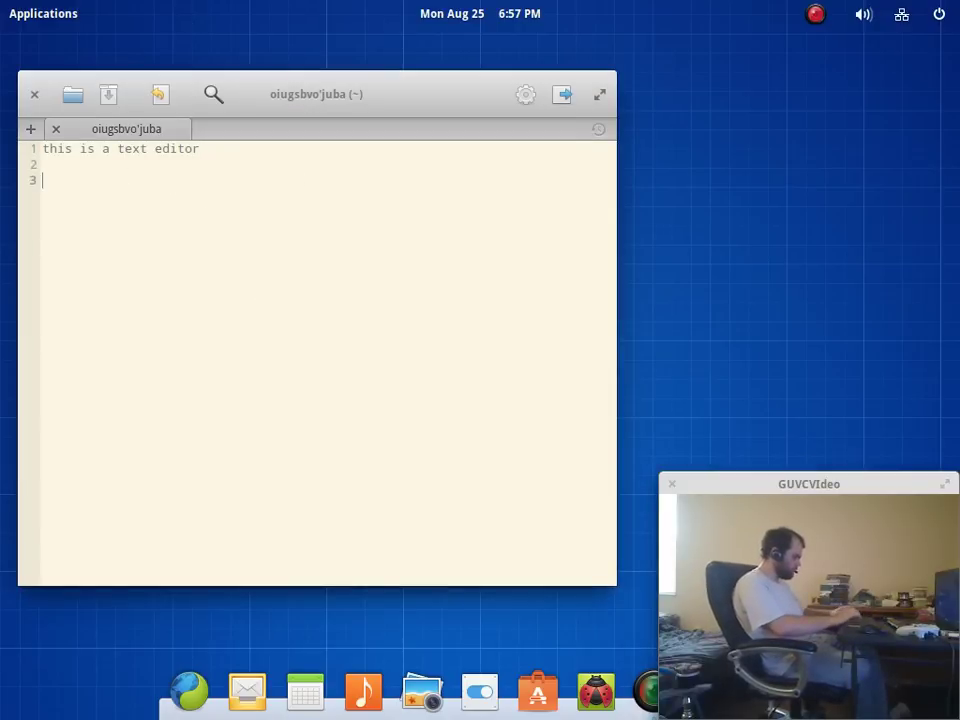
text(hello)
key(Return)
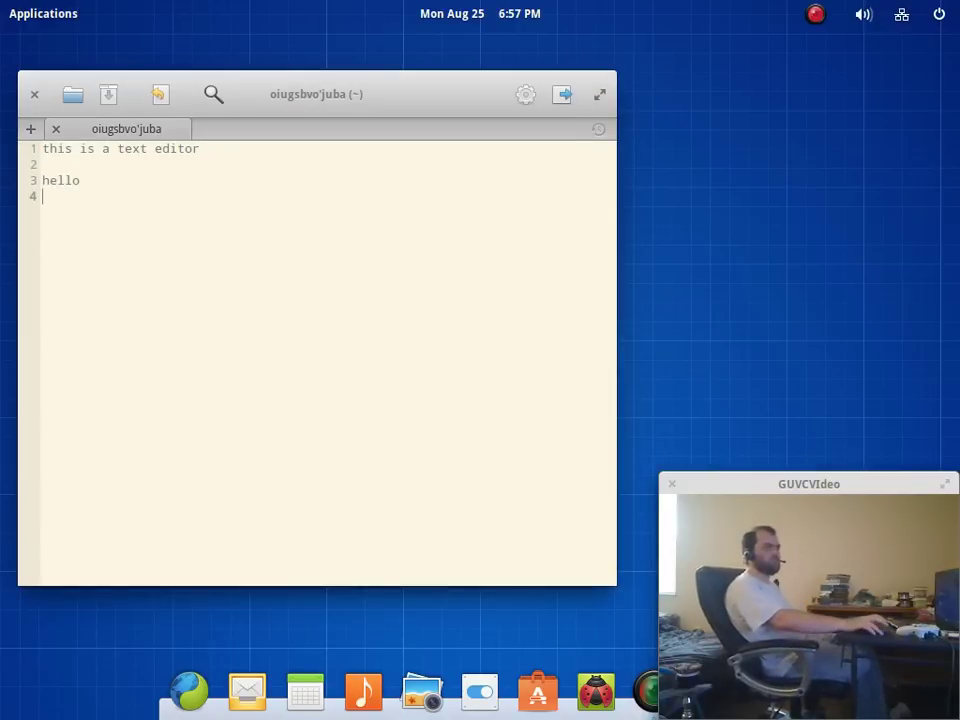
click(34, 97)
Open the saved oiugsbvo'juba text document from the home folder in Files, moving the file window up, and close Files.
click(62, 15)
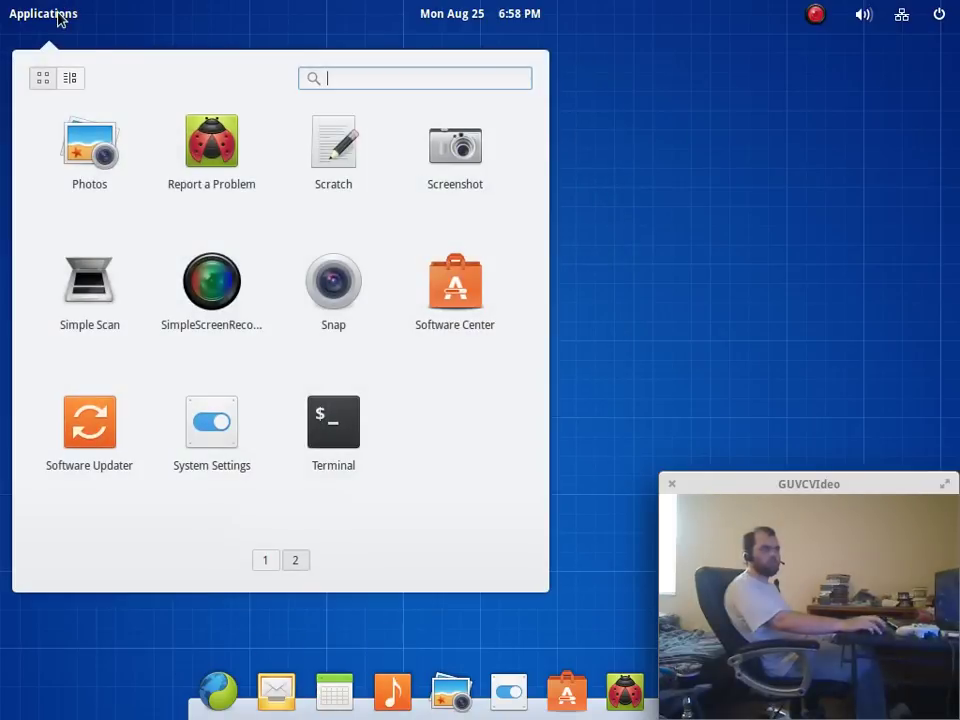
scroll(236, 332, down, 1)
click(207, 304)
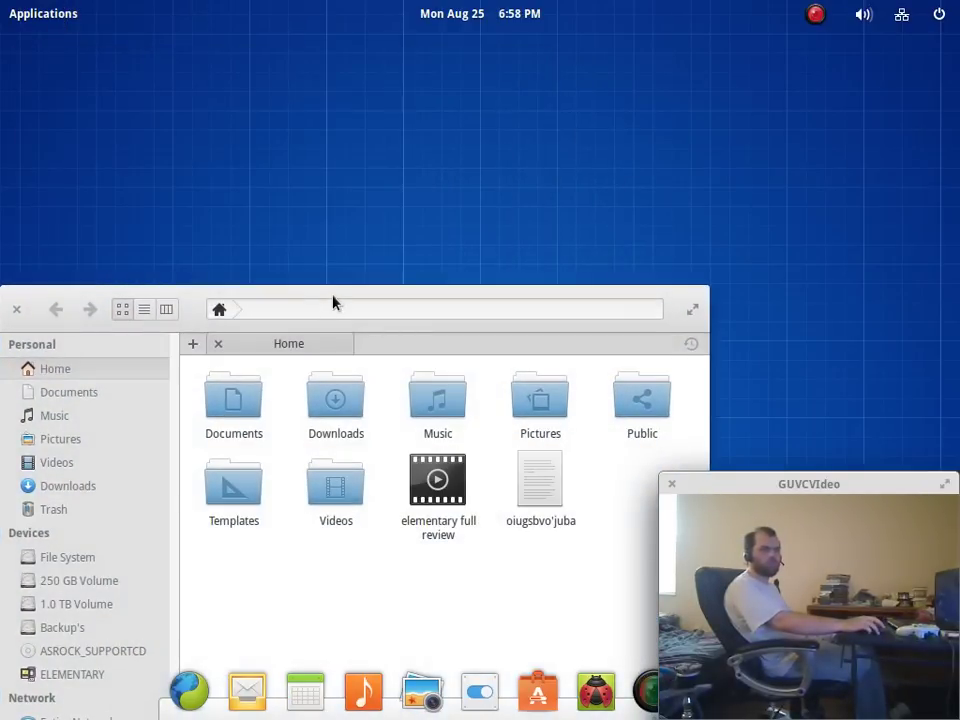
drag(332, 302, 348, 110)
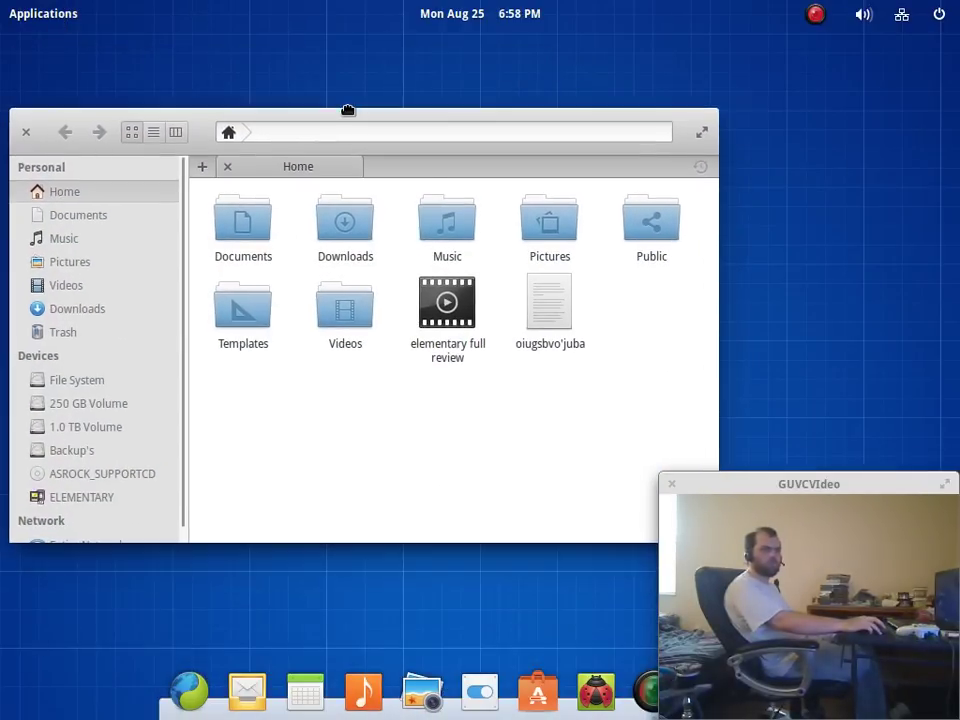
click(549, 300)
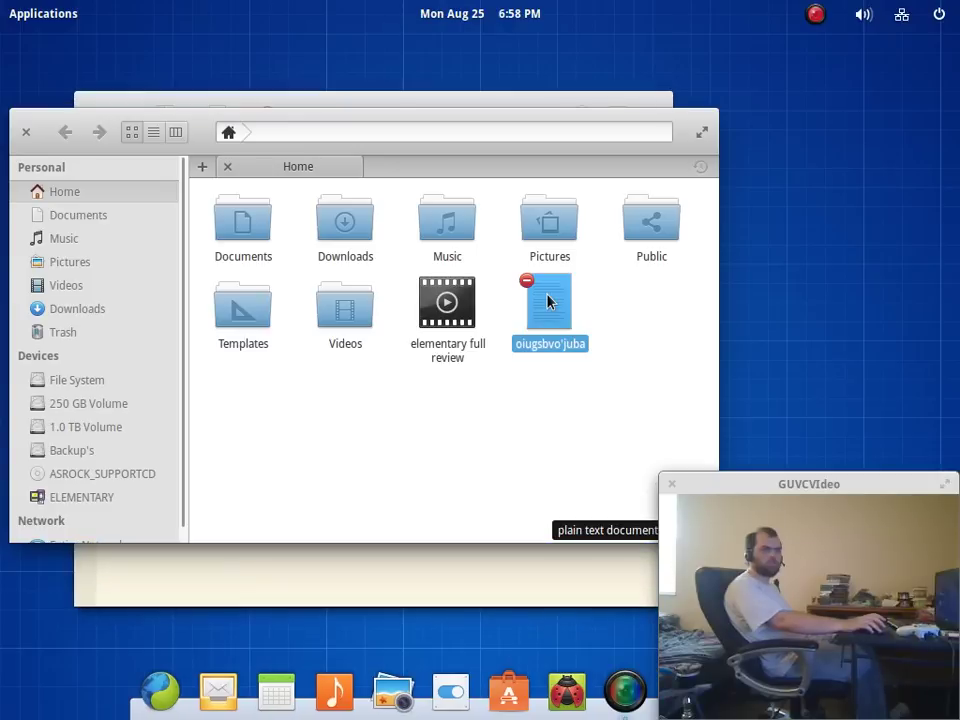
drag(460, 106, 464, 101)
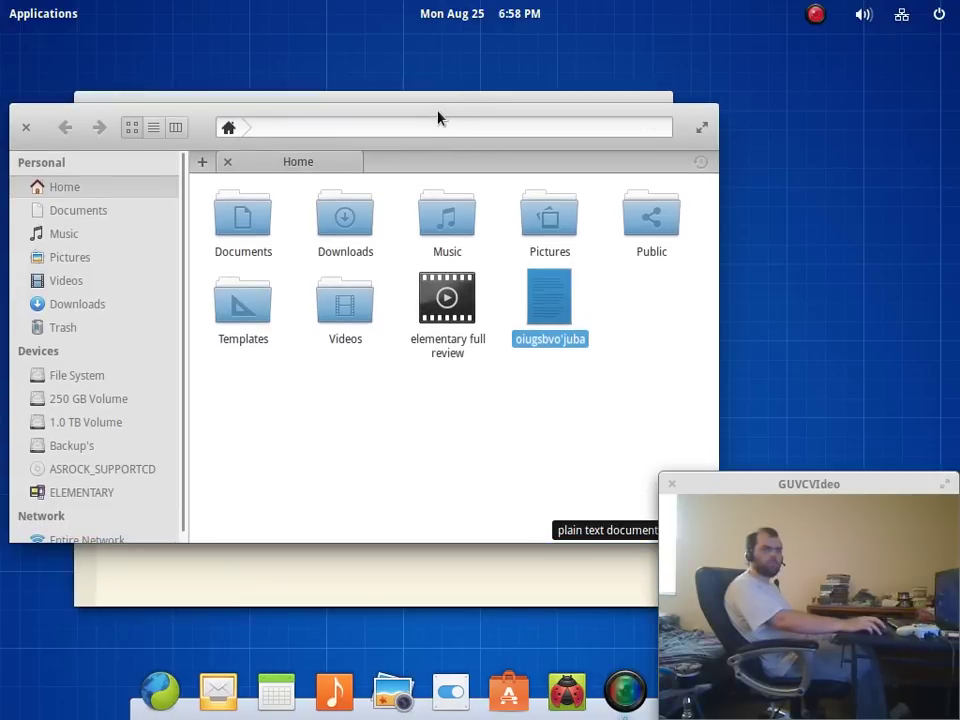
click(27, 128)
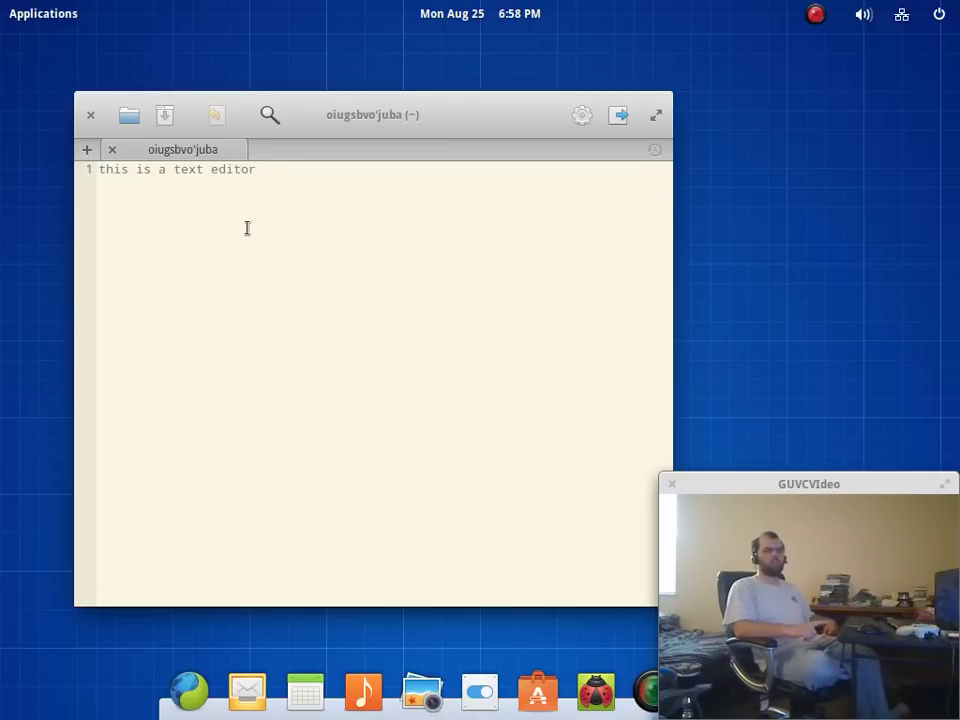
Review the Behavior, Interface and Extensions preferences of Scratch, and close the text editor.
click(581, 116)
click(571, 201)
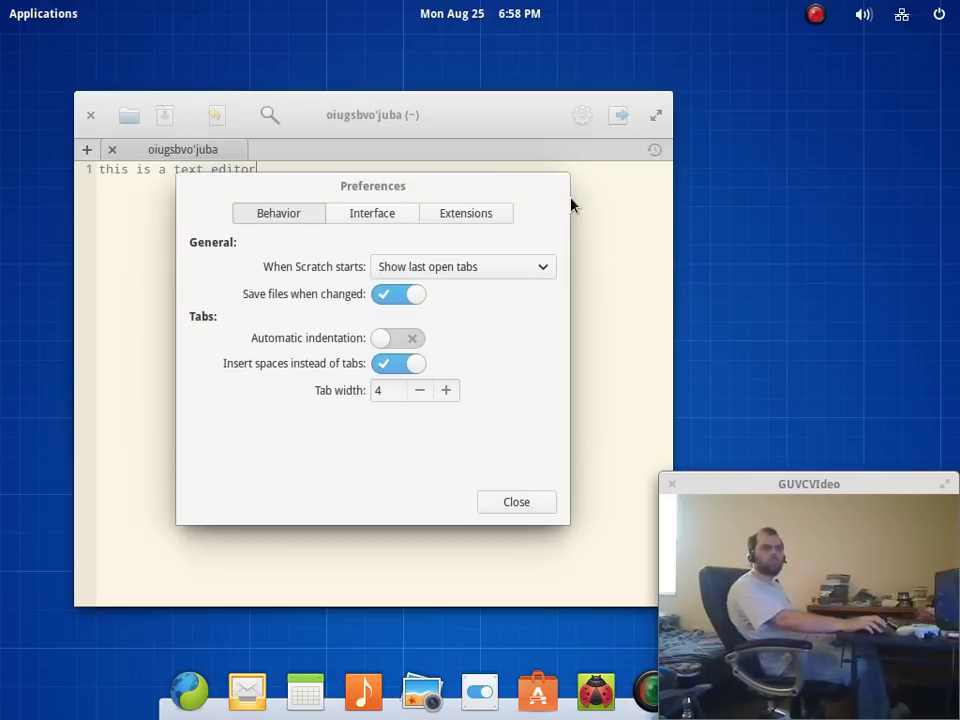
click(387, 216)
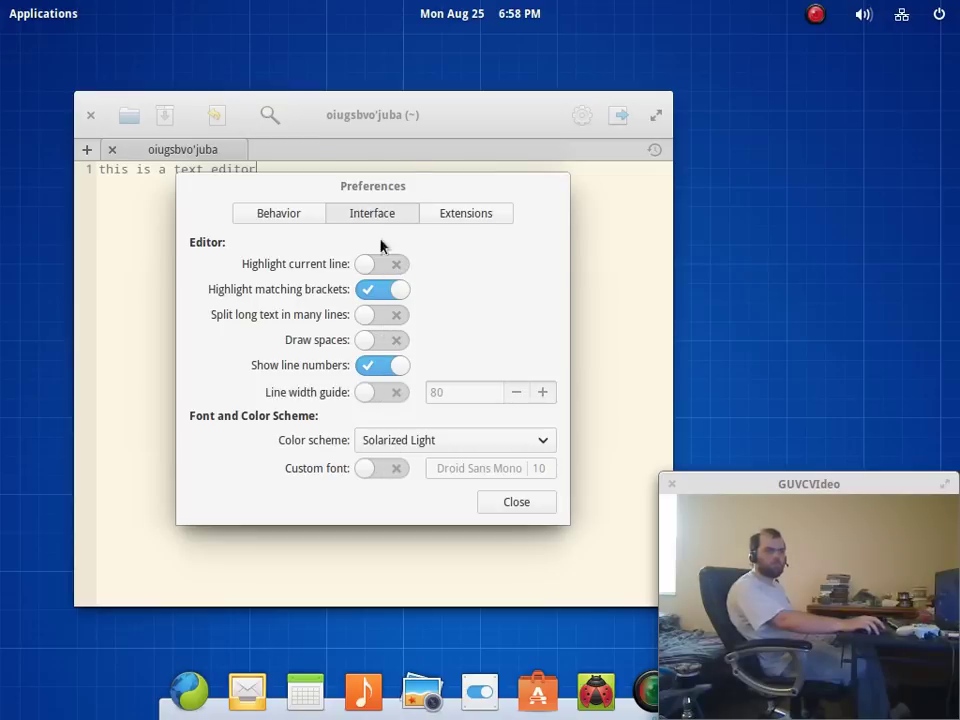
click(466, 216)
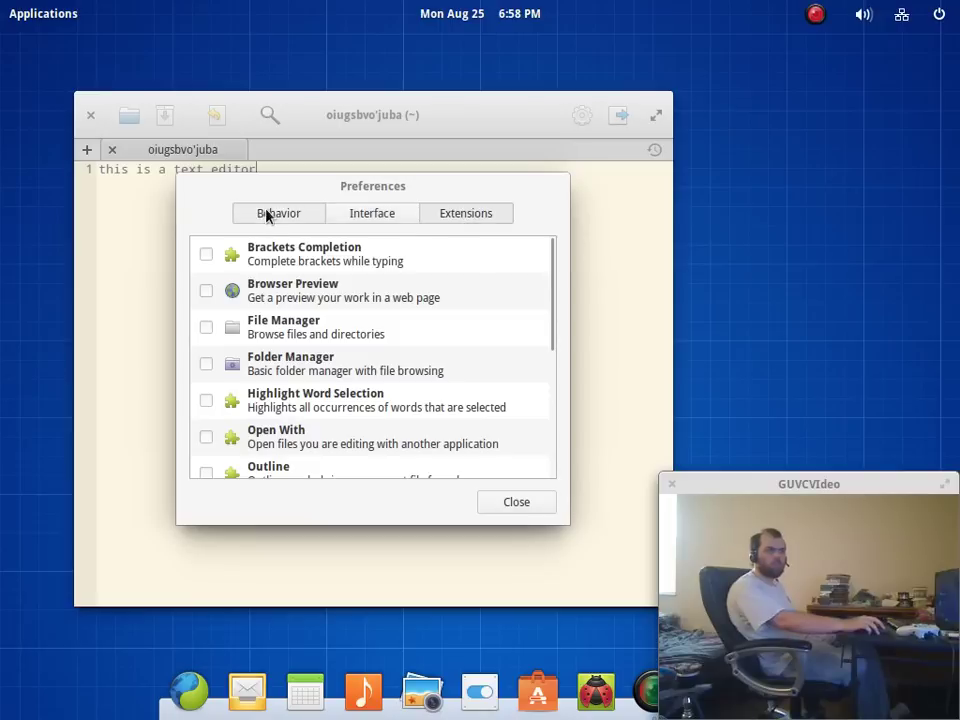
click(266, 214)
click(516, 502)
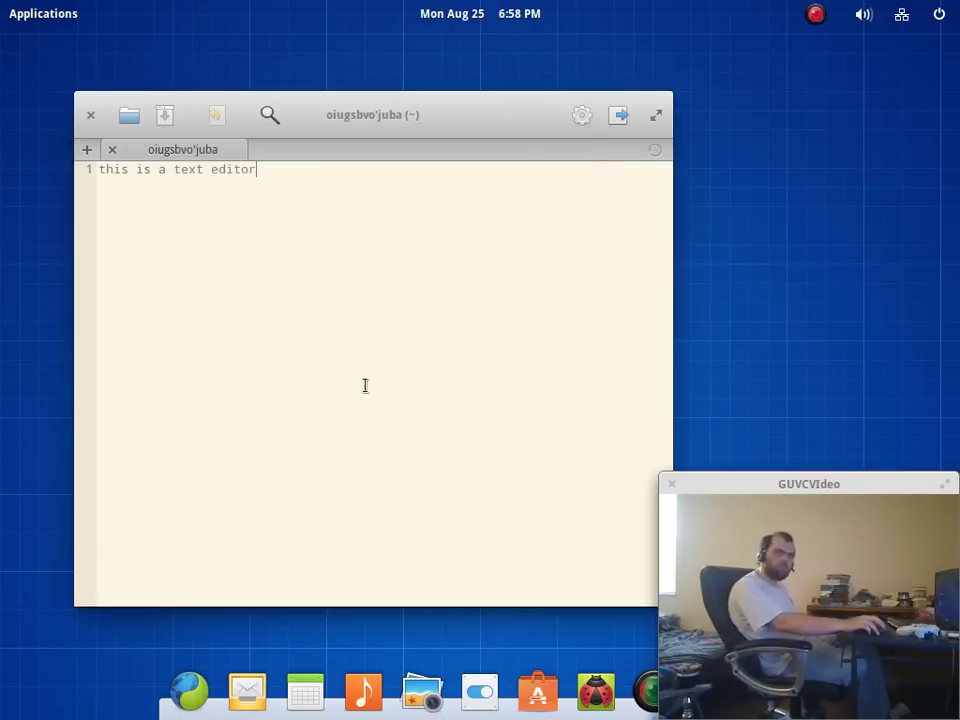
click(91, 119)
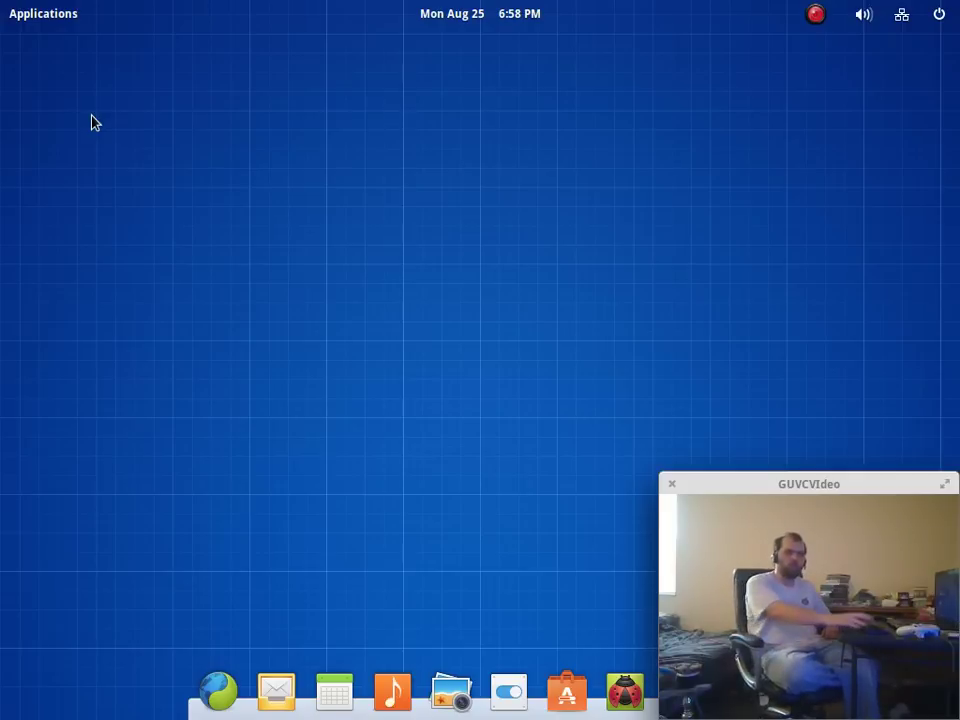
Open System Settings, move its window clear of the webcam window, and view the Mouse & Touchpad settings.
click(75, 13)
scroll(303, 330, down, 1)
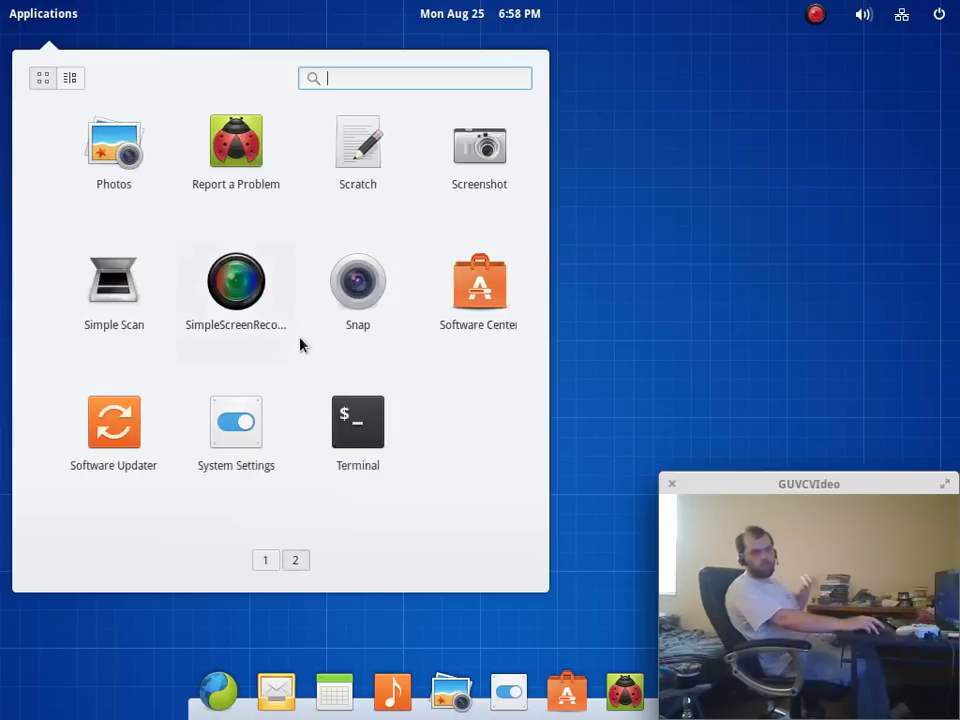
click(197, 449)
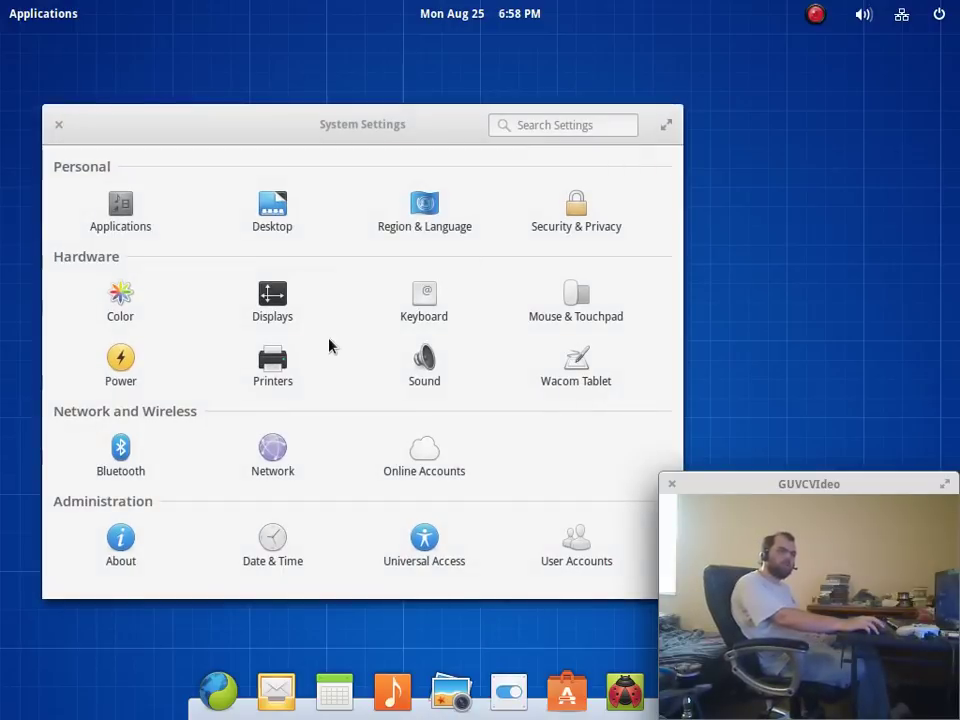
drag(372, 122, 332, 73)
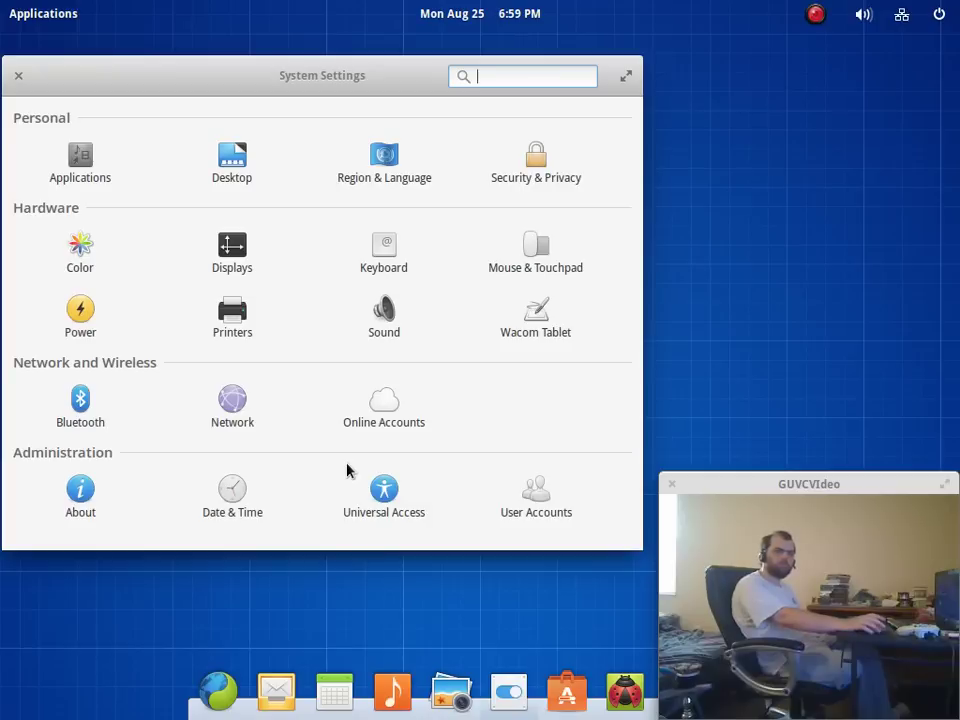
click(553, 264)
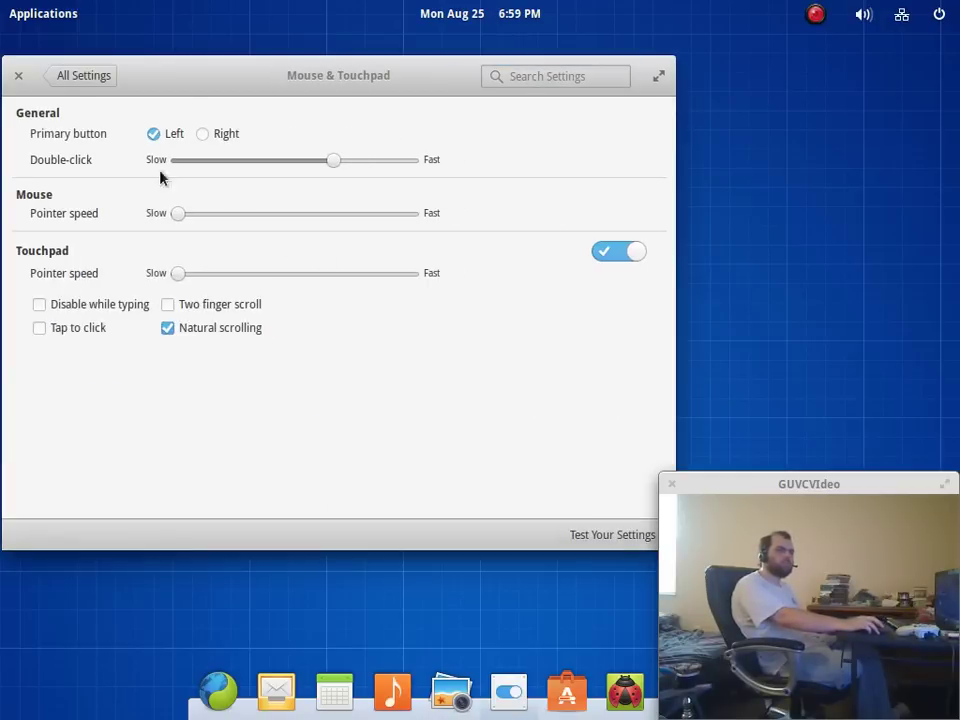
click(68, 70)
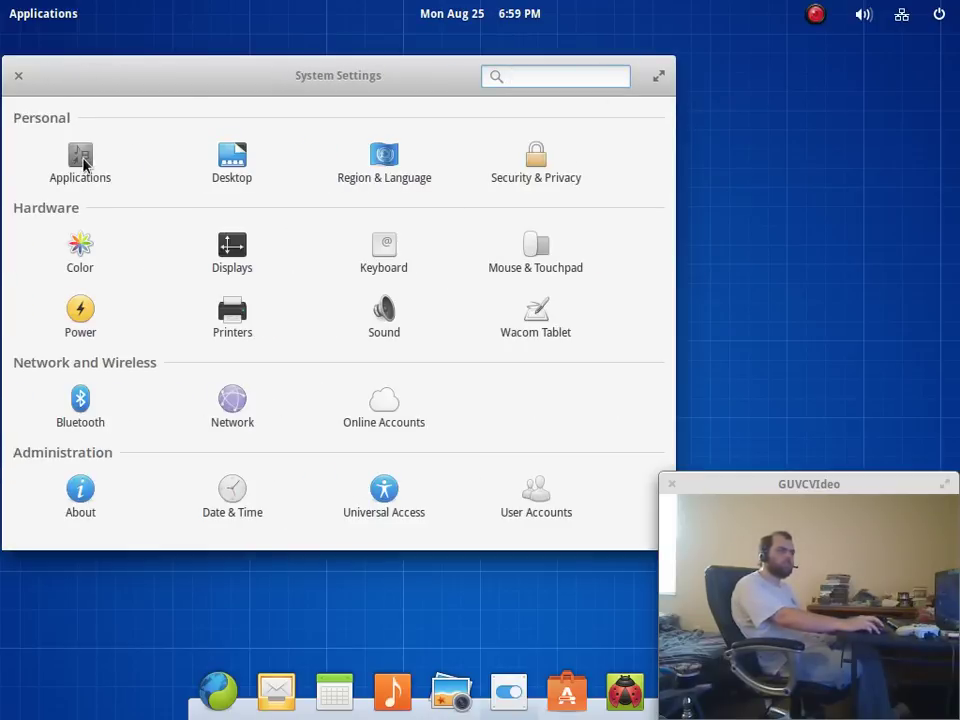
Add Geary and Music to the startup applications in the Applications settings.
click(81, 162)
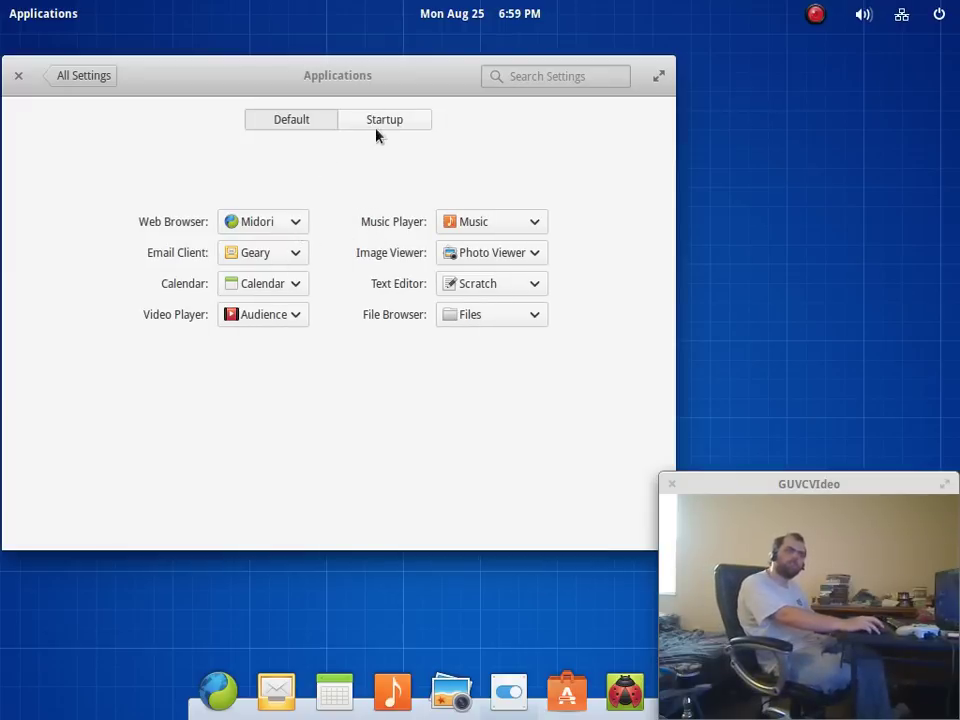
click(377, 134)
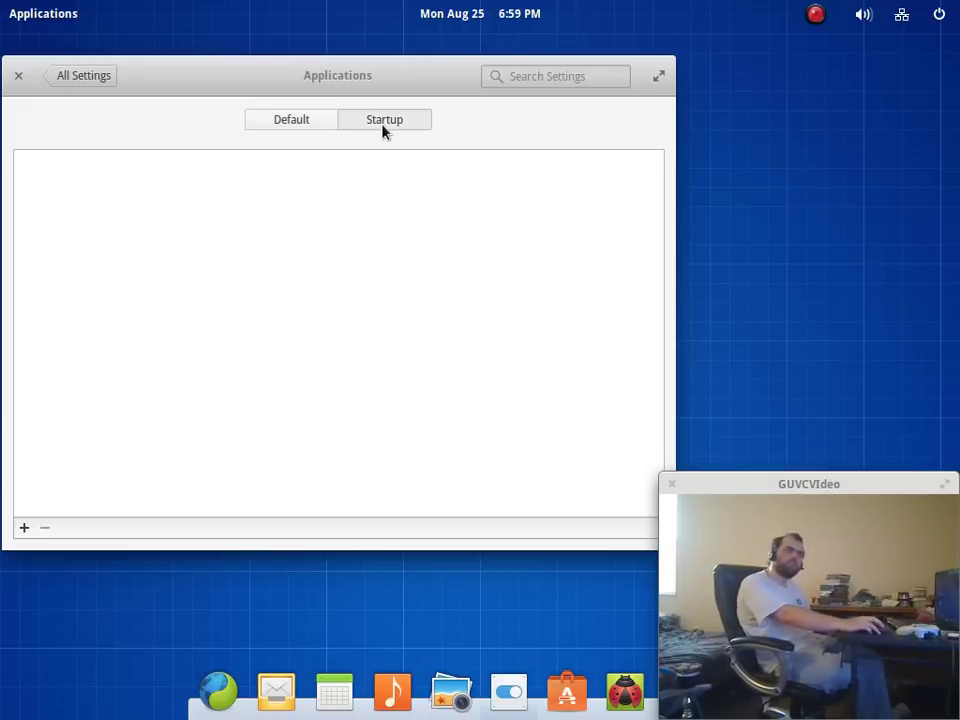
click(25, 526)
scroll(115, 401, down, 5)
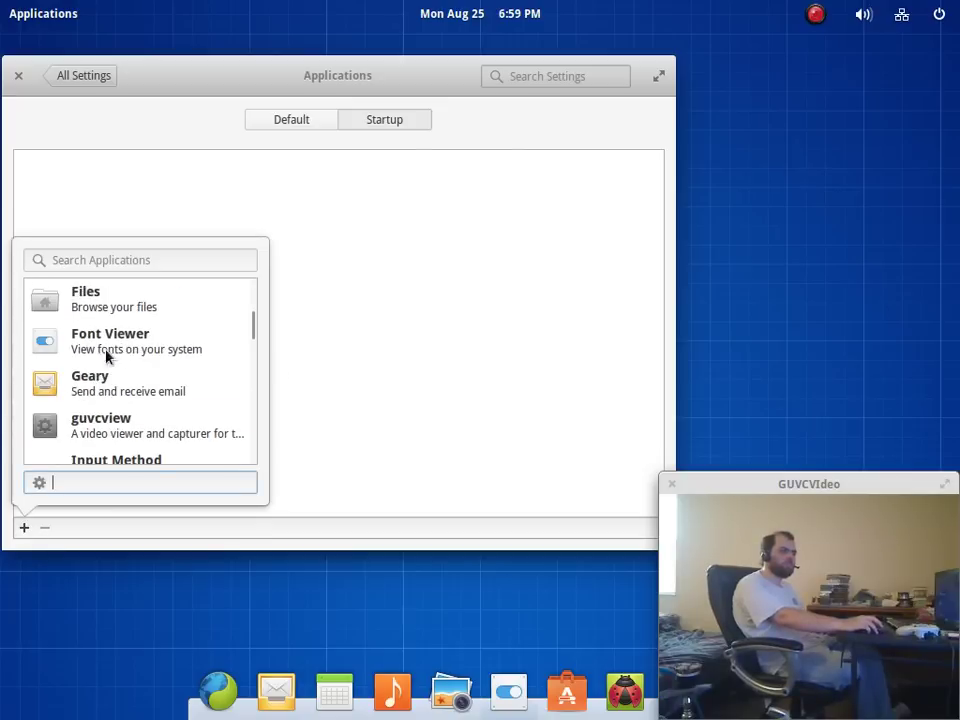
click(113, 388)
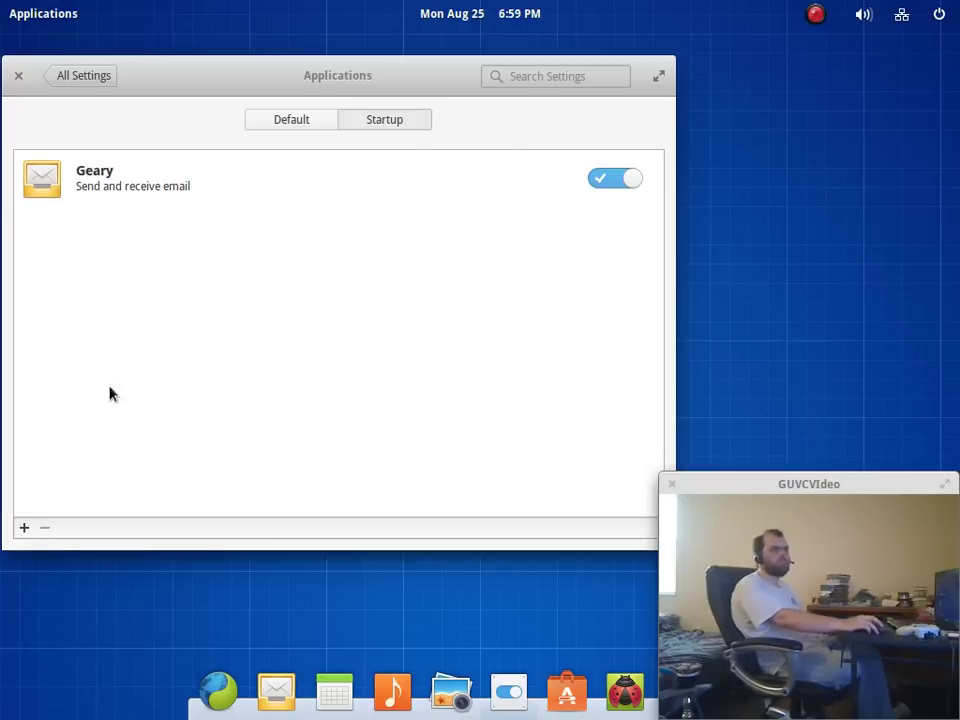
click(25, 527)
scroll(129, 440, down, 7)
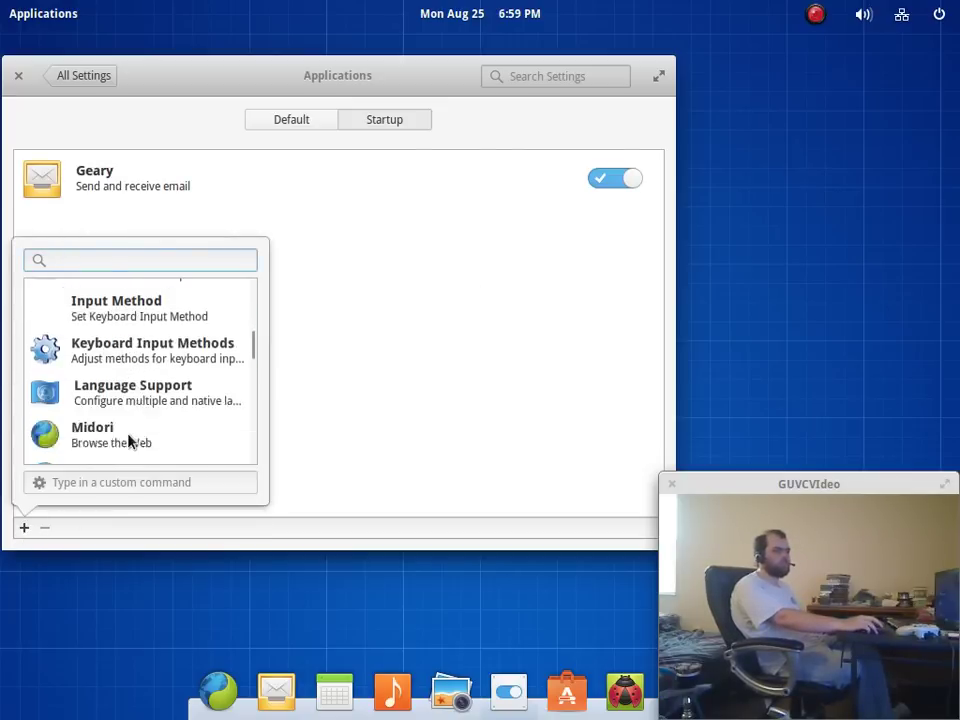
click(108, 332)
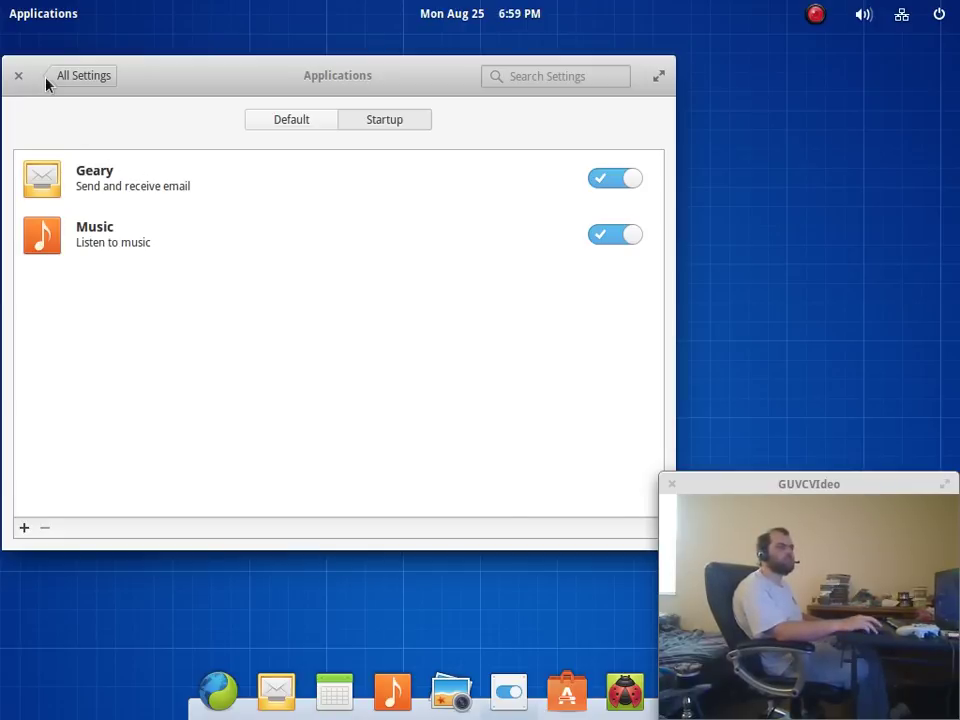
Disable the Geary and Music startup entries and return to the settings overview.
click(597, 181)
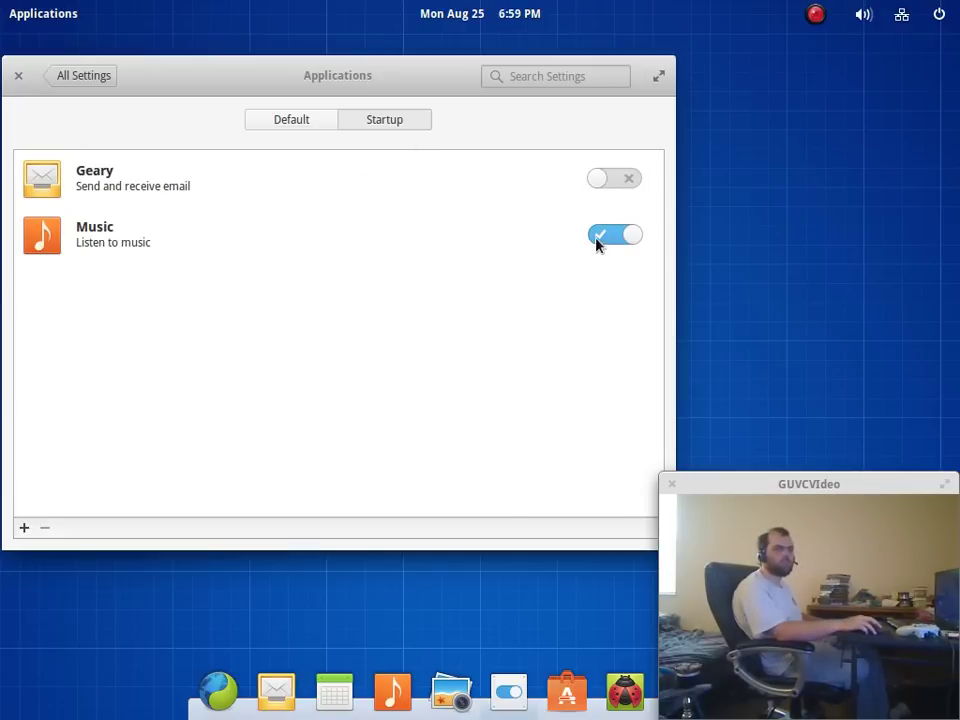
click(599, 237)
click(88, 78)
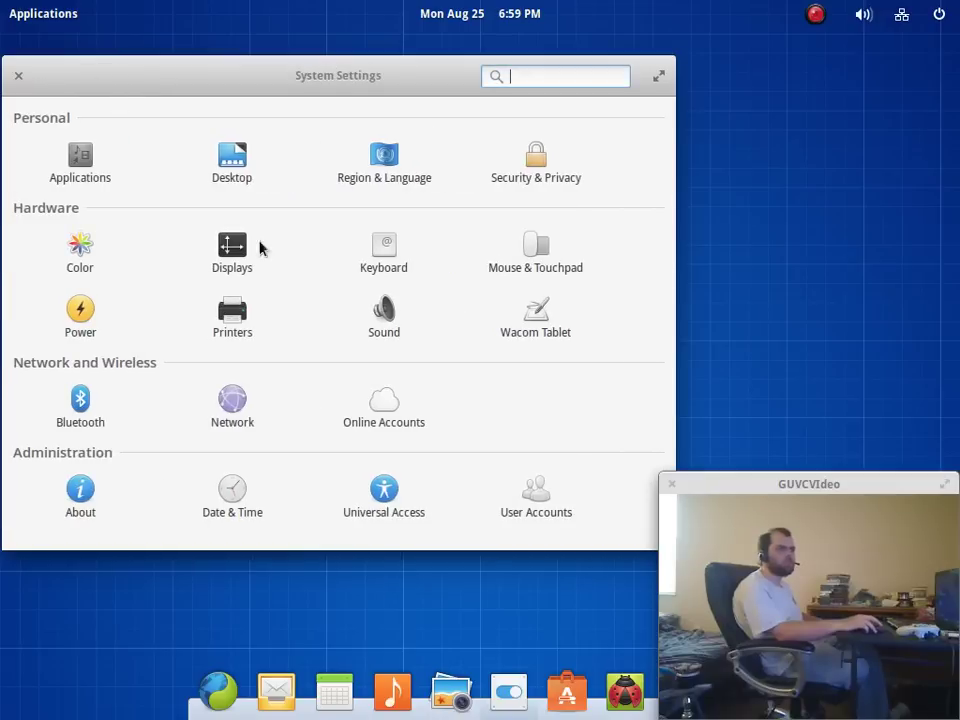
Review the keyboard shortcuts for windows, workspaces, screenshots, applications, media and universal access, and return to the settings overview.
click(373, 257)
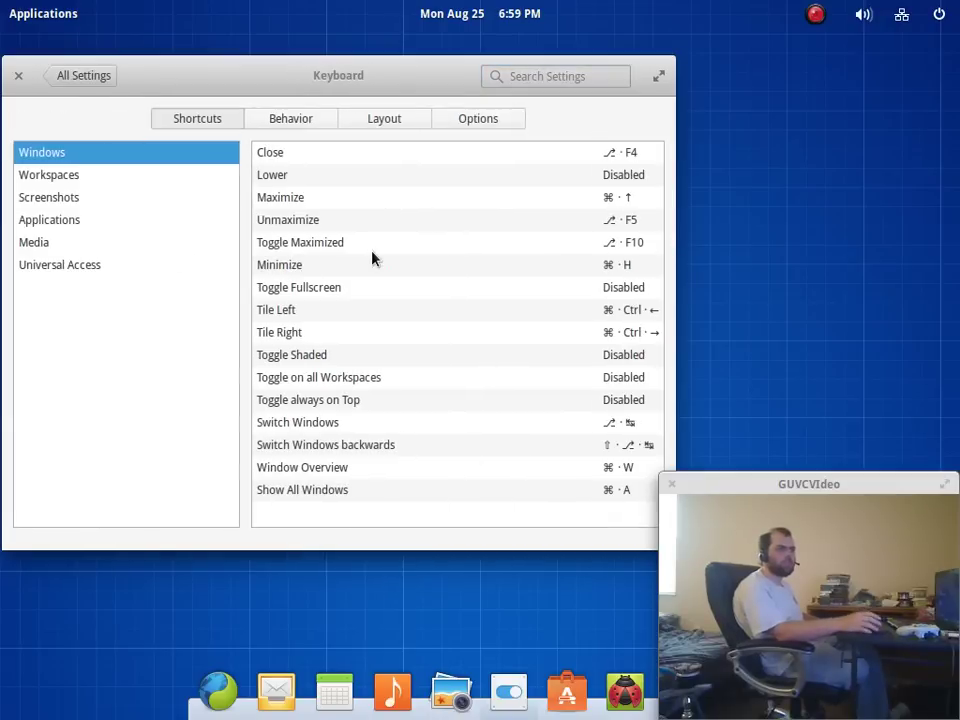
click(69, 176)
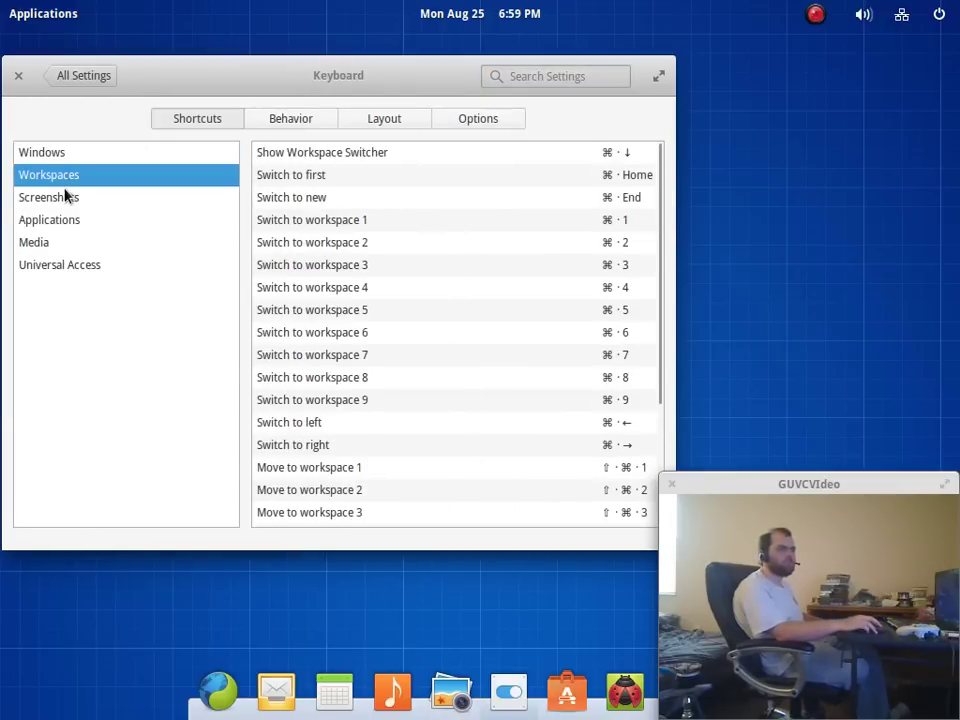
click(65, 197)
click(55, 220)
click(52, 244)
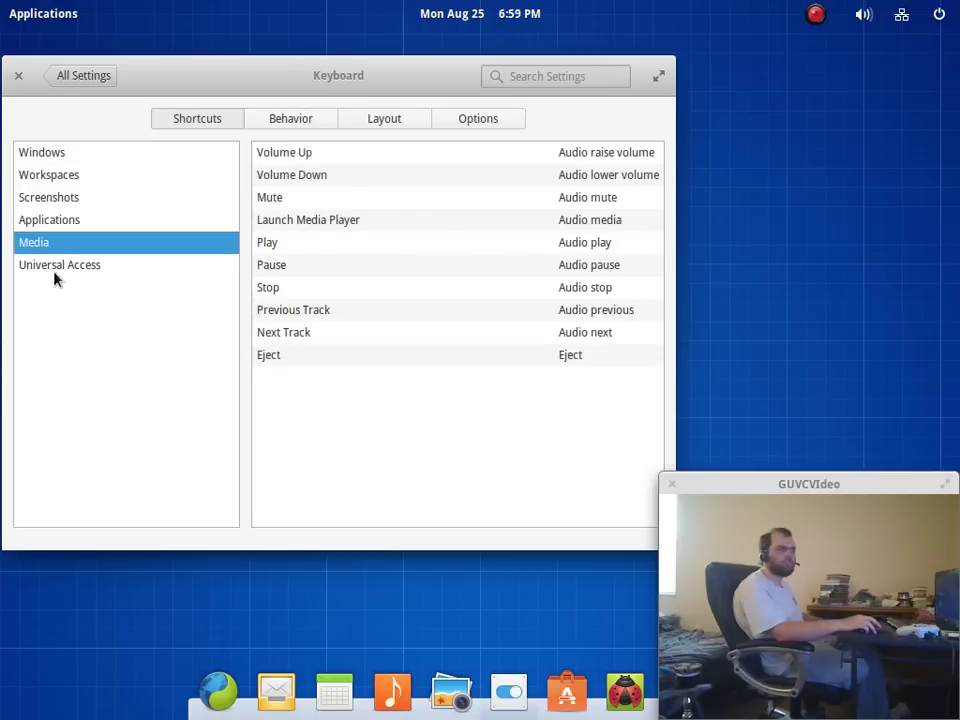
click(58, 268)
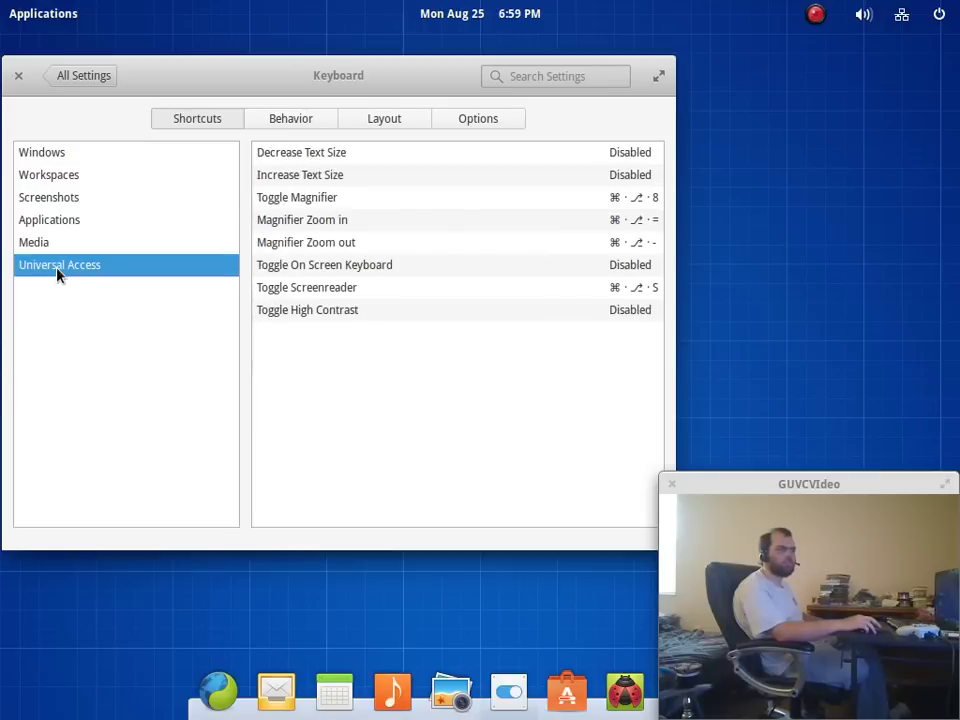
click(84, 76)
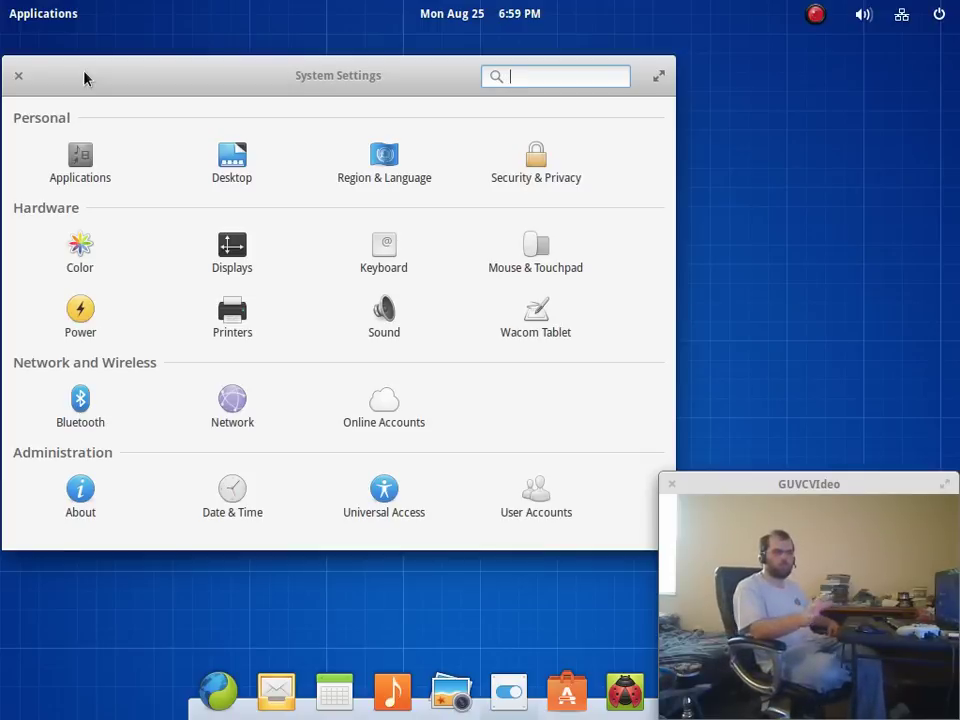
View the Bluetooth and Power settings, returning to the settings overview after each.
click(93, 402)
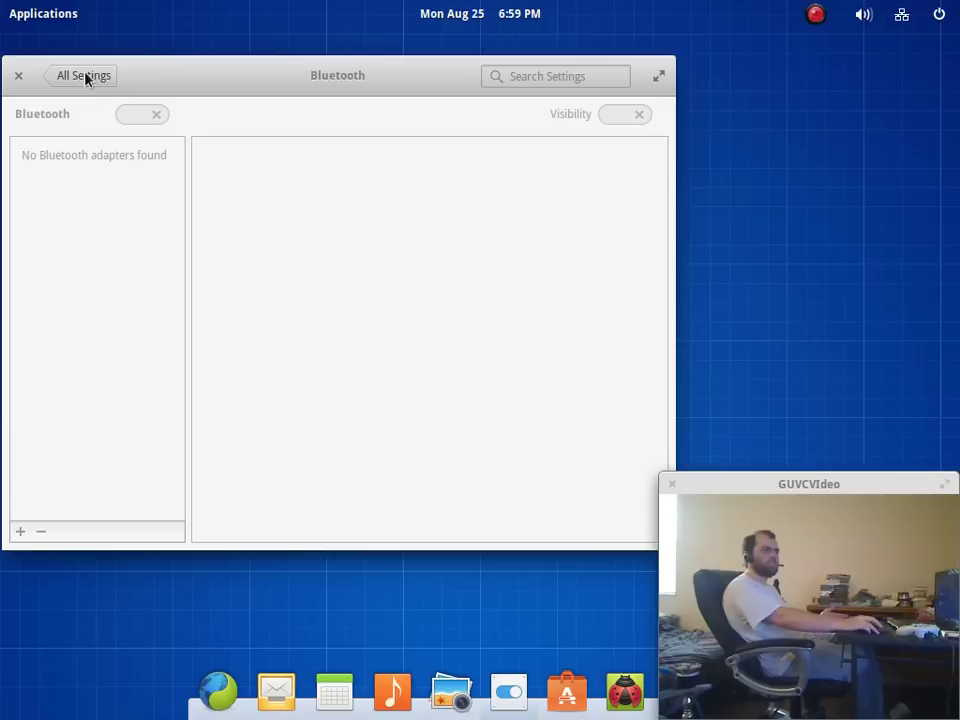
click(85, 77)
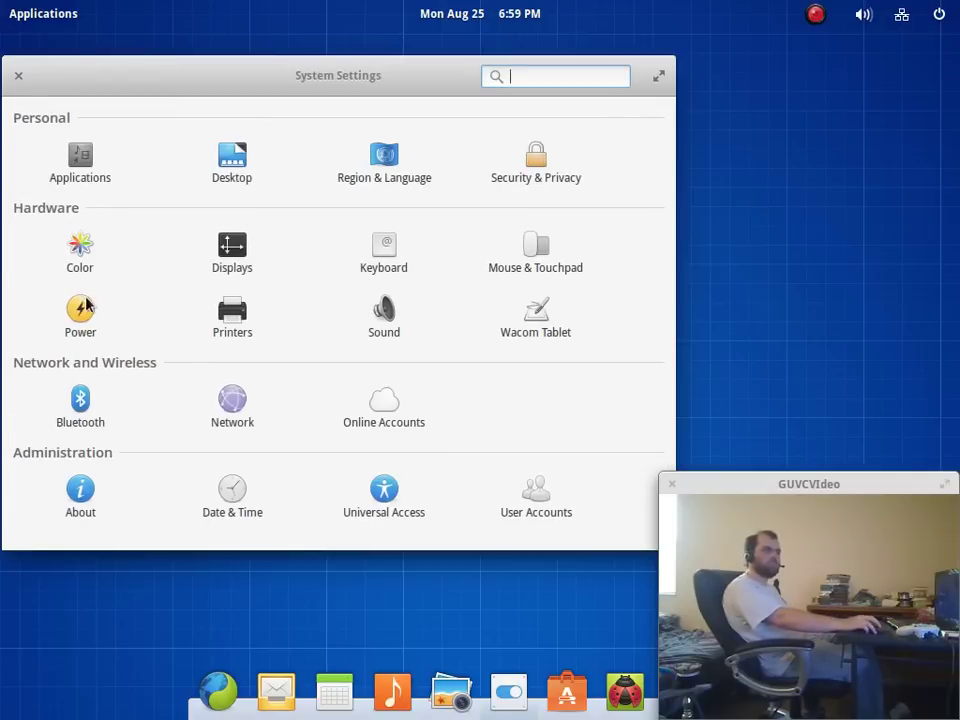
click(83, 311)
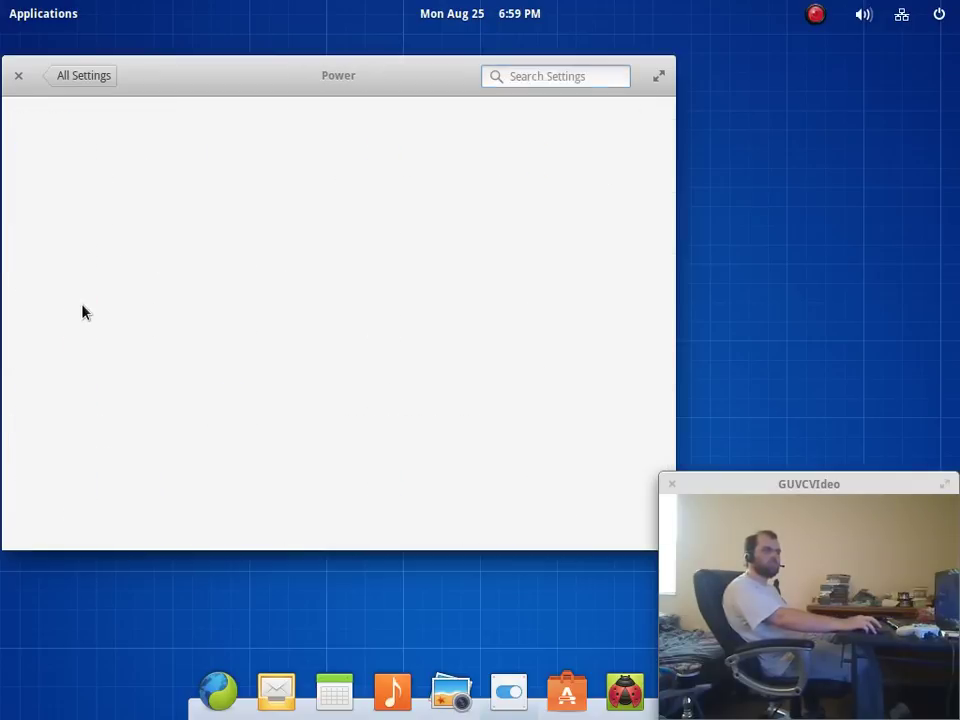
click(99, 77)
Try the purple space, turquoise lake, green field and pink lotus wallpapers in the Desktop settings, restore the blue one, and return to the overview.
click(225, 166)
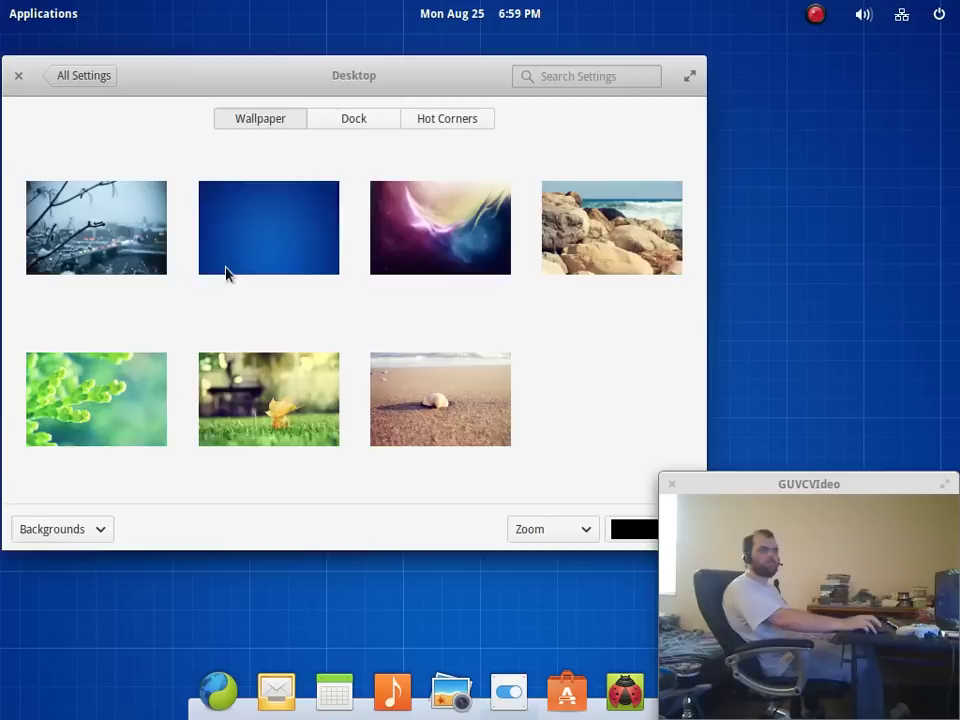
scroll(280, 265, down, 5)
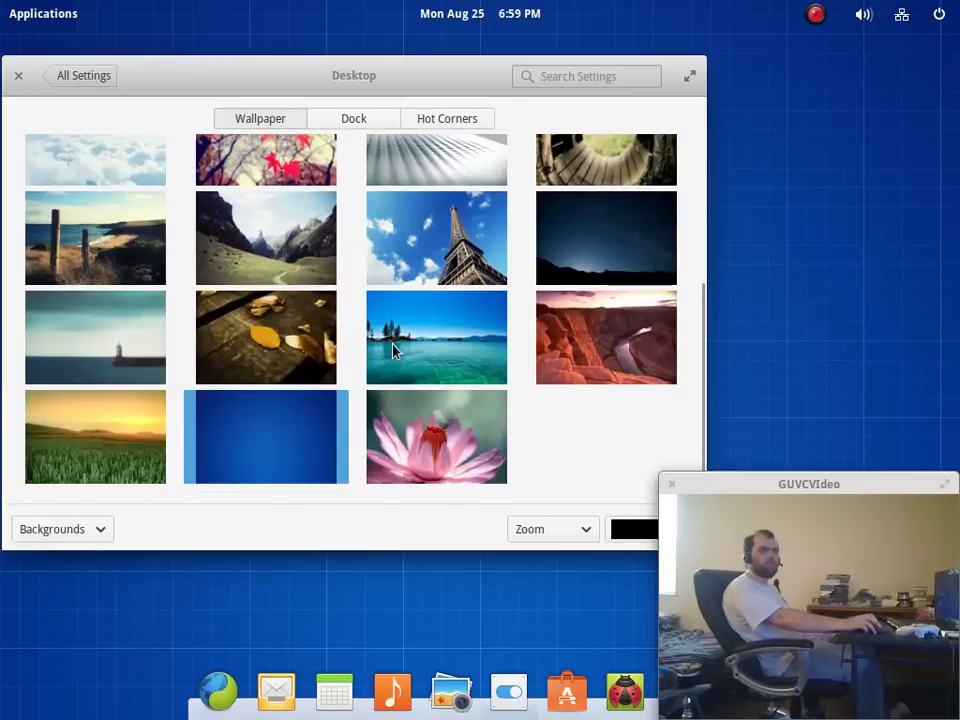
scroll(397, 352, up, 5)
click(420, 205)
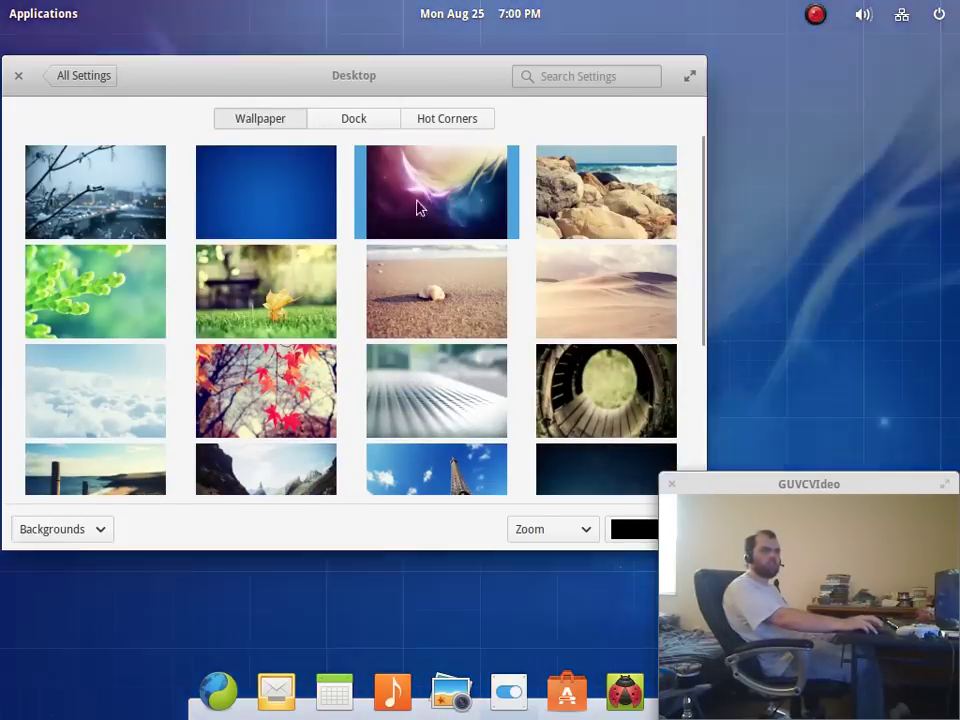
scroll(388, 318, down, 3)
click(437, 336)
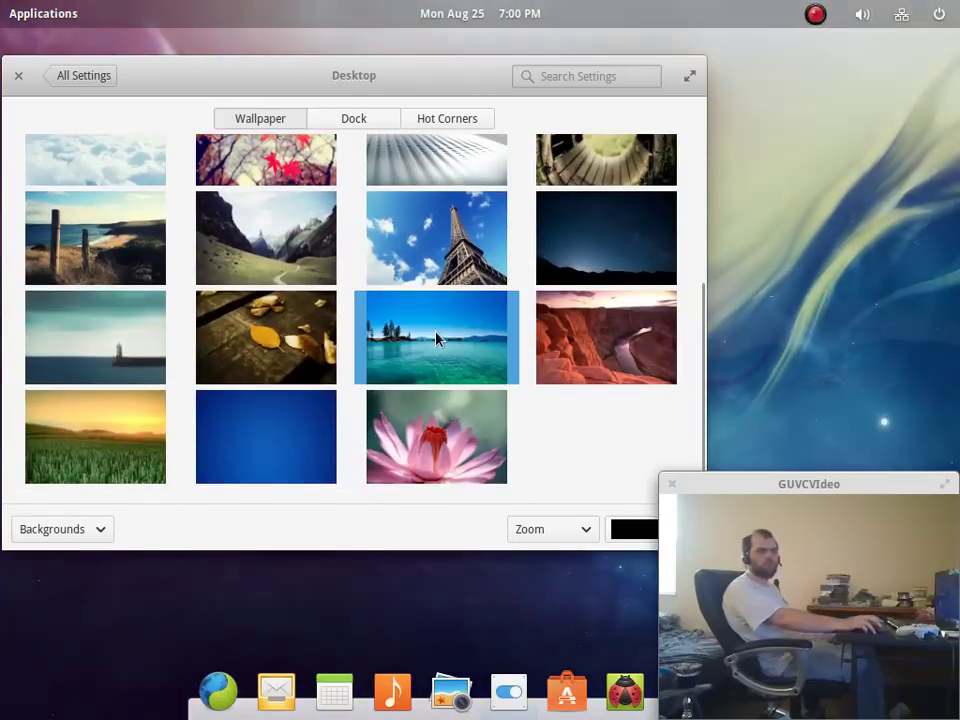
click(109, 447)
click(430, 440)
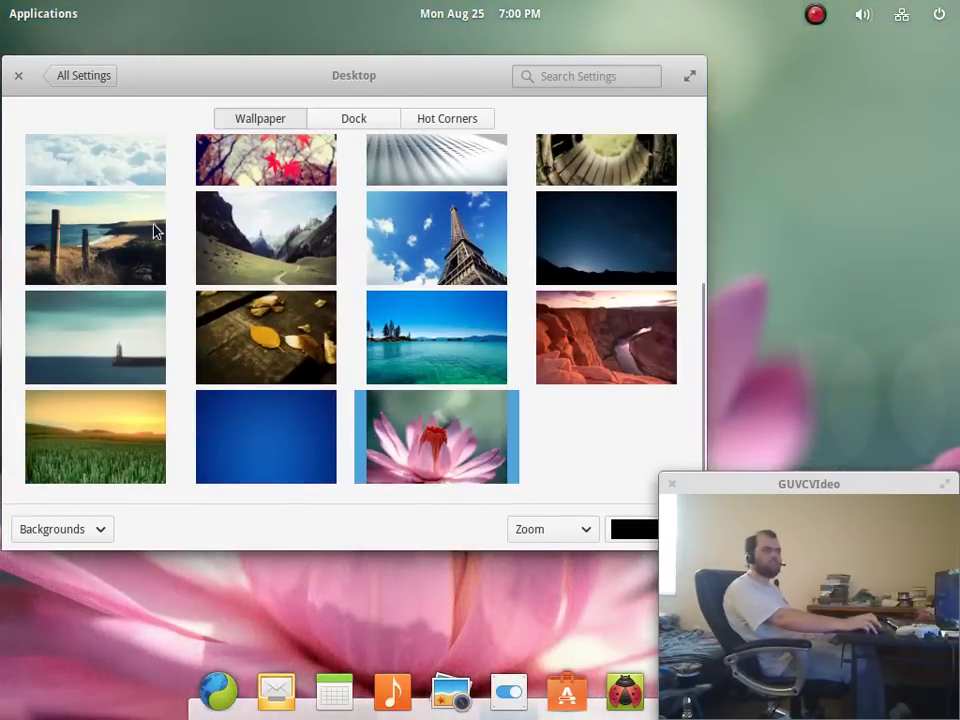
click(268, 440)
click(85, 80)
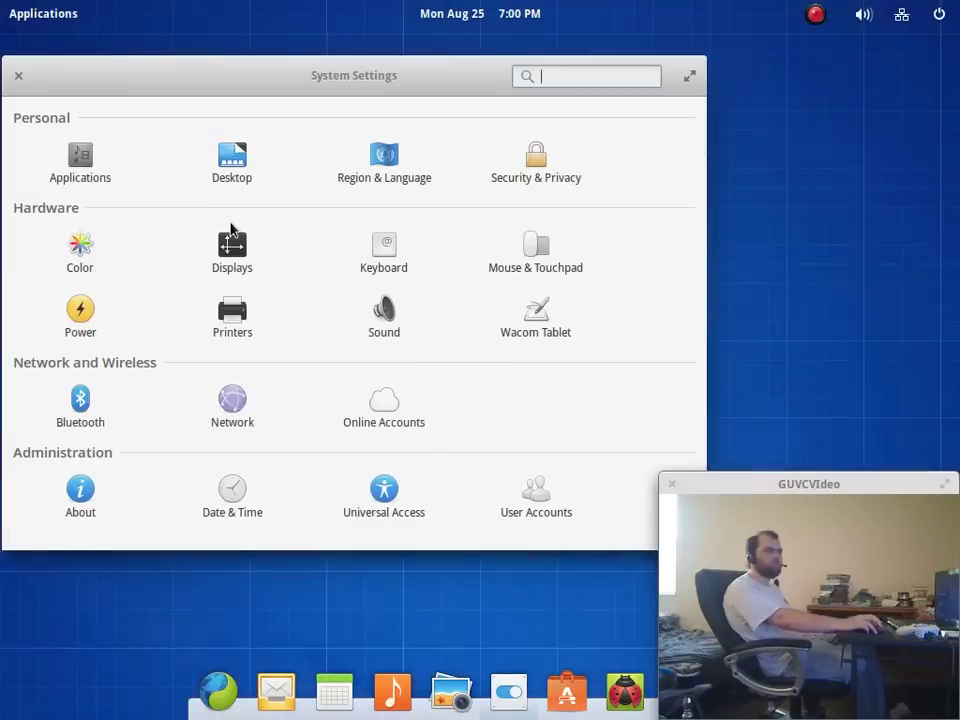
Add the detected Deskjet-3510-series printer in the Printers settings.
click(237, 323)
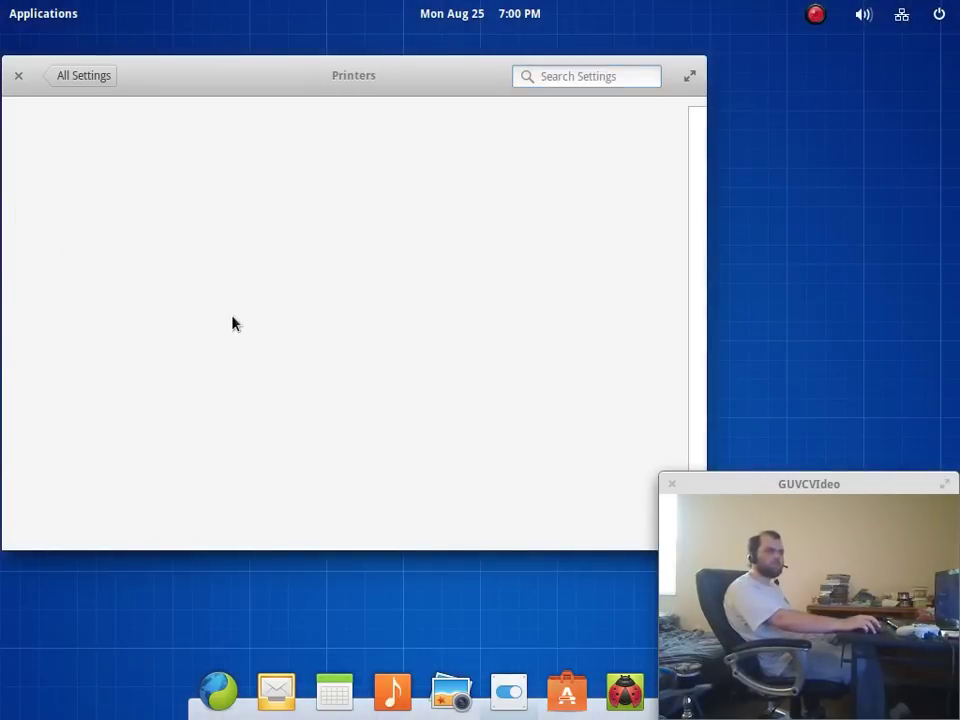
click(392, 322)
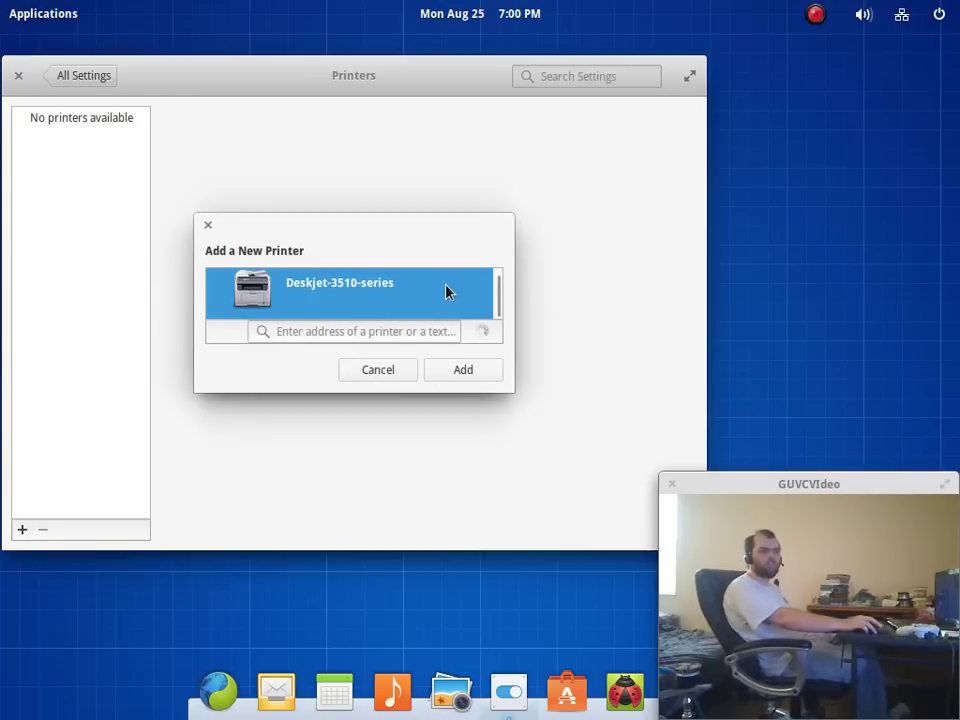
click(480, 370)
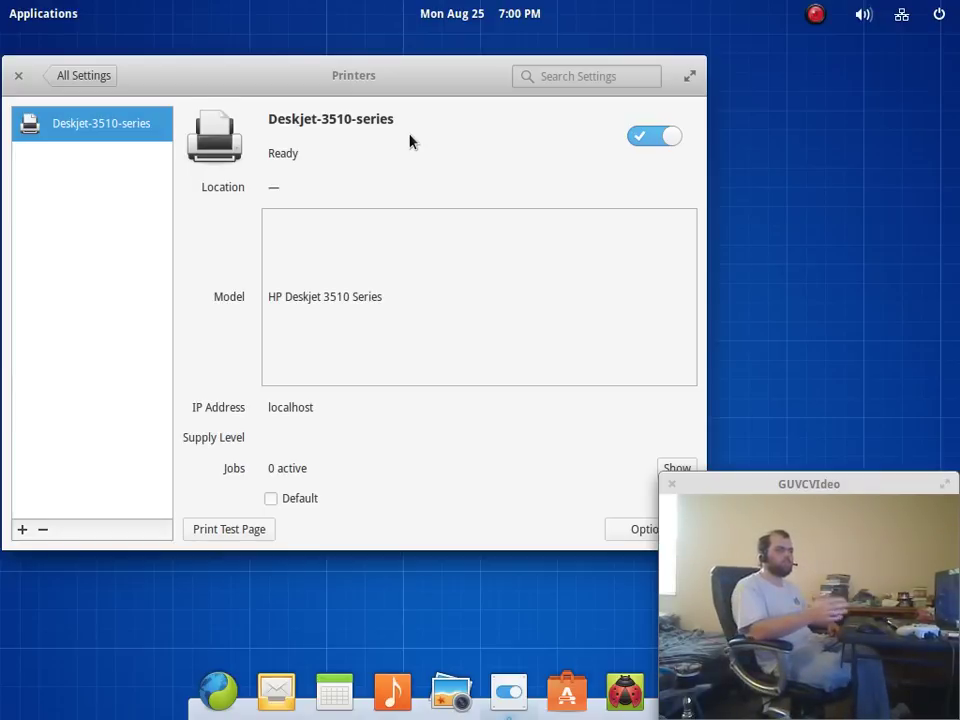
Look at the driver options of the Deskjet printer, remove the printer, and return to the settings overview.
click(411, 319)
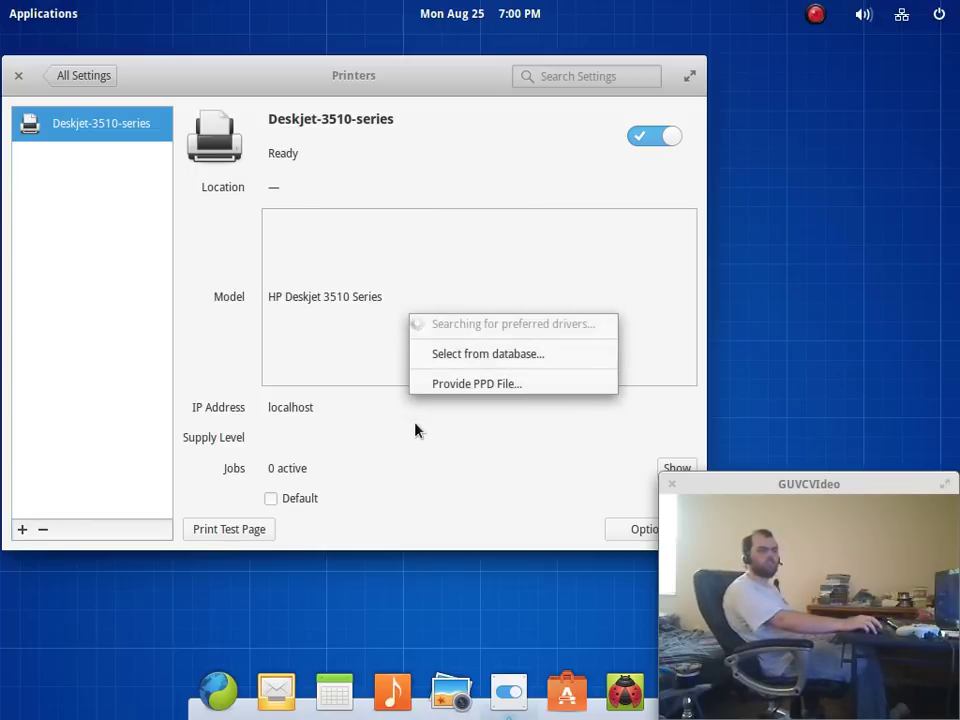
click(424, 446)
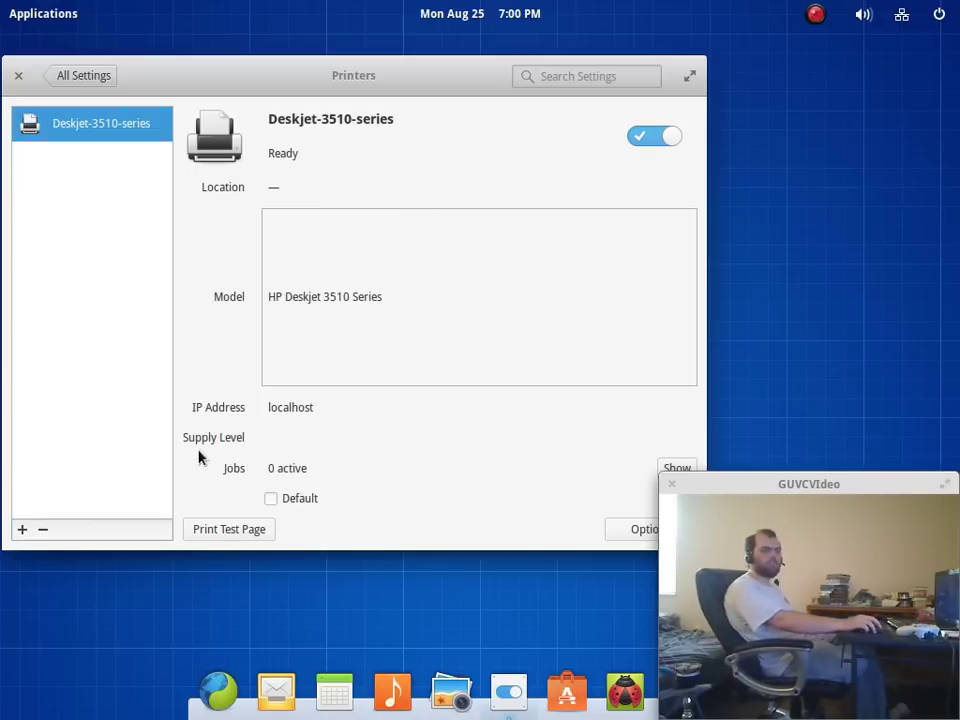
click(43, 530)
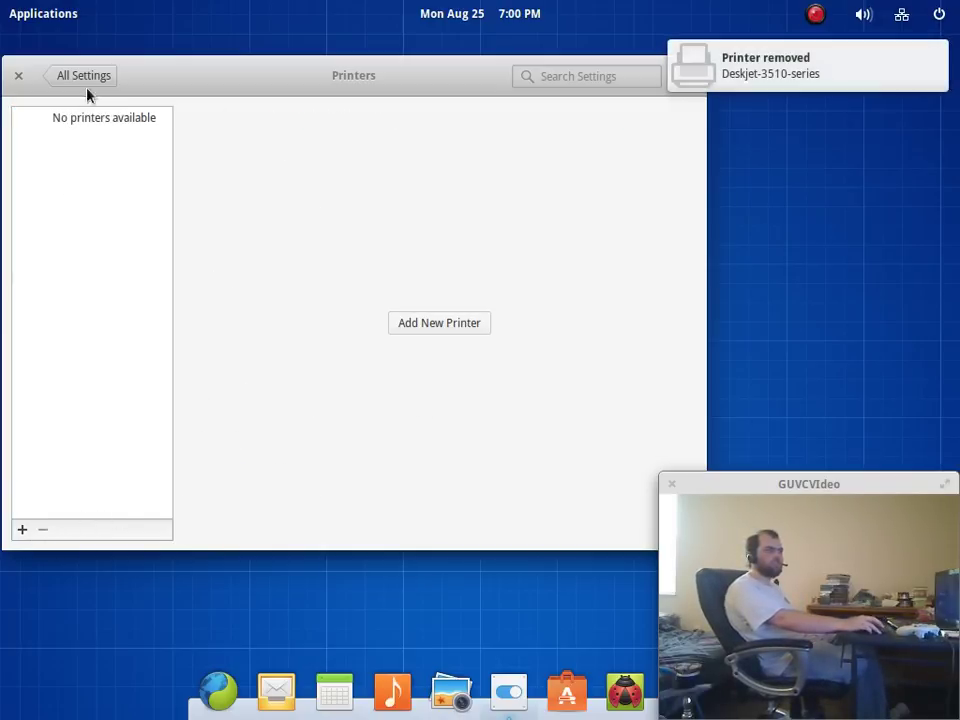
click(88, 75)
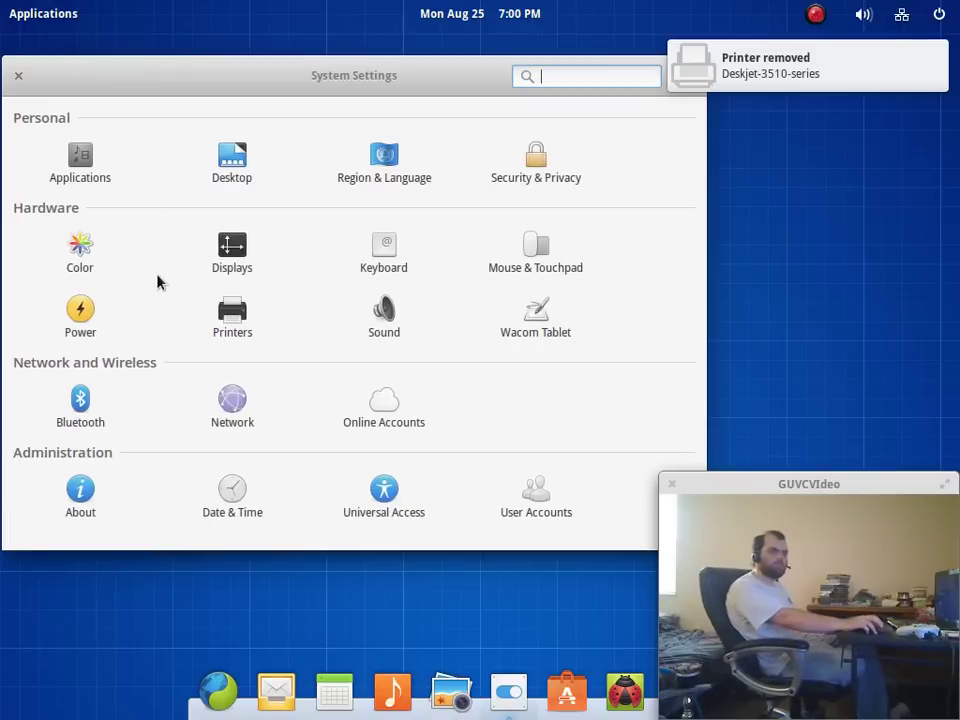
View the system information in the About settings, start a check for updates, and close System Settings.
click(83, 489)
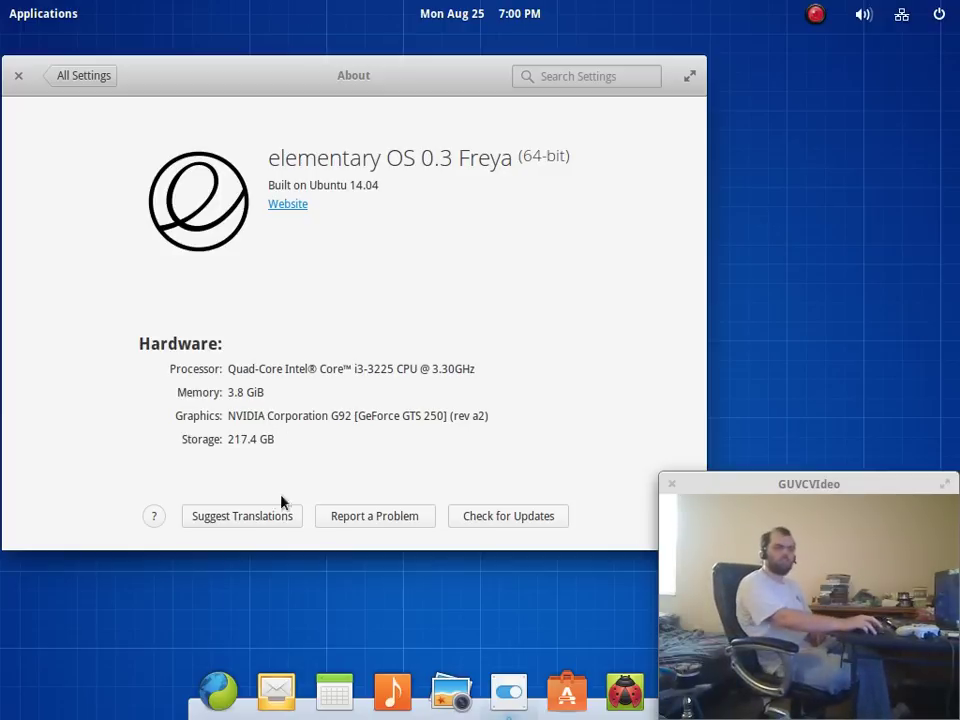
click(490, 518)
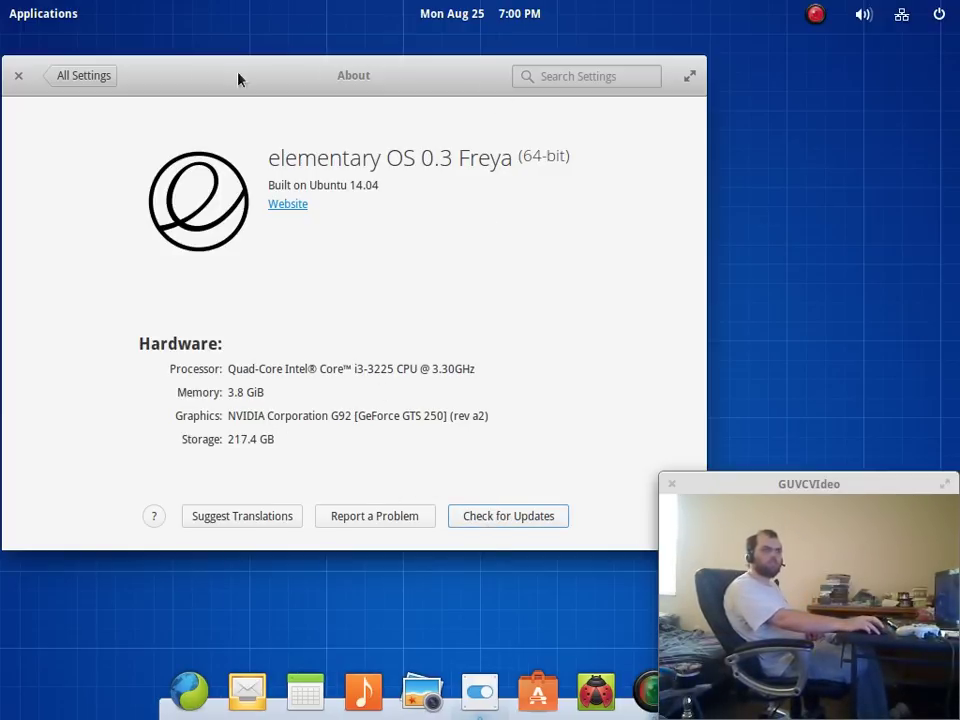
click(22, 80)
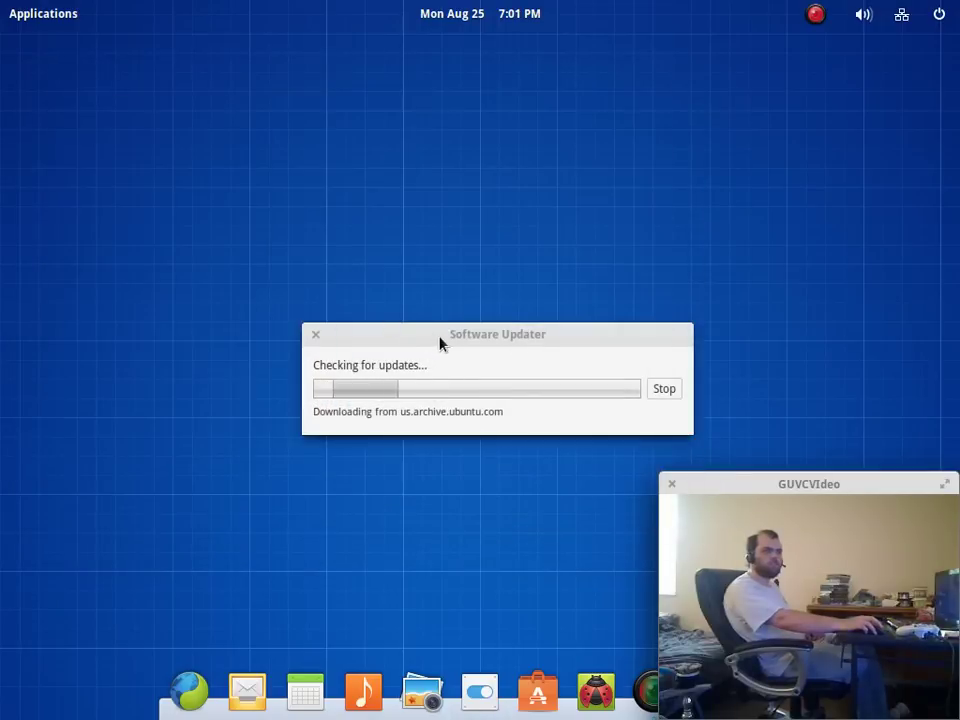
Move the Software Updater window up, examine the details of the available updates, and close it without installing.
drag(439, 343, 375, 261)
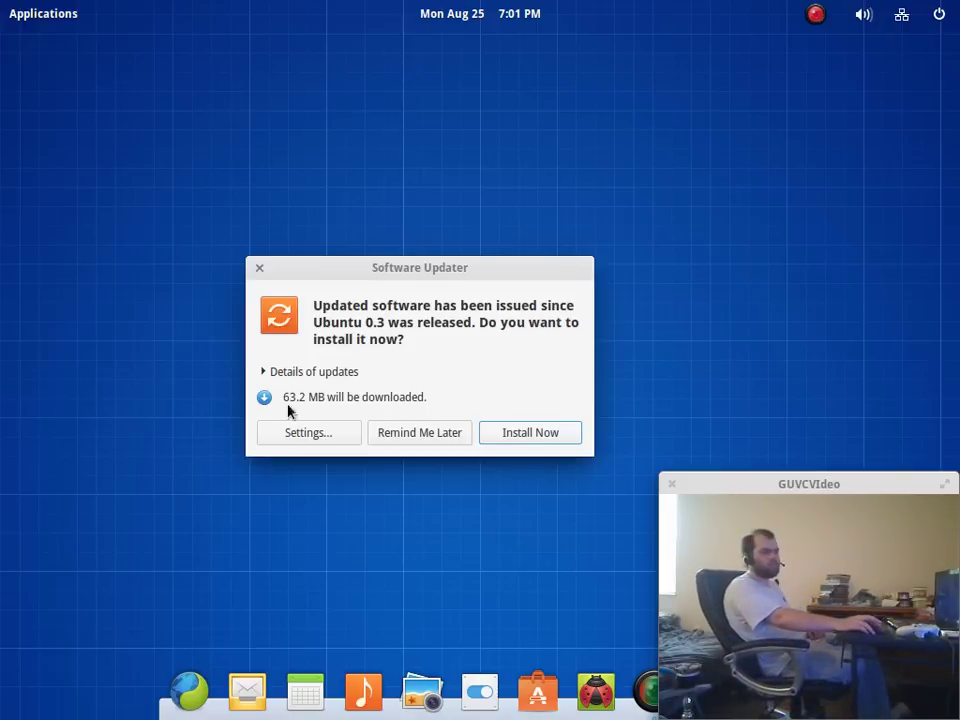
click(276, 371)
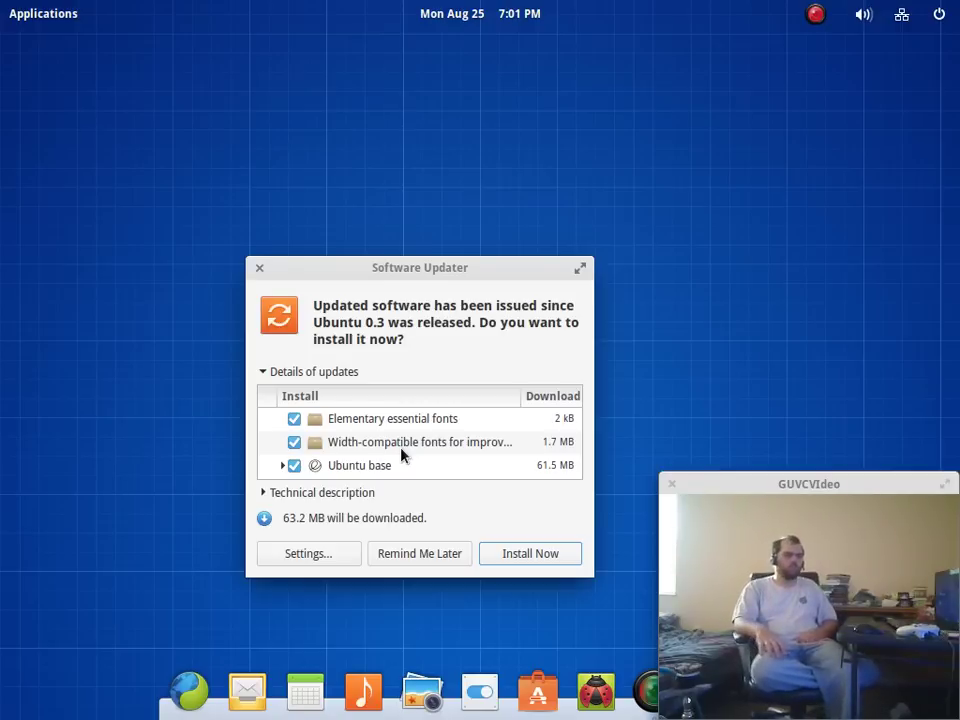
click(259, 268)
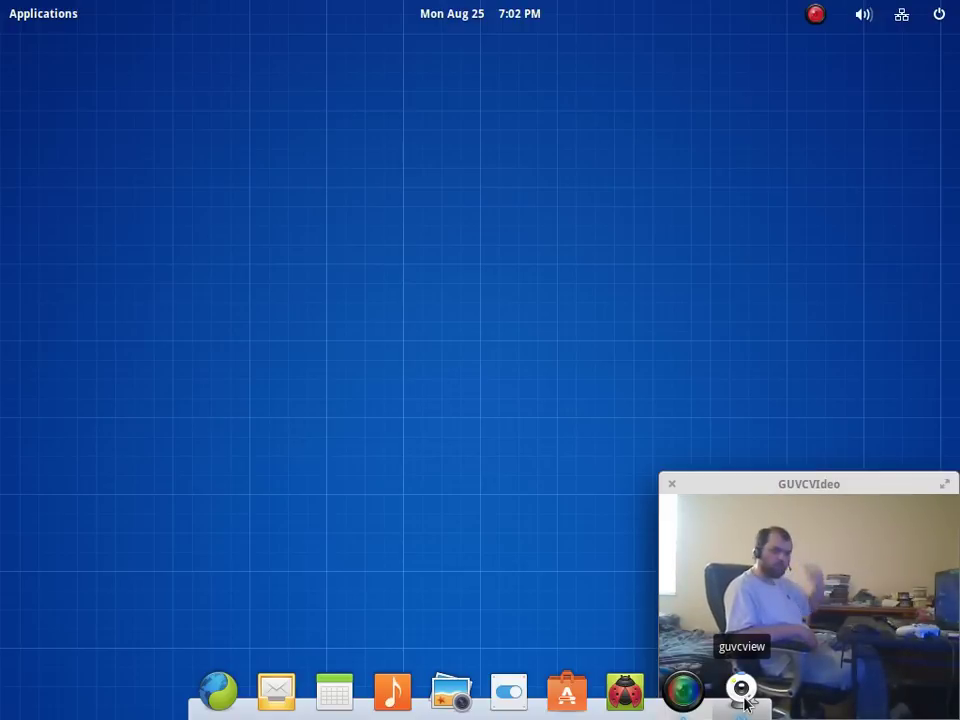
Switch to the screen recorder's workspace and back, and look through all workspaces in the multitasking view.
click(683, 690)
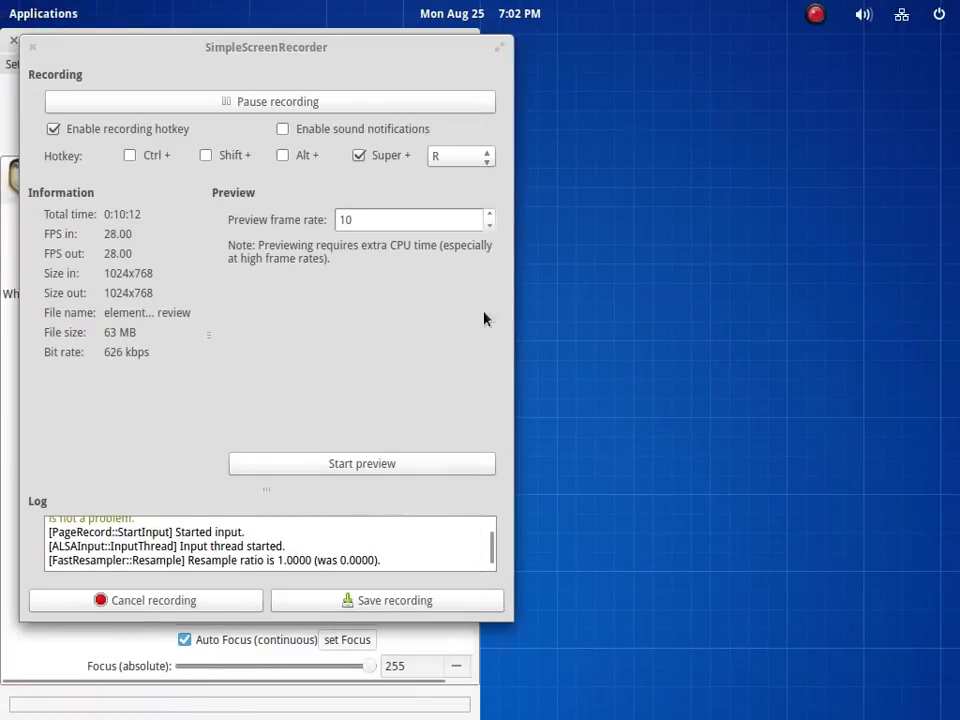
key(ctrl+alt+Right)
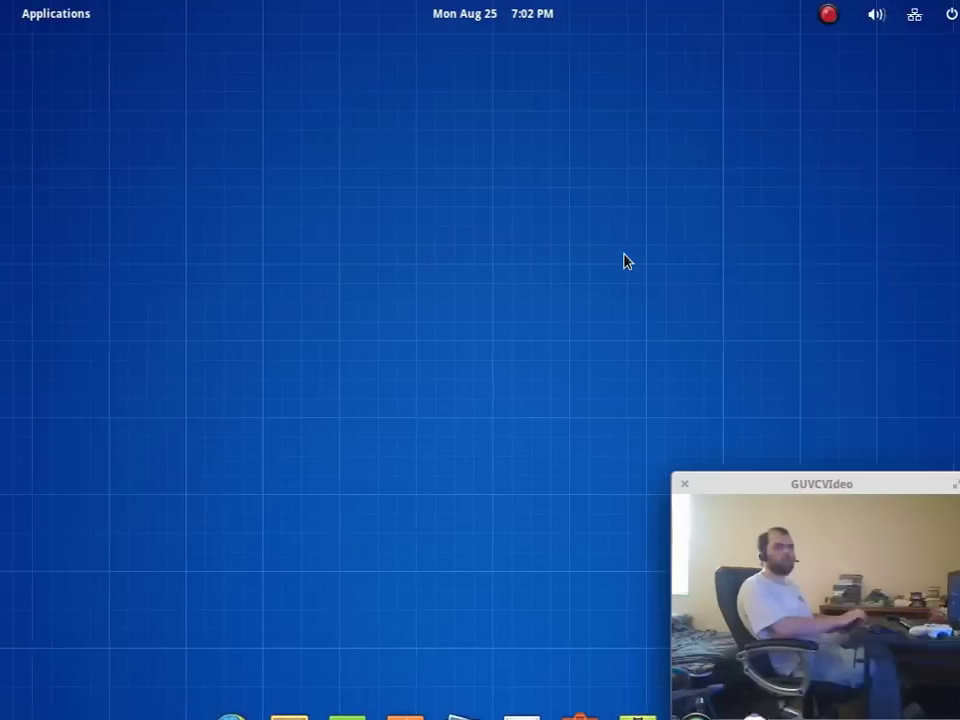
key(super+s)
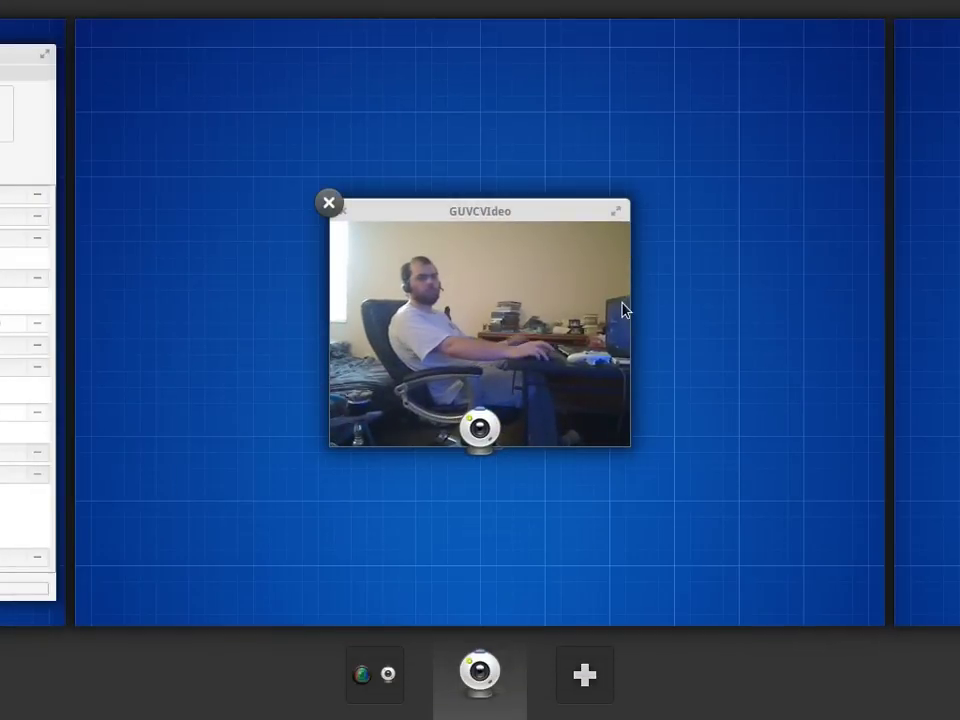
key(ctrl+alt+Left)
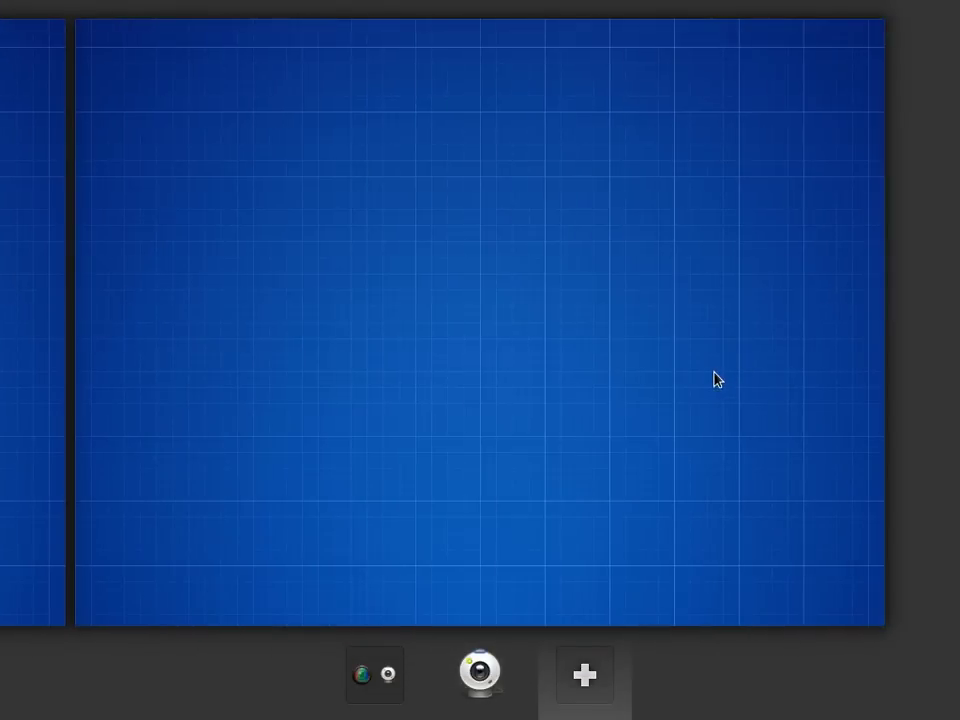
scroll(713, 379, down, 2)
scroll(713, 379, up, 2)
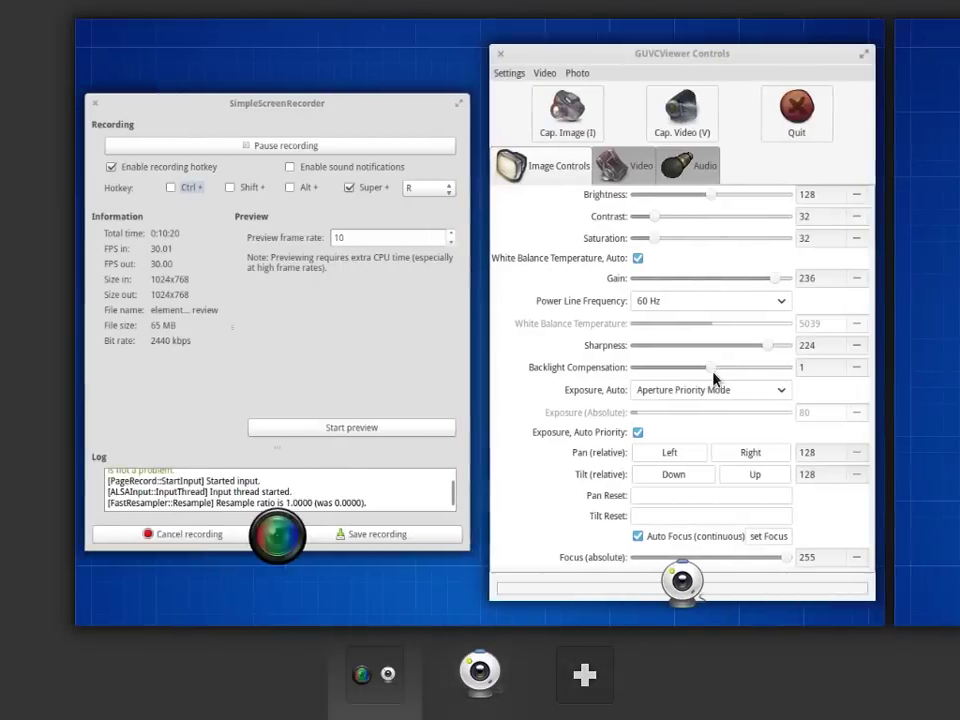
Move the SimpleScreenRecorder window to the second workspace, a new one, and back to the first, and return to the webcam workspace.
drag(229, 118, 493, 259)
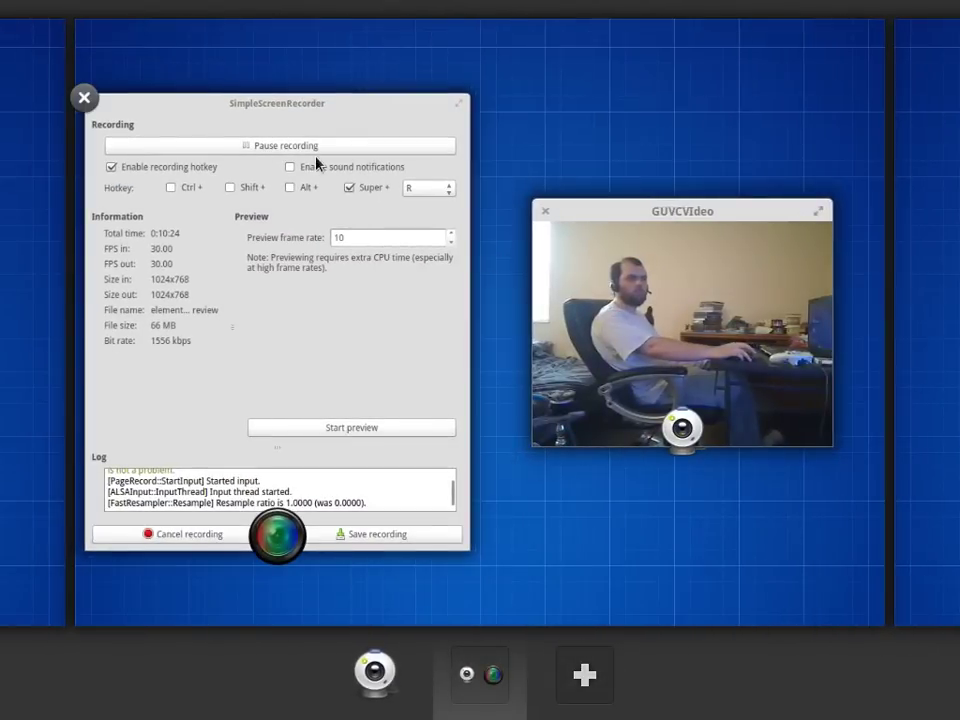
drag(257, 122, 853, 283)
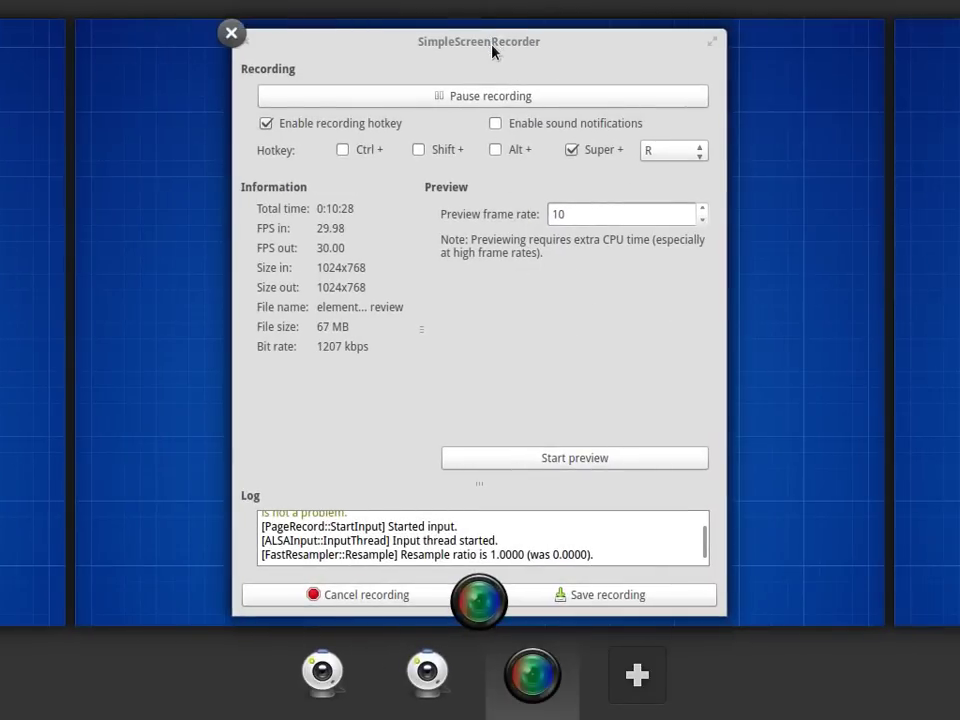
drag(493, 60, 253, 249)
scroll(606, 375, down, 1)
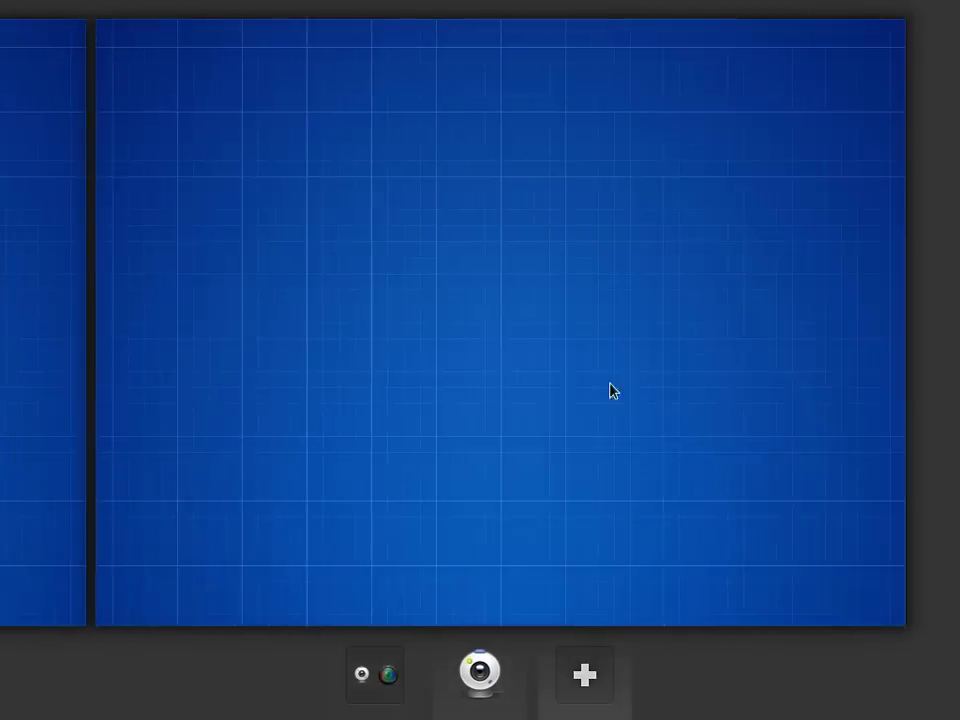
click(471, 364)
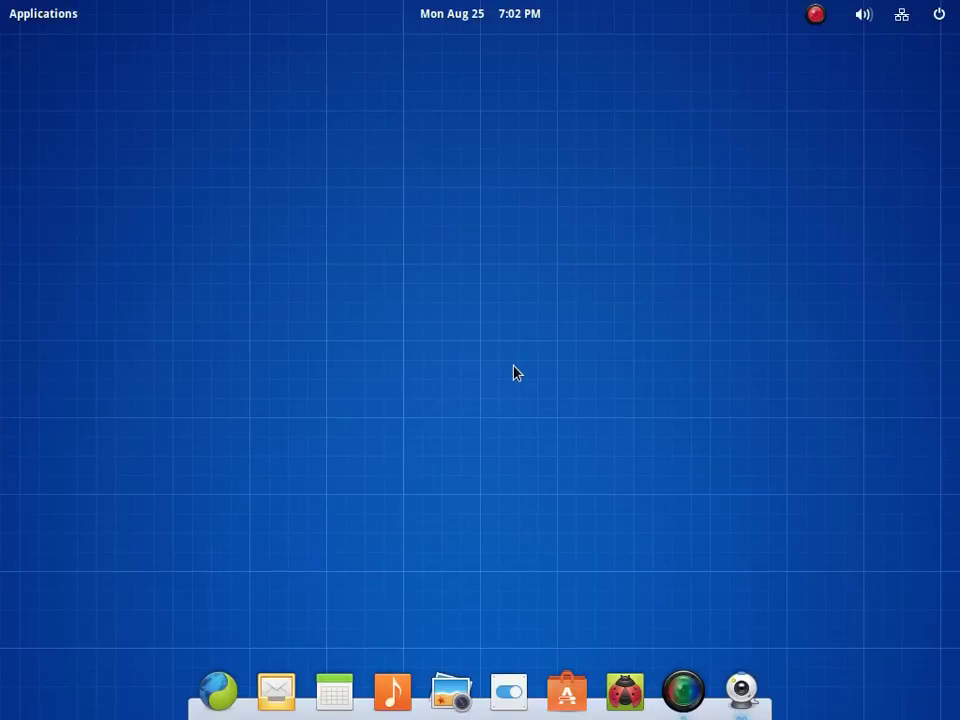
key(super+Left)
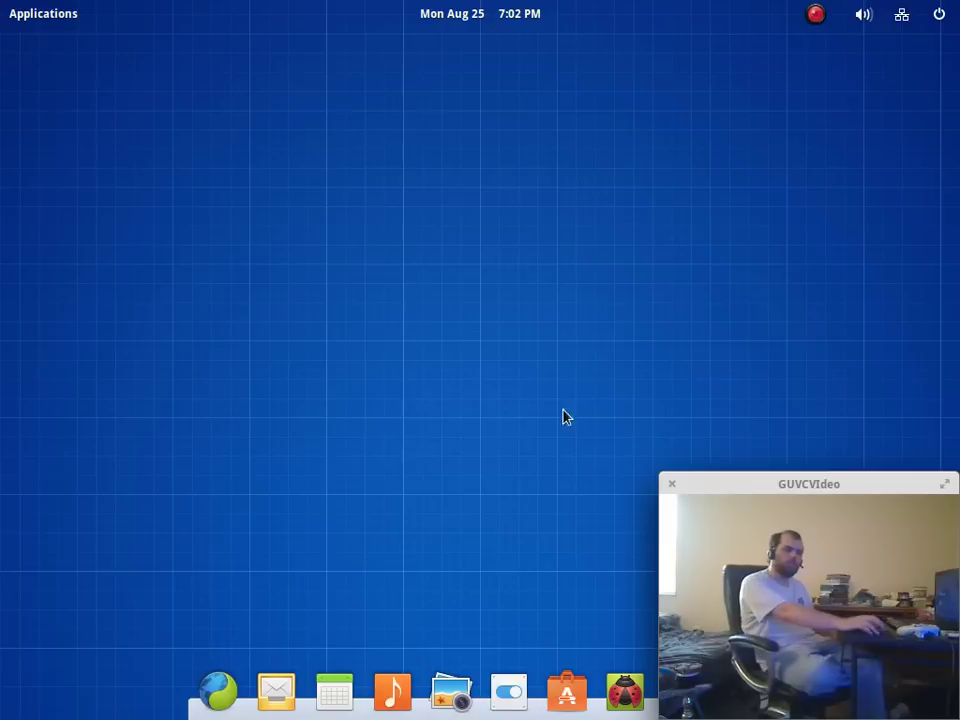
Open the Midori browser, move its window above the dock, and view its startup preferences.
click(218, 690)
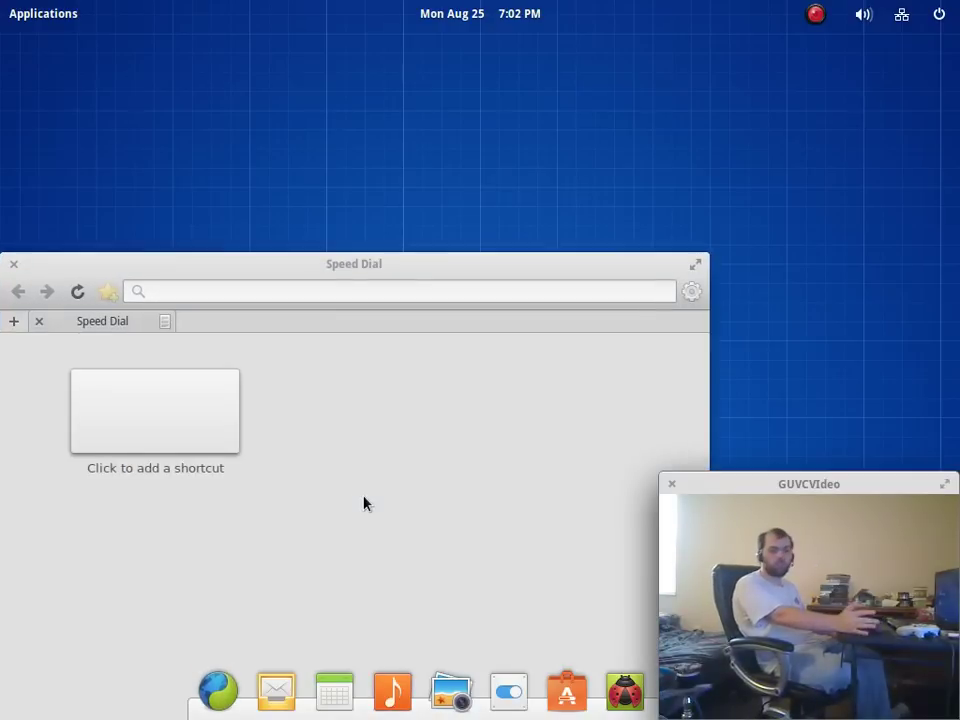
drag(422, 263, 447, 97)
click(718, 124)
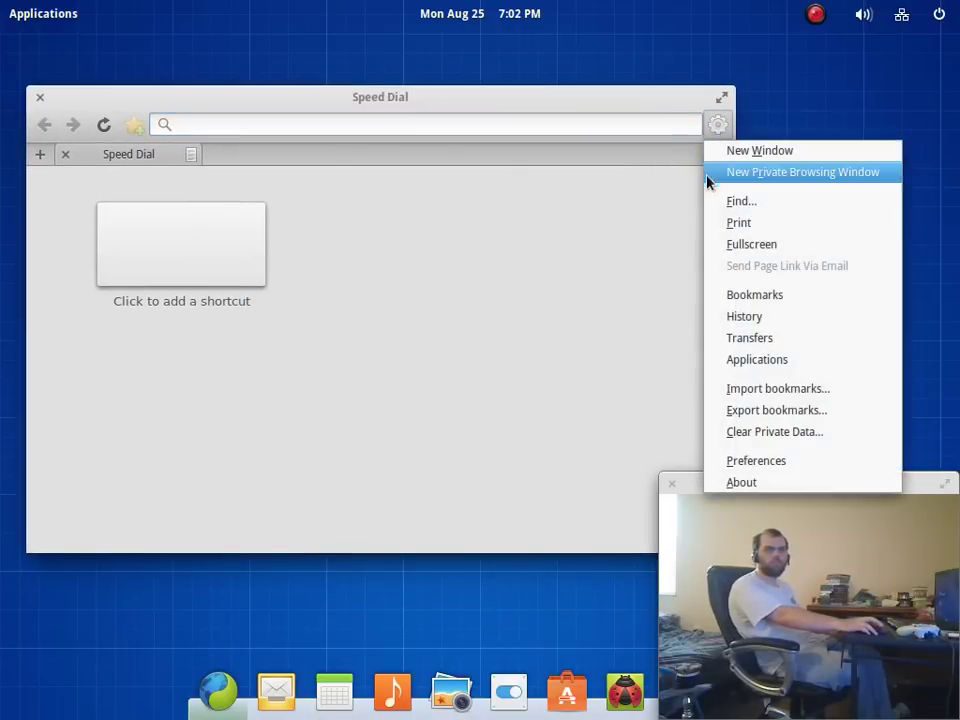
click(760, 461)
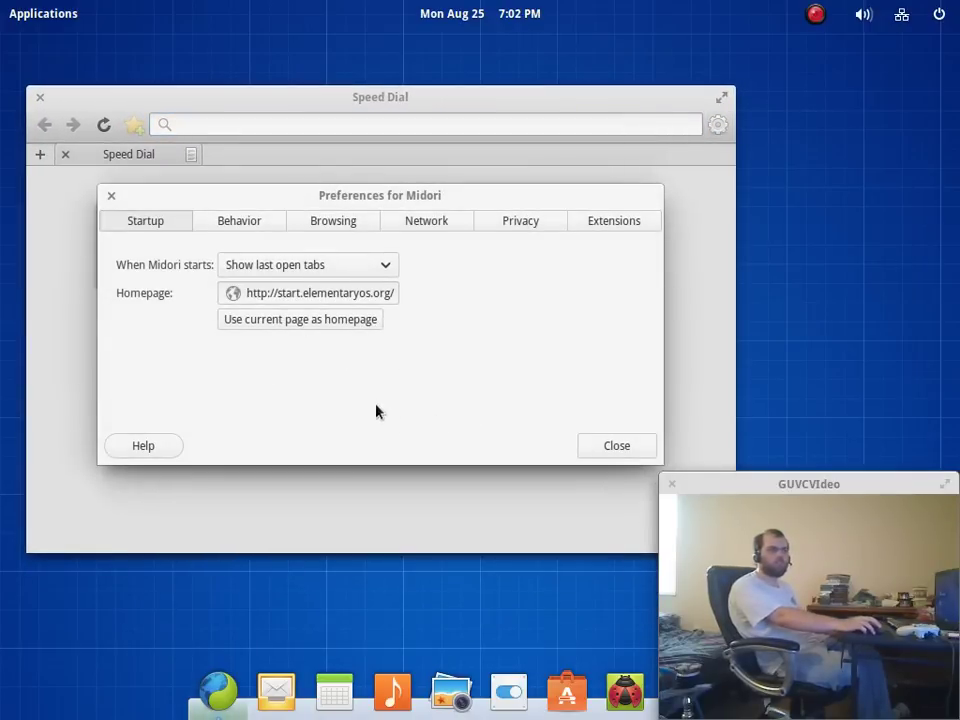
click(612, 450)
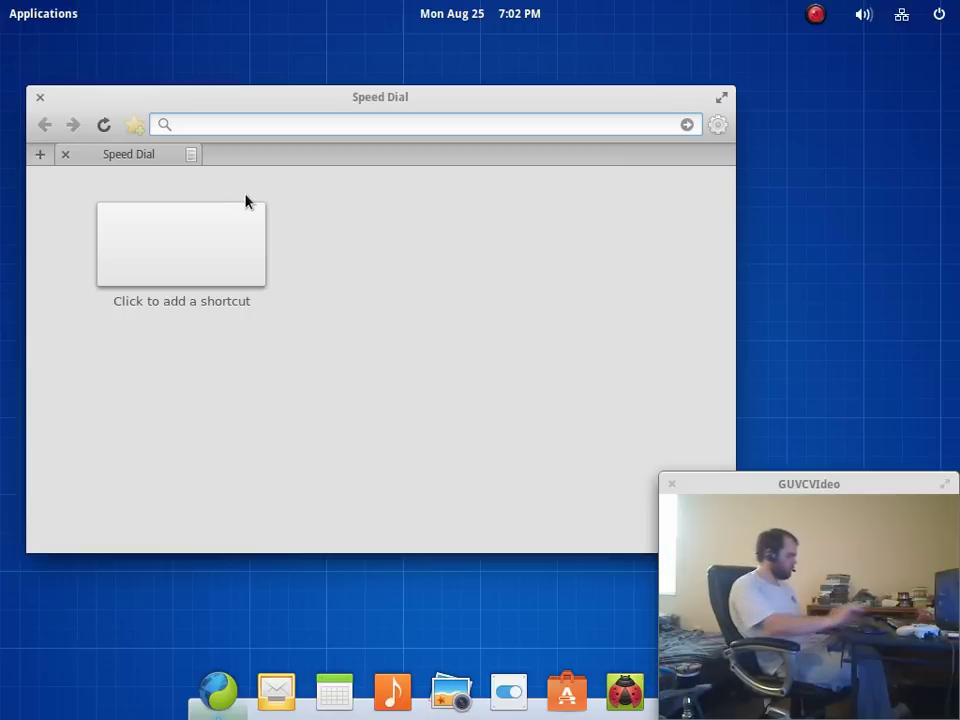
Load the website elementaryos.org in the browser.
text(elementary)
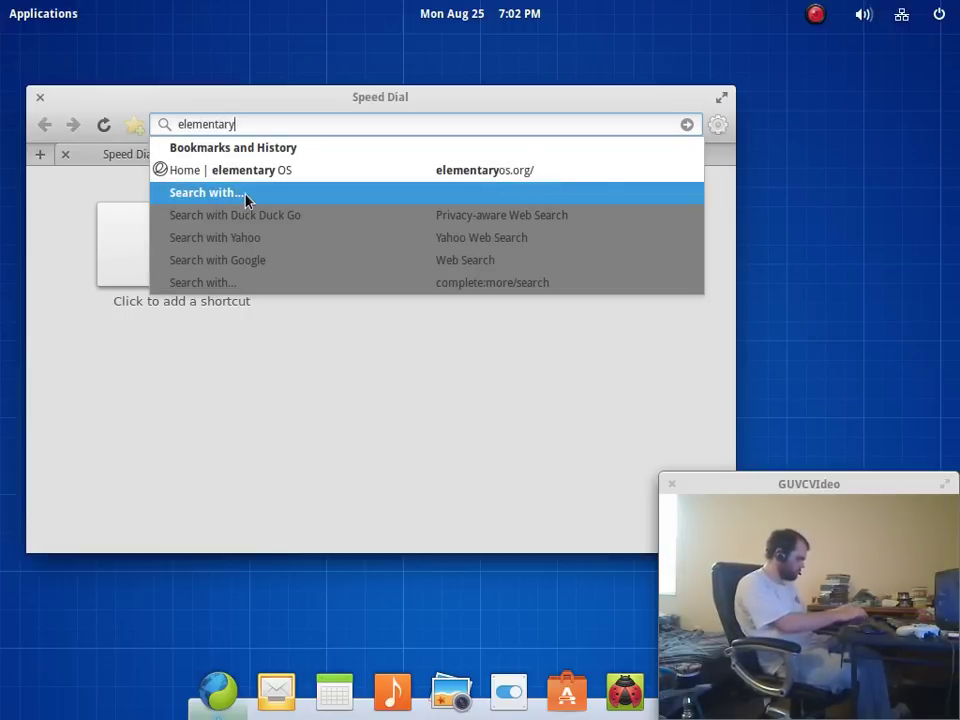
text(os.org)
key(Return)
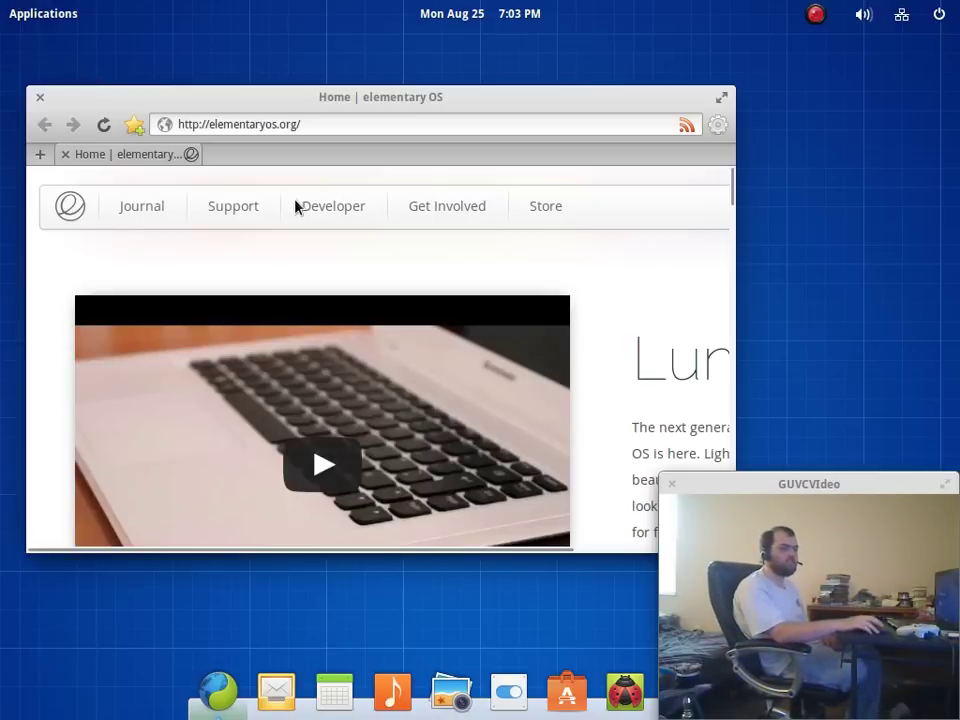
Close the browser and move the webcam window up and inward from the desktop's corner.
click(40, 99)
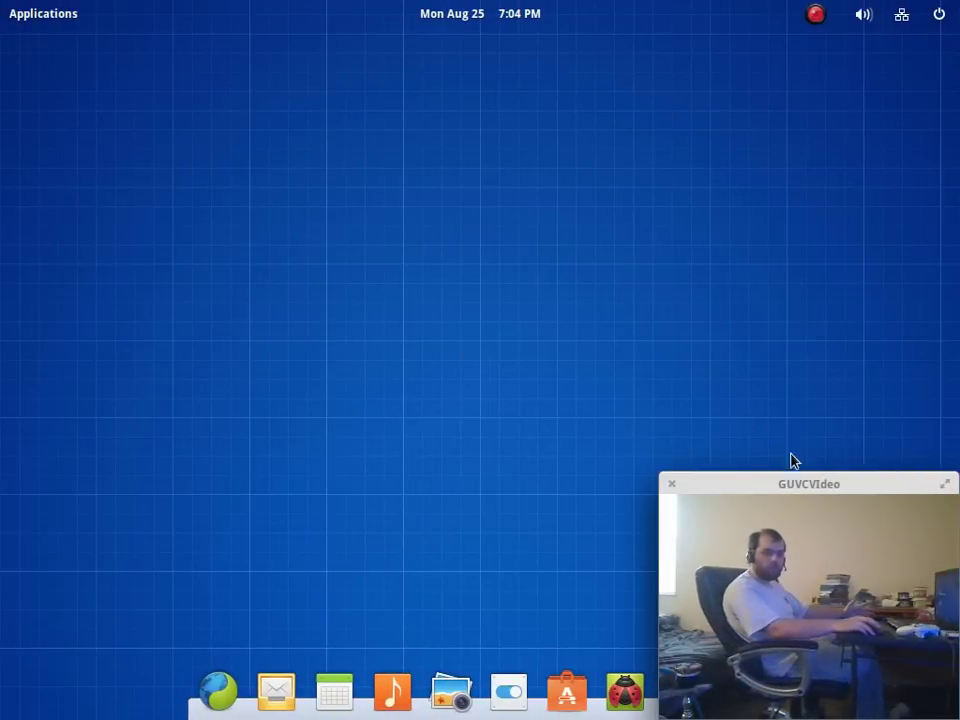
drag(791, 485, 710, 357)
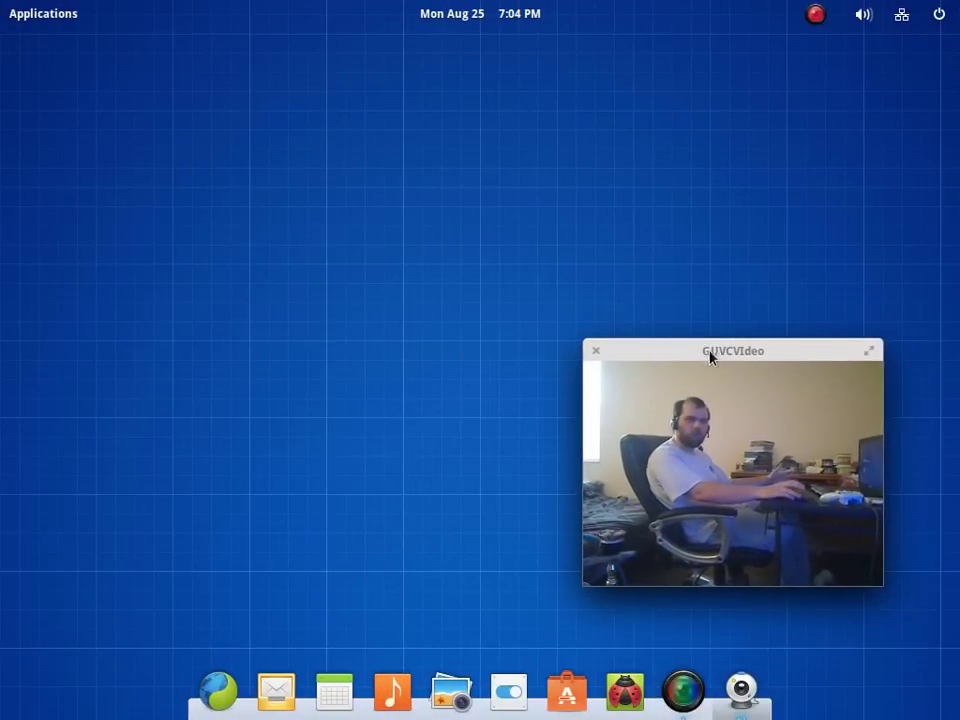